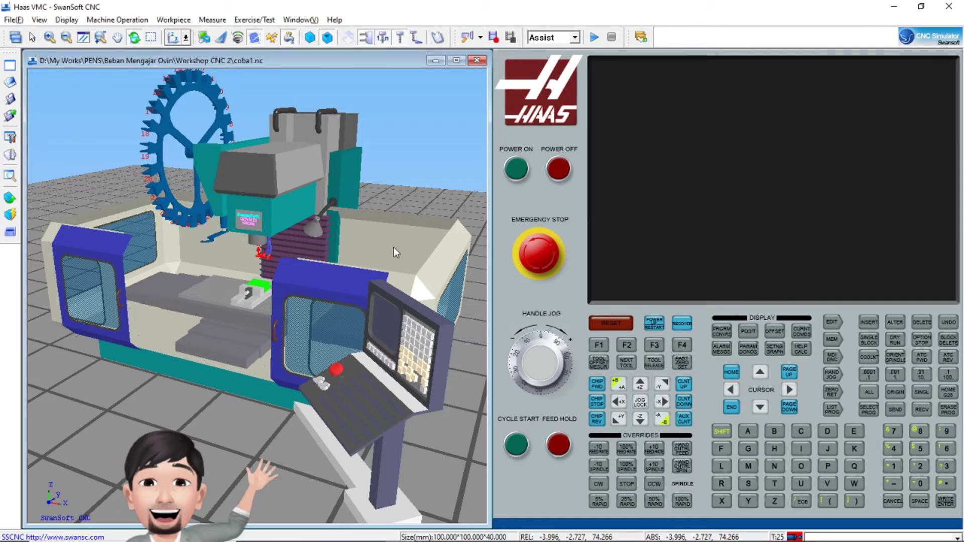
Examine the milling machine from several angles, closing its doors and opening them again.
left_click_drag(372, 249, 224, 281)
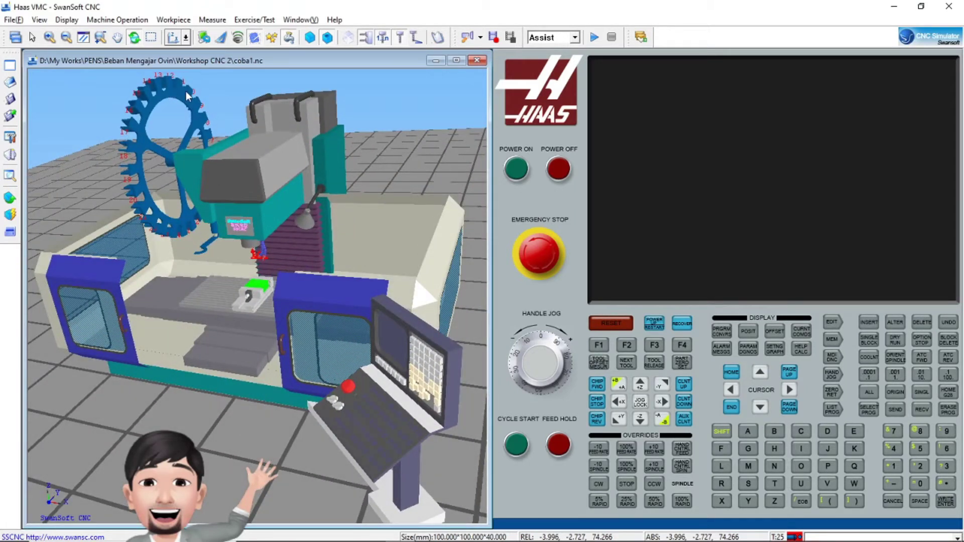
left_click_drag(184, 303, 104, 310)
left_click(12, 232)
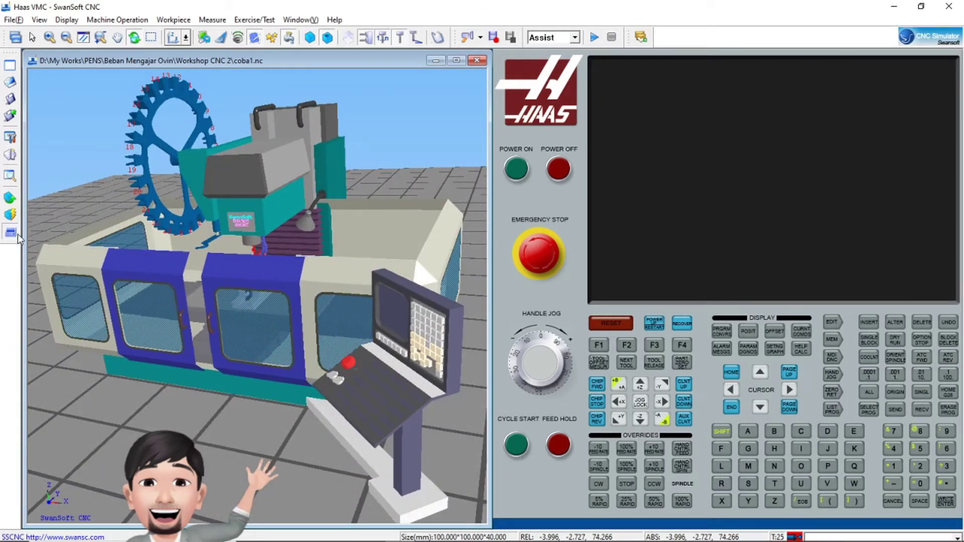
left_click_drag(195, 233, 379, 249)
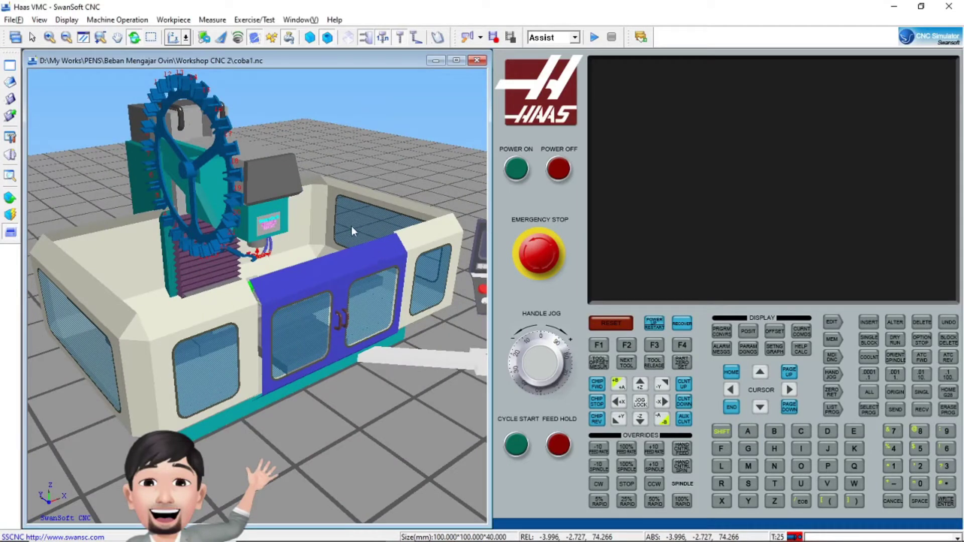
left_click_drag(332, 266, 285, 305)
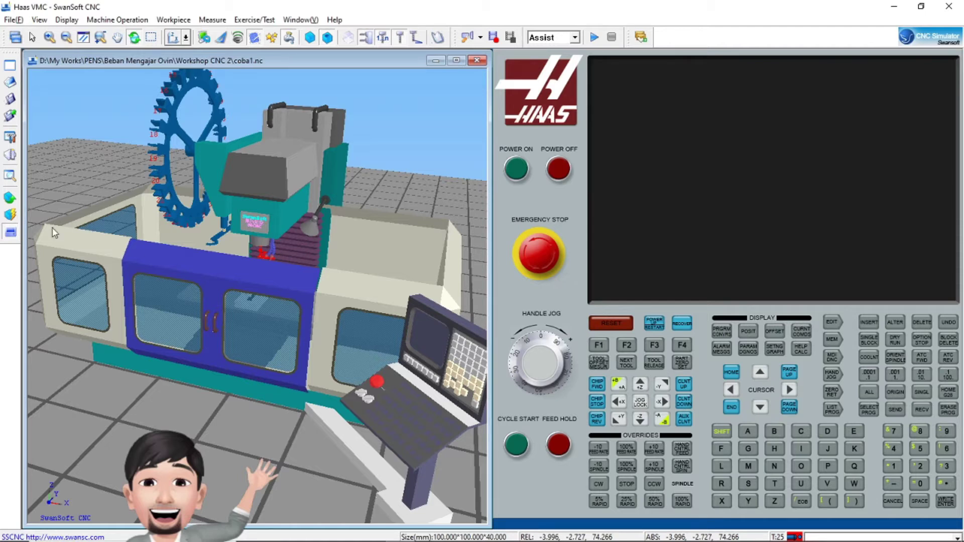
left_click(12, 233)
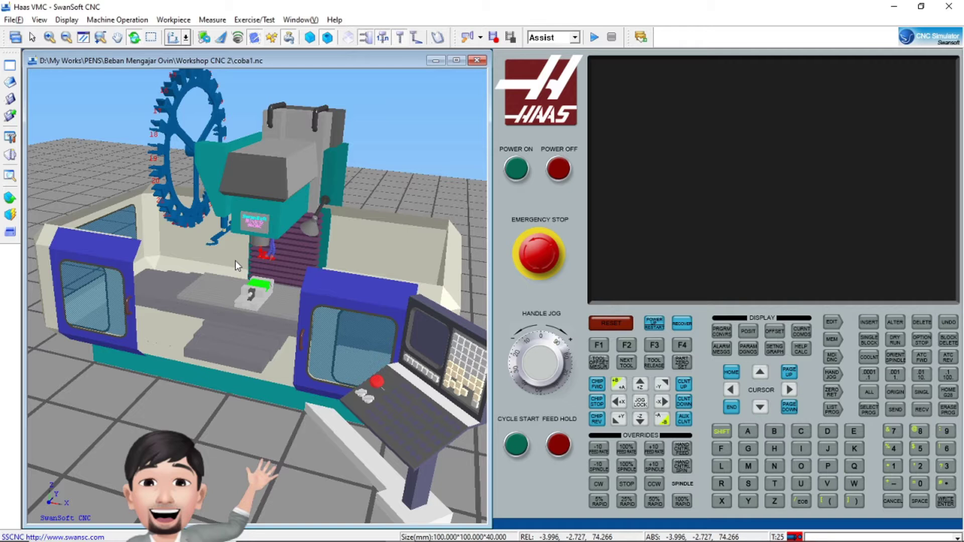
mouse_move(294, 312)
left_mouse_down()
mouse_move(289, 201)
mouse_move(336, 197)
mouse_move(301, 221)
mouse_move(323, 233)
mouse_move(363, 211)
mouse_move(318, 261)
mouse_move(321, 307)
mouse_move(304, 309)
left_mouse_up()
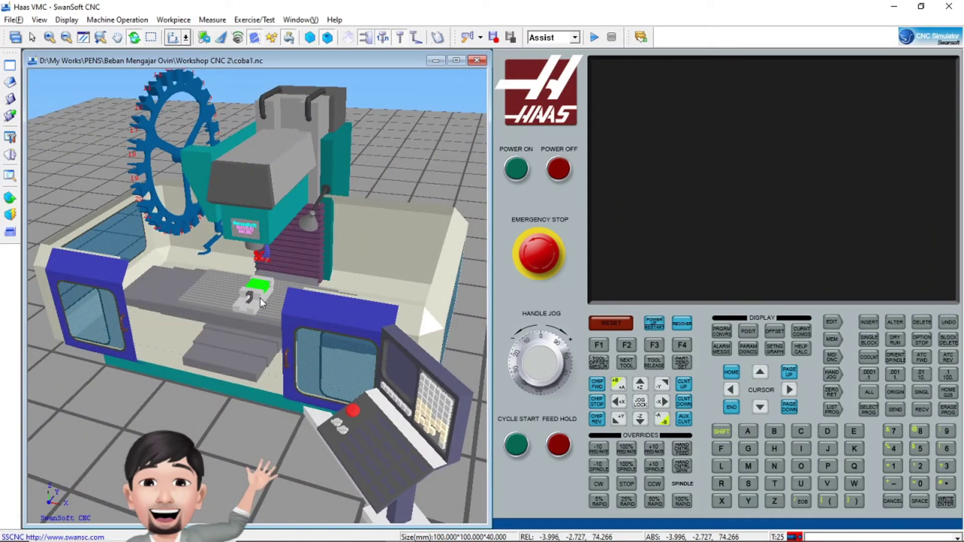
left_click_drag(260, 297, 344, 219)
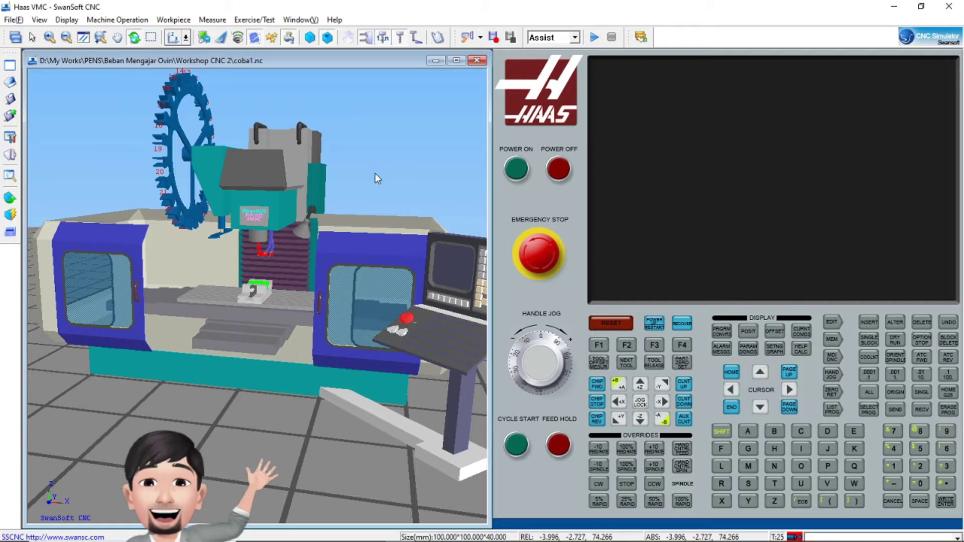
Power the Haas controller on, switch it off and power it on again.
left_click(517, 173)
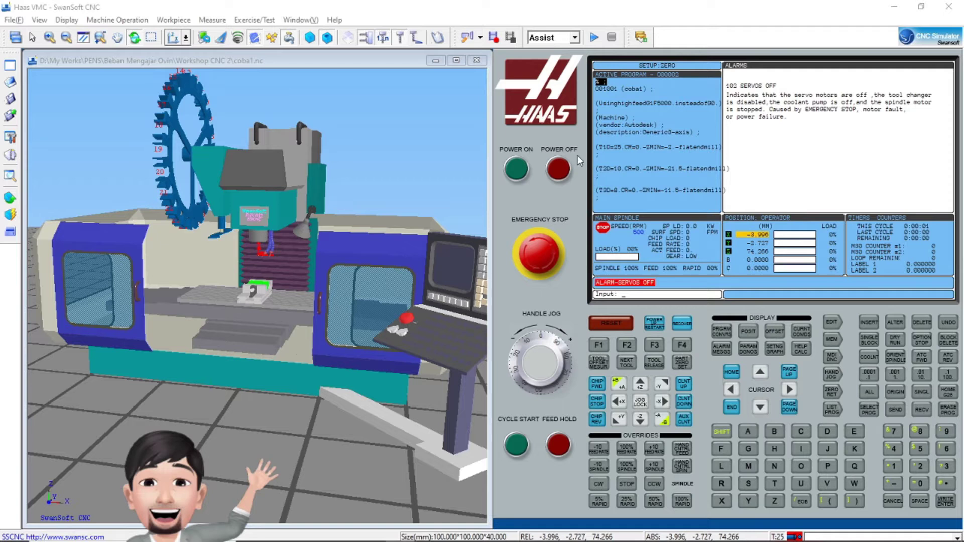
left_click(560, 168)
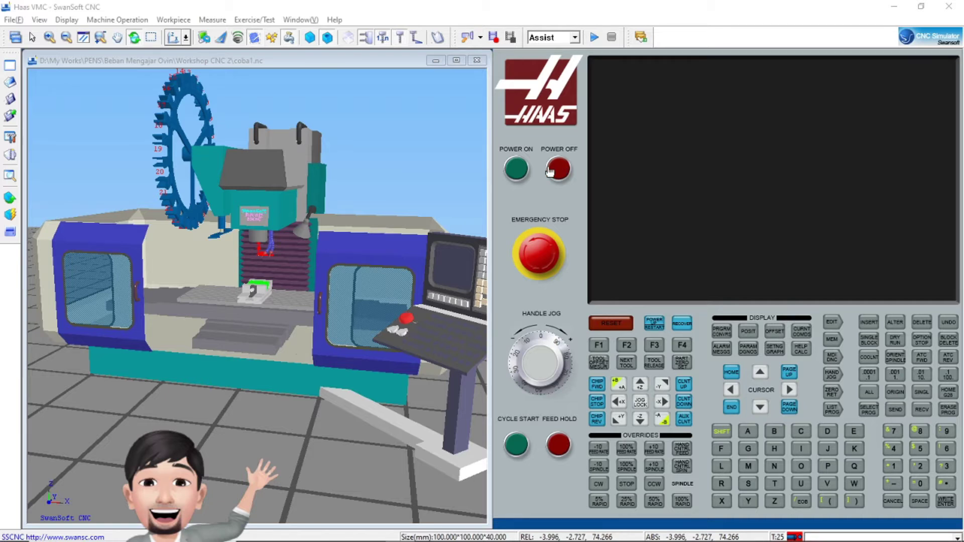
left_click(520, 171)
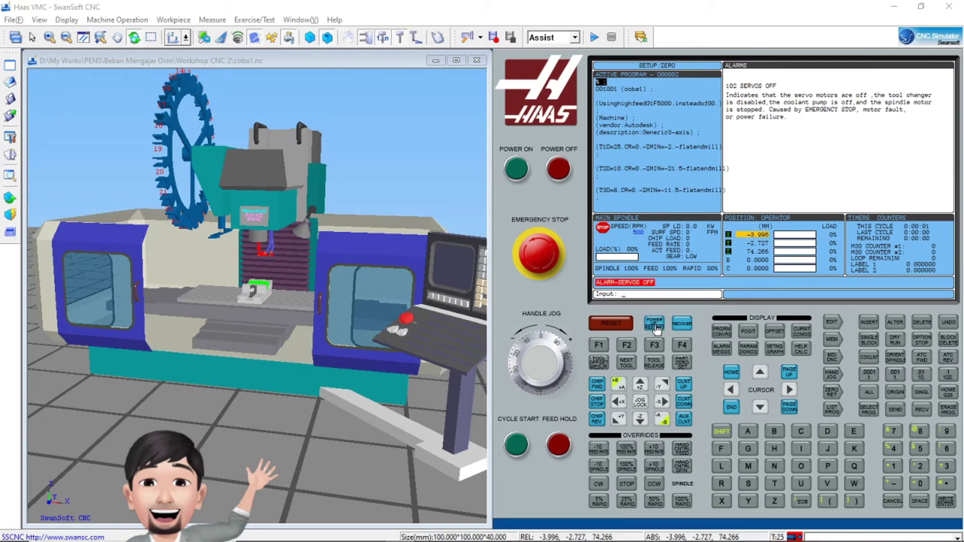
Clear the servos-off alarm by releasing the emergency stop and resetting, and home all axes with Power Up/Restart.
left_click(537, 258)
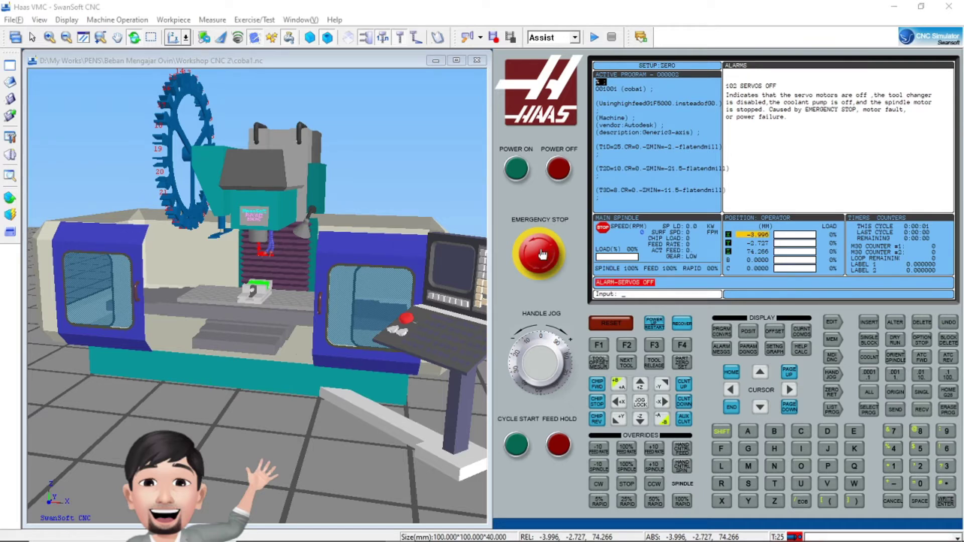
left_click(609, 325)
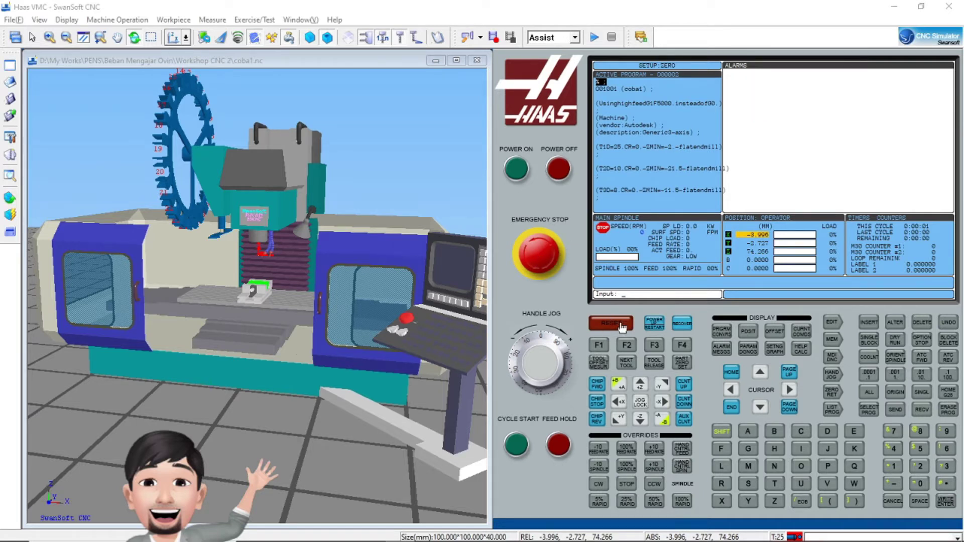
left_click(656, 325)
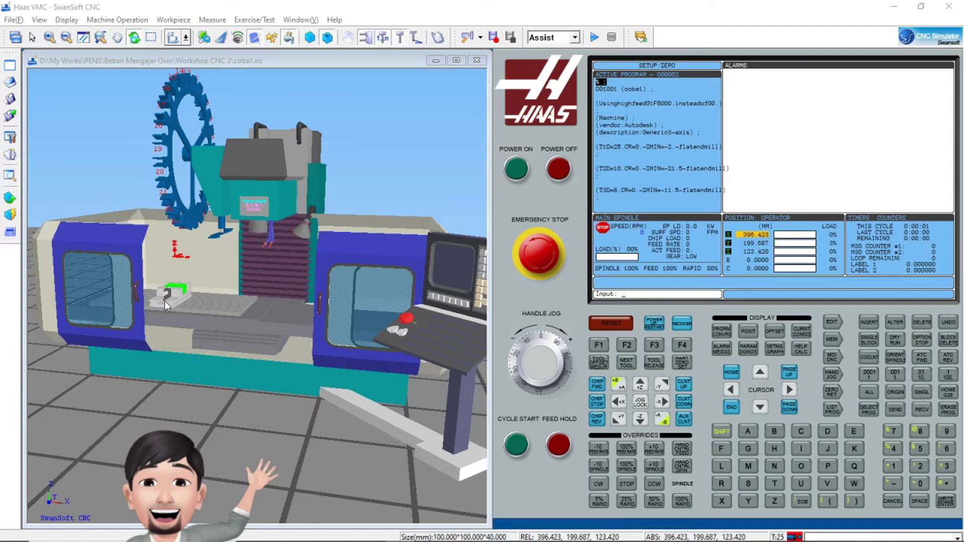
Inspect the clamped workpiece on the homed table up close and the whole machine from several angles.
scroll(168, 299, "up", 6)
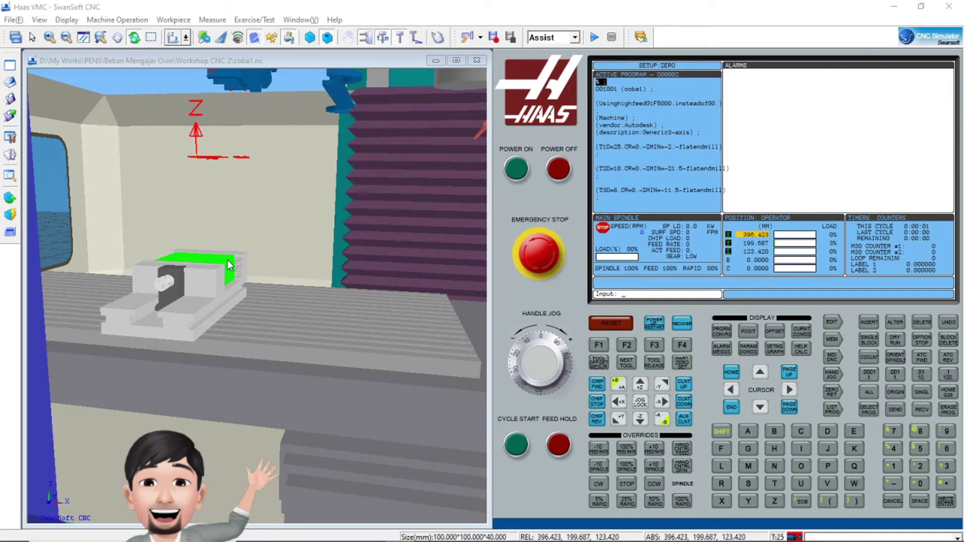
scroll(228, 265, "down", 10)
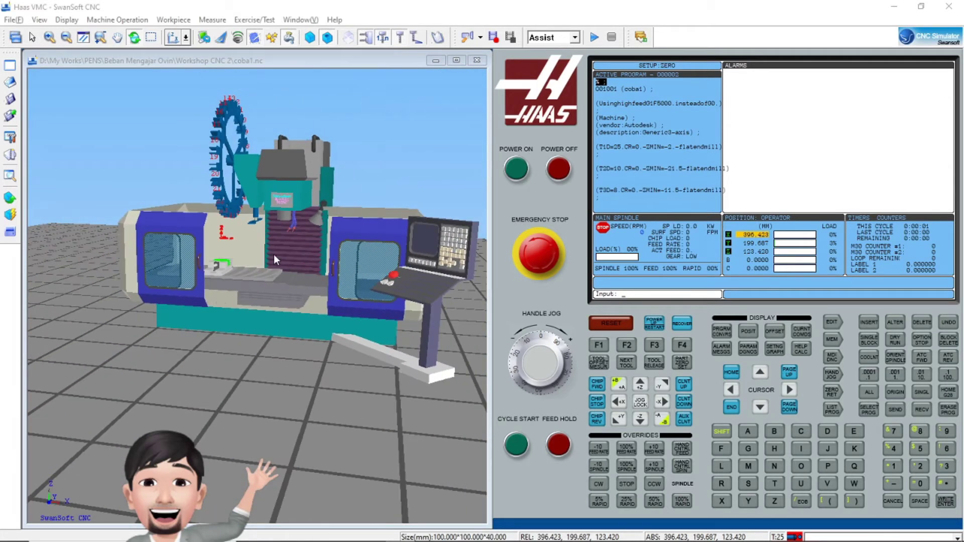
left_click_drag(294, 327, 384, 307)
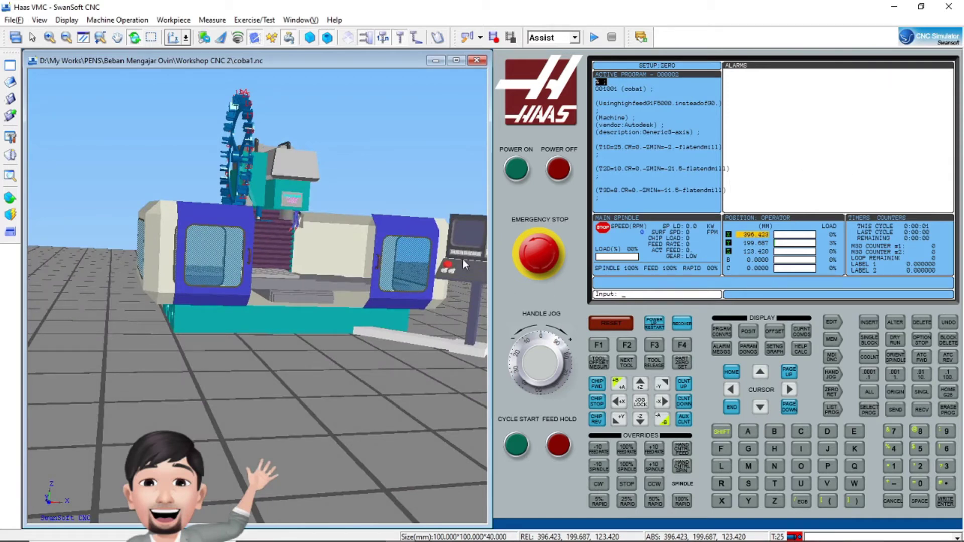
left_click_drag(317, 243, 324, 245)
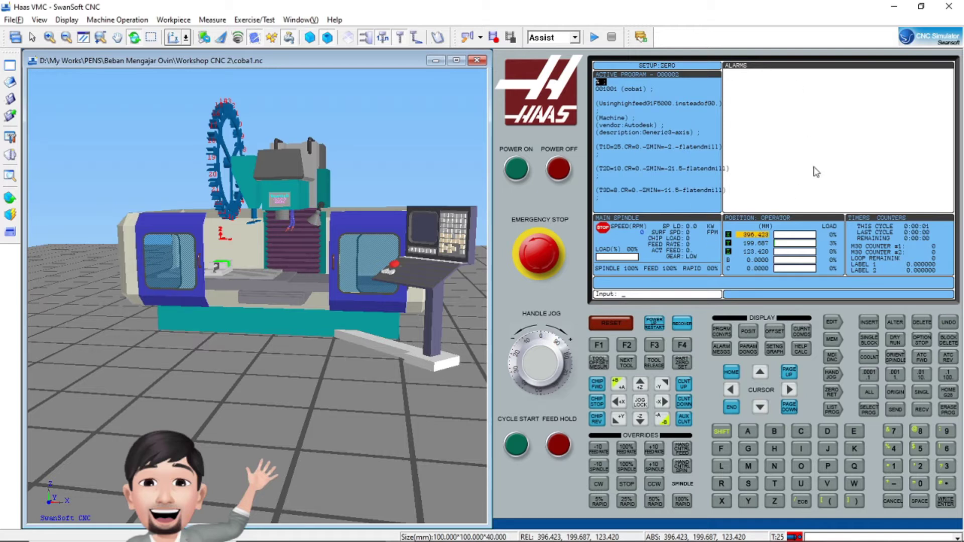
right_click_drag(281, 263, 285, 301)
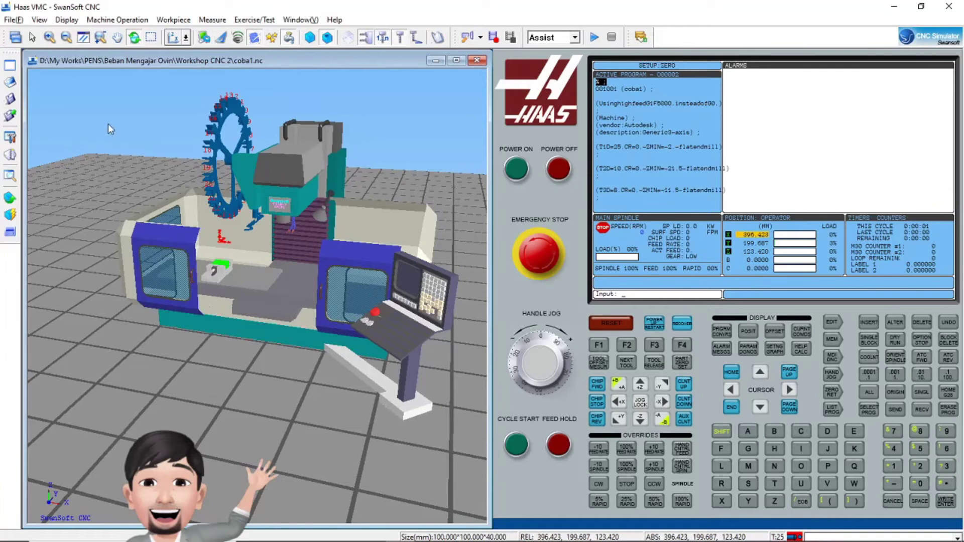
Review the file commands and enlarge the machine view with Zoom In.
left_click(20, 21)
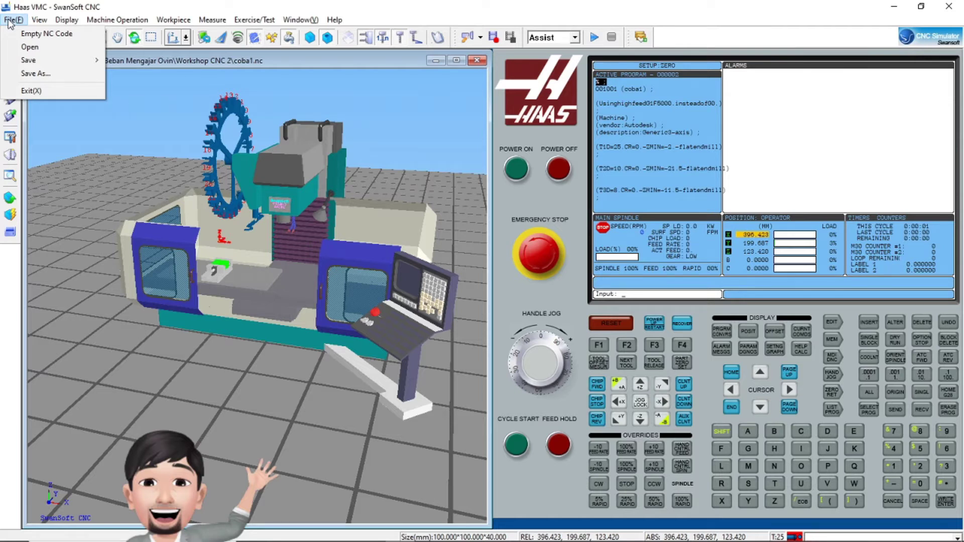
mouse_move(59, 62)
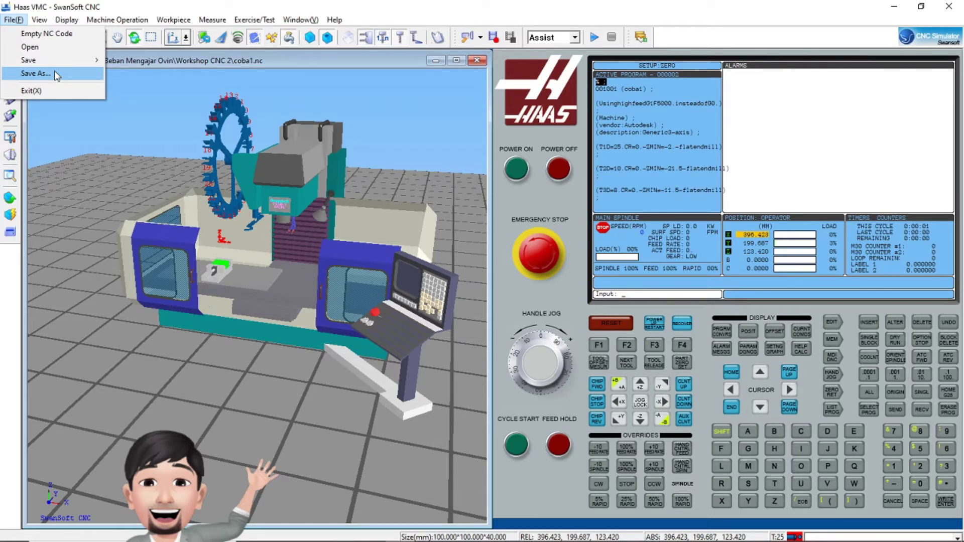
mouse_move(40, 22)
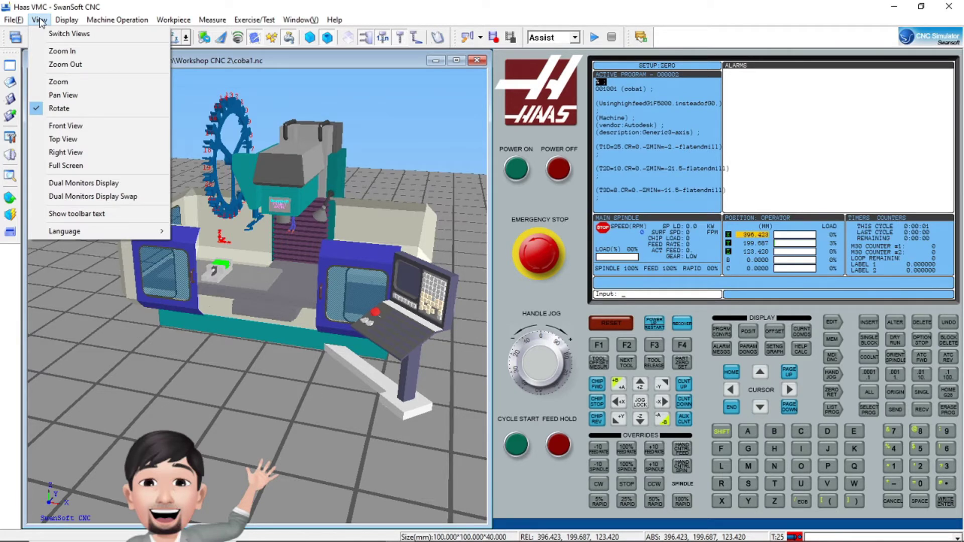
left_click(67, 52)
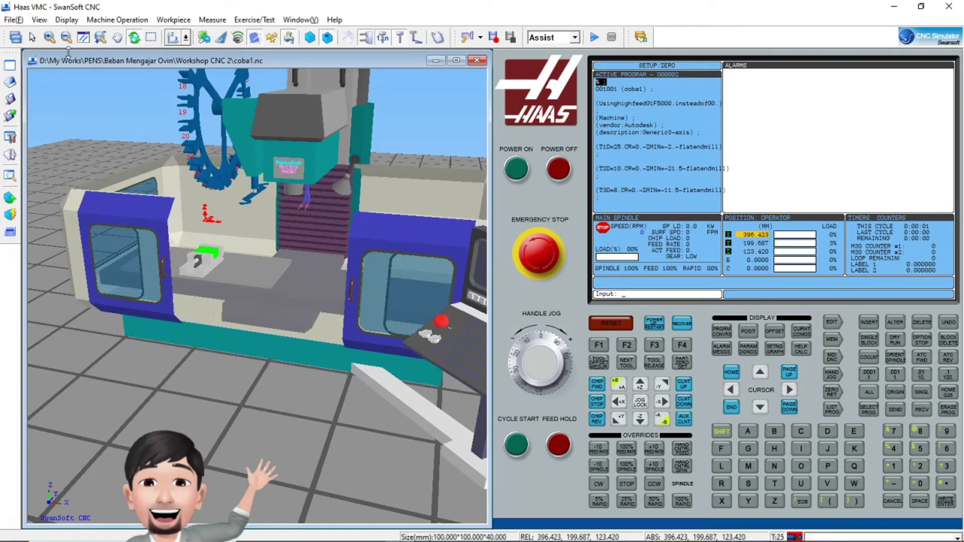
left_click(39, 20)
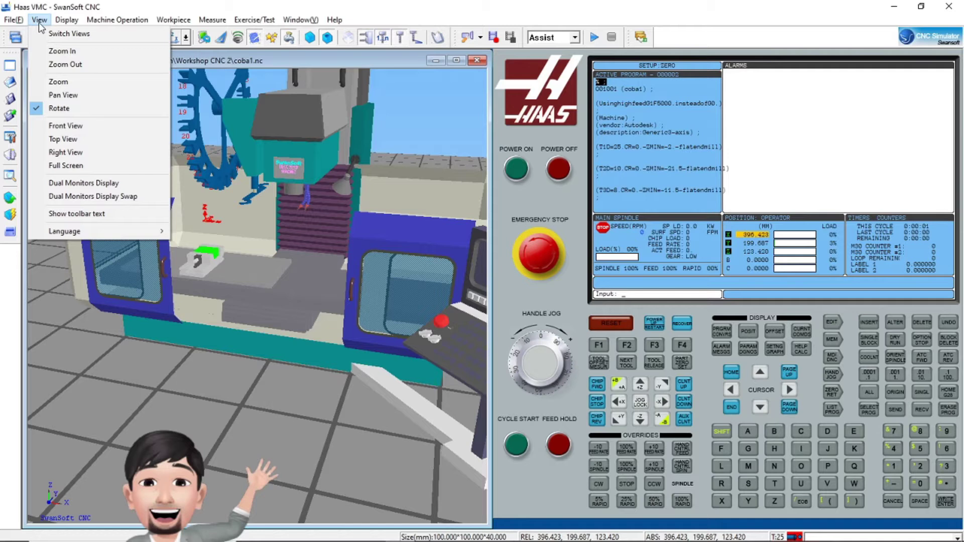
left_click(68, 51)
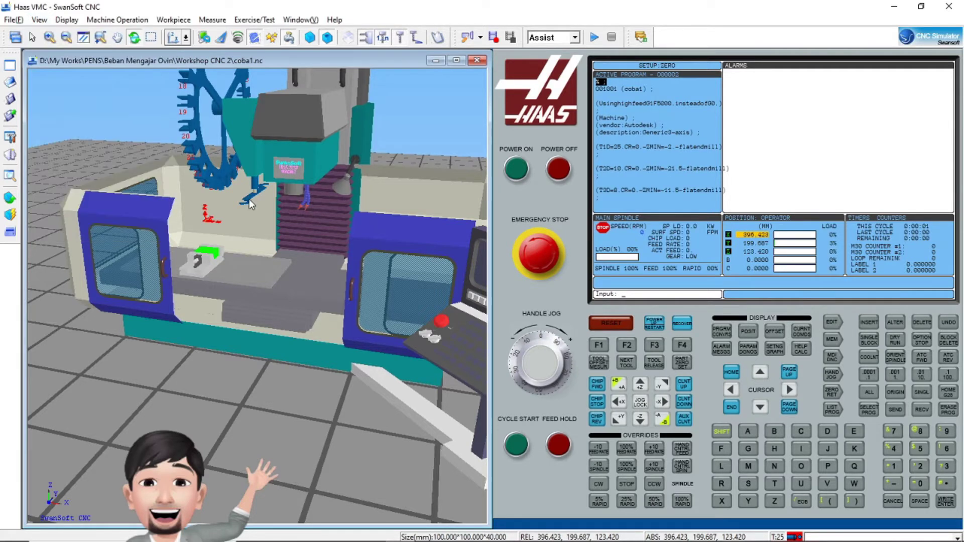
left_click(249, 198)
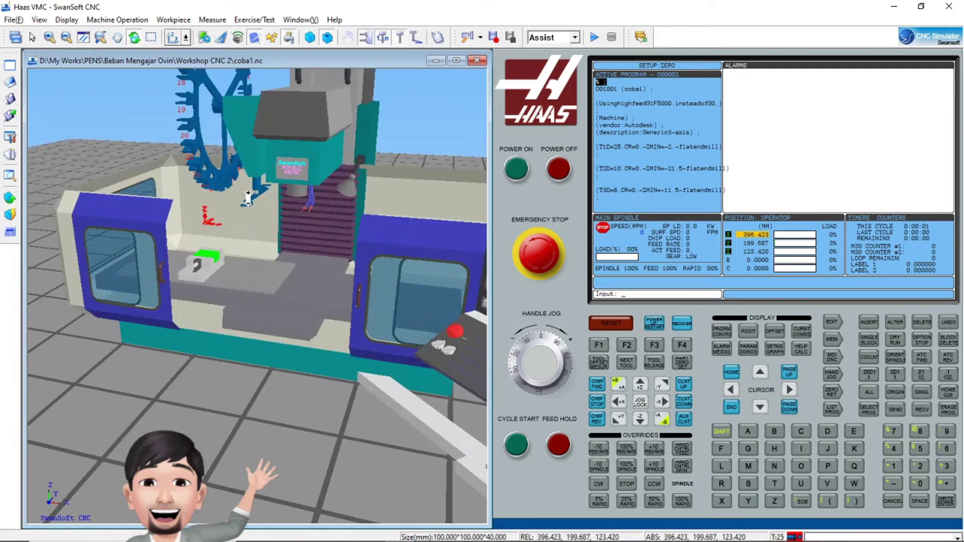
Shift the machine view slightly with Pan View and rotate it to look down on the table from above.
left_click(43, 21)
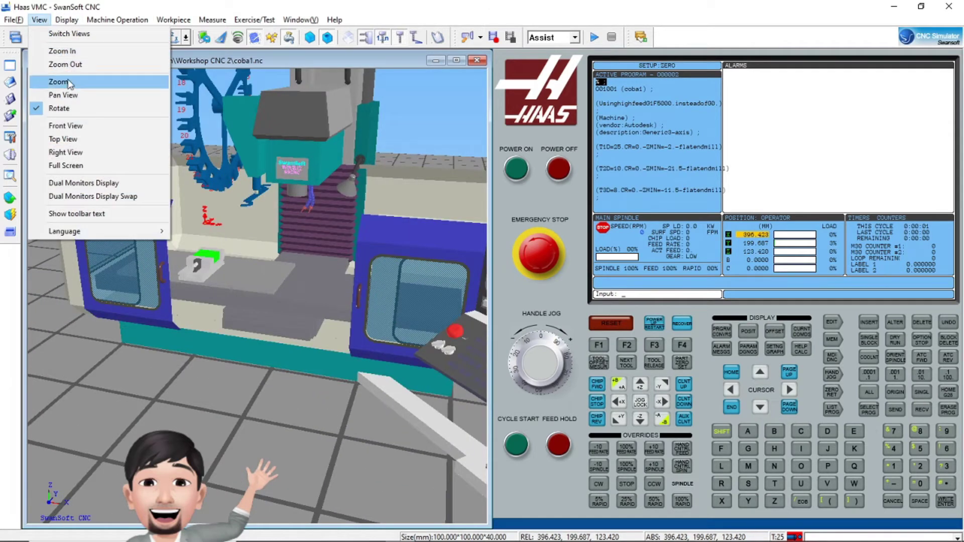
left_click(90, 94)
mouse_move(243, 213)
left_mouse_down()
mouse_move(294, 187)
mouse_move(193, 187)
mouse_move(238, 157)
mouse_move(219, 244)
mouse_move(231, 221)
left_mouse_up()
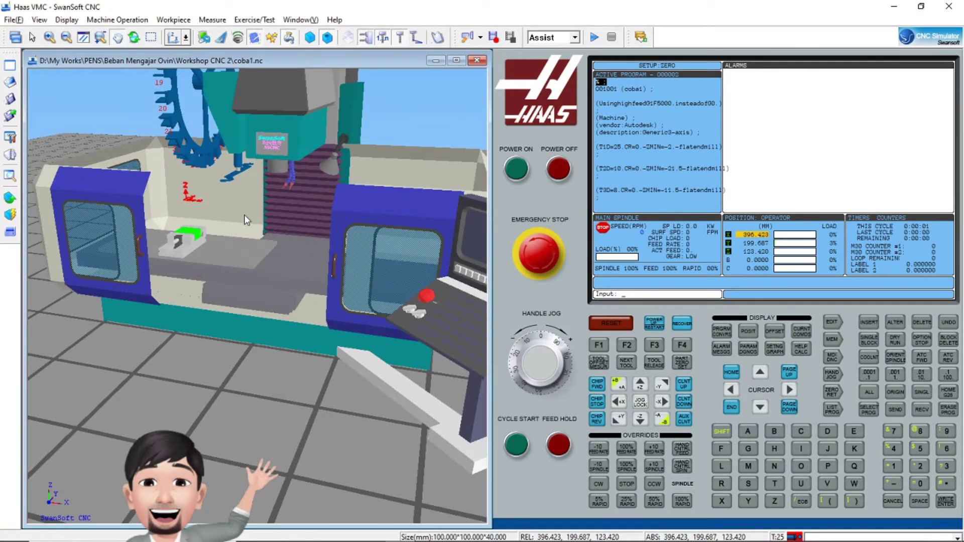
left_click(67, 19)
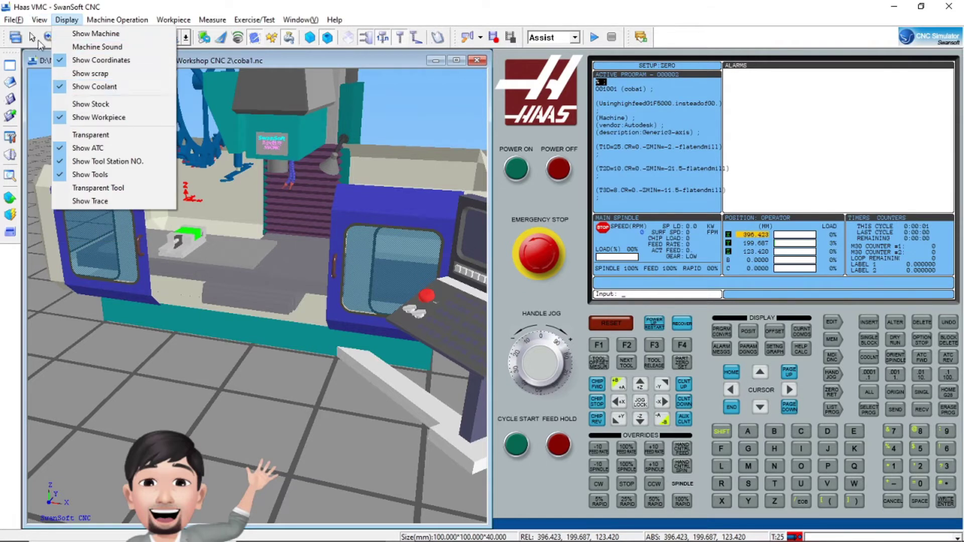
left_click(68, 109)
left_click_drag(308, 230, 223, 266)
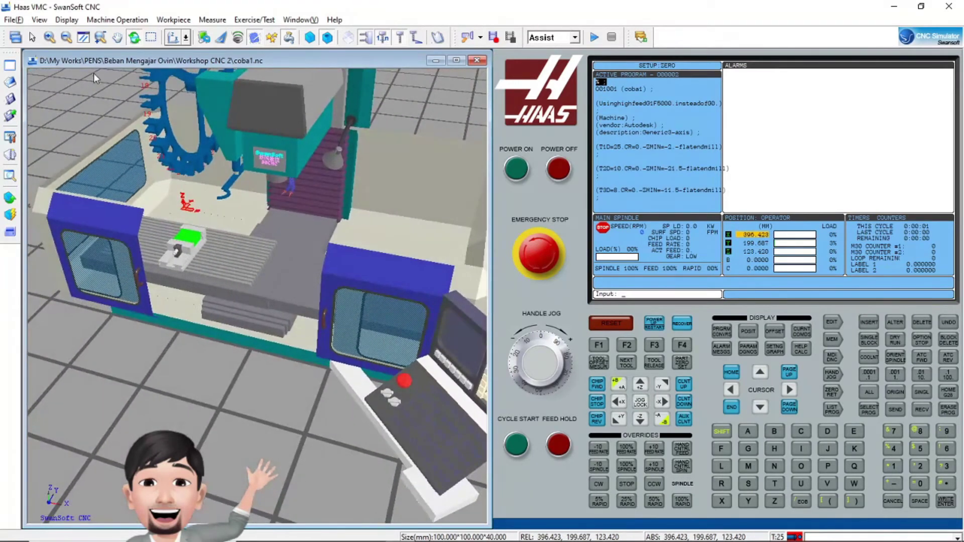
Reposition the machine with Pan View and orbit to a lower viewing angle.
left_click(45, 20)
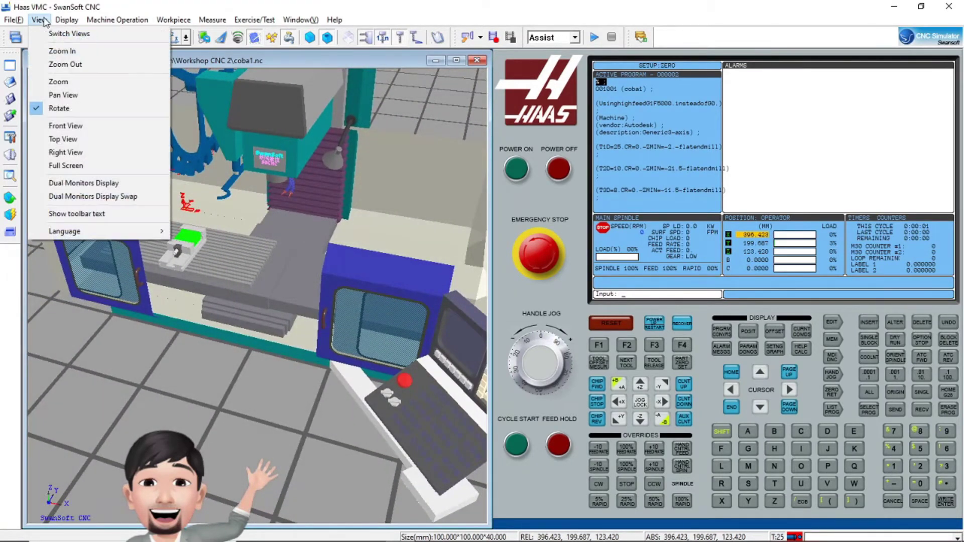
left_click(68, 94)
left_click_drag(366, 221, 329, 255)
middle_click_drag(329, 255, 329, 186)
Switch the machine to Front View, orbit it to a raised angle and restore the Front View.
left_click(40, 20)
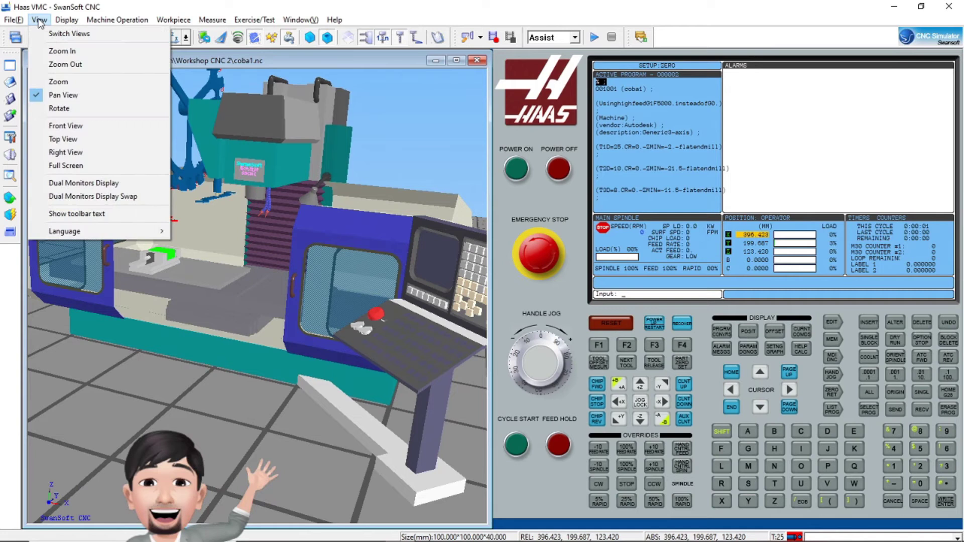
left_click(64, 129)
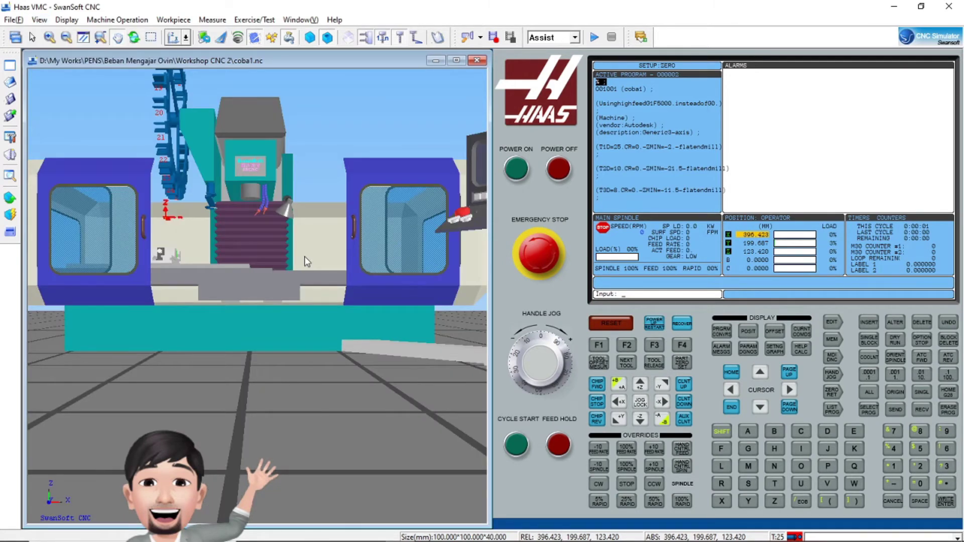
middle_click_drag(350, 213, 250, 279)
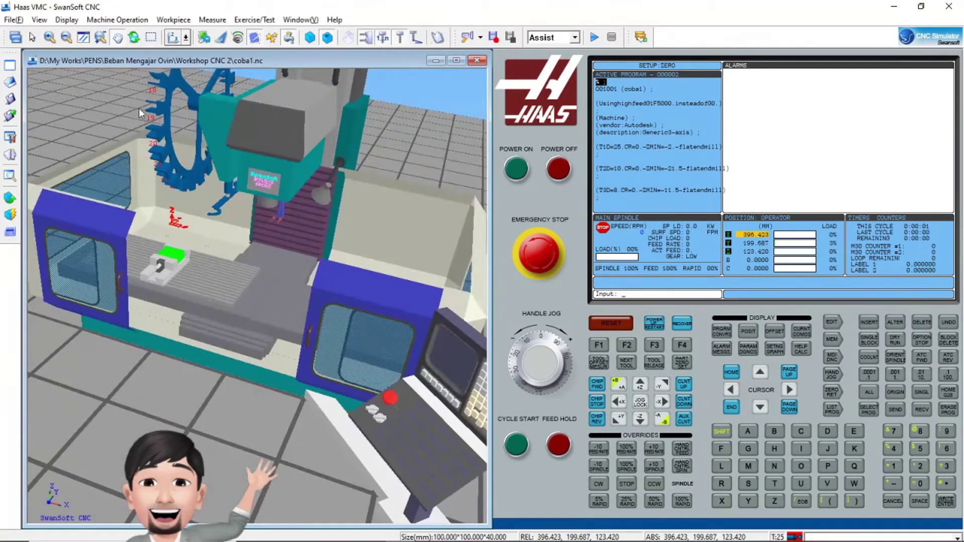
left_click(40, 20)
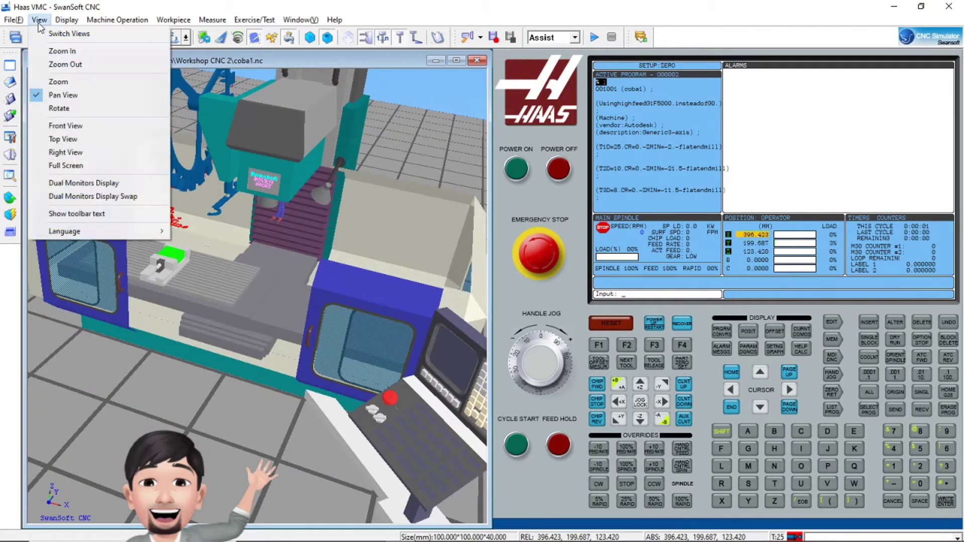
left_click(70, 128)
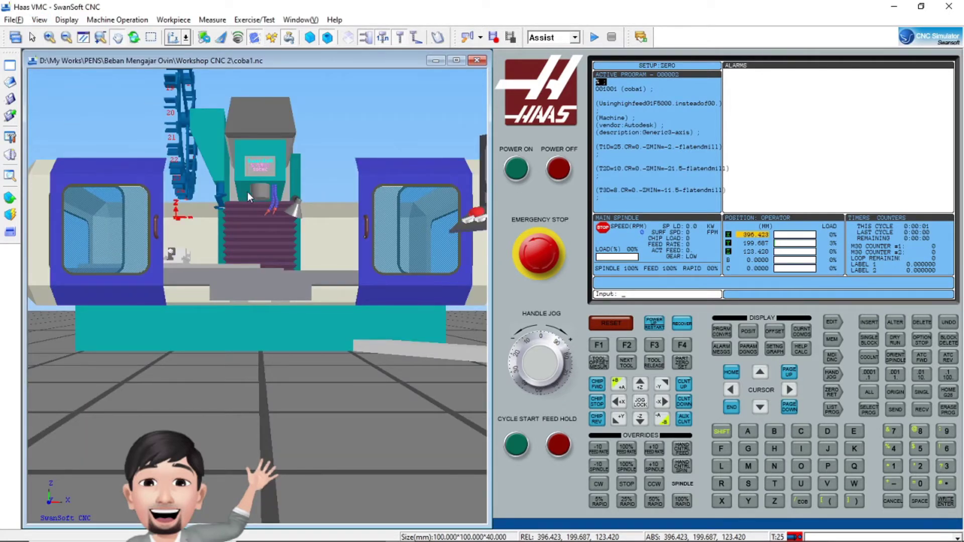
Zoom out and in on the machine in Front View, finishing closer to the spindle and table.
scroll(247, 192, "up", 5)
scroll(260, 189, "down", 8)
scroll(260, 189, "up", 5)
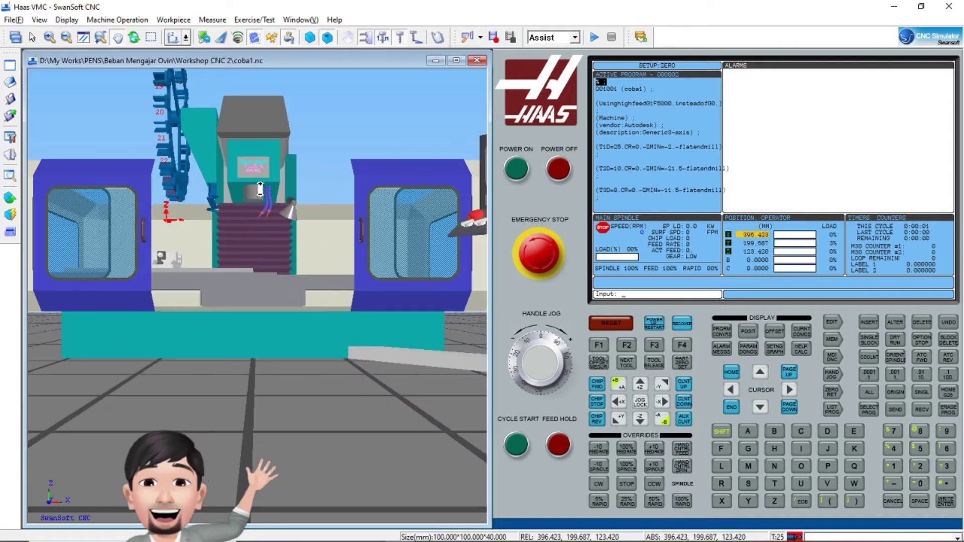
scroll(260, 189, "down", 2)
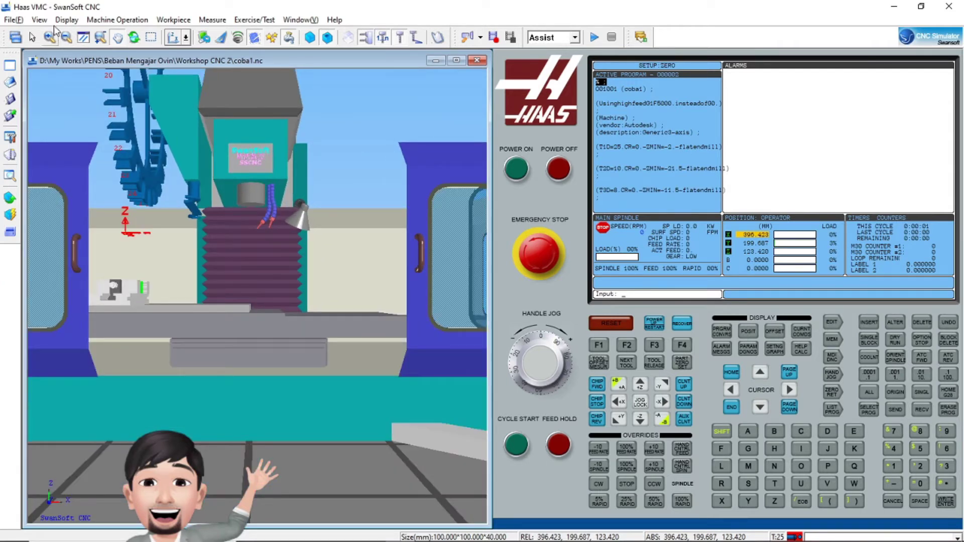
Switch the machine to Top View and zoom out until the whole enclosure fits.
left_click(39, 19)
left_click(63, 138)
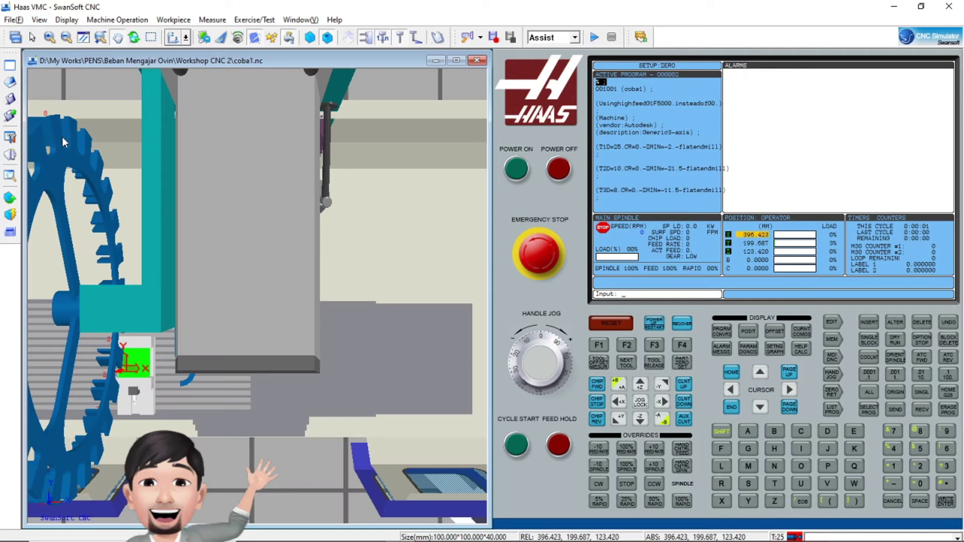
scroll(384, 238, "up", 2)
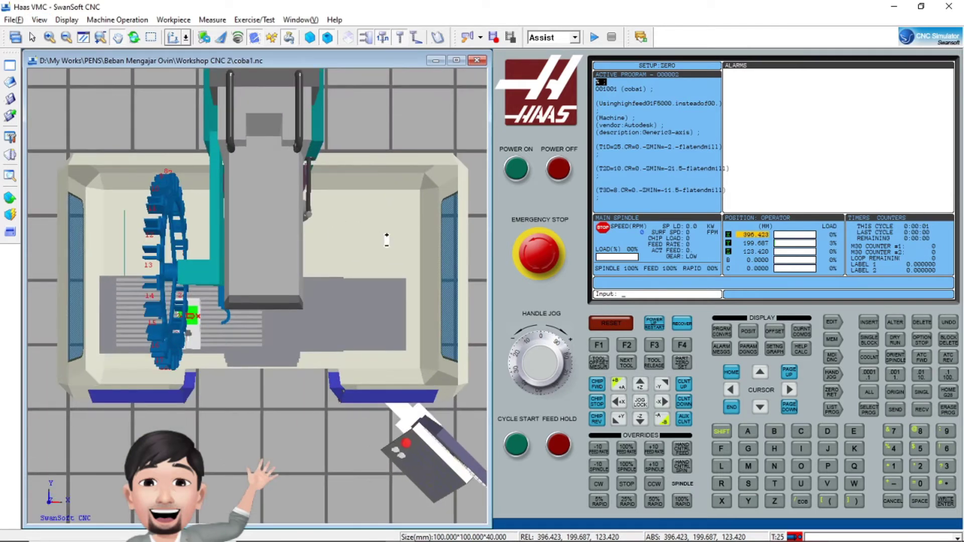
Switch the machine to Right View, zooming out and back in on the side window.
left_click(39, 19)
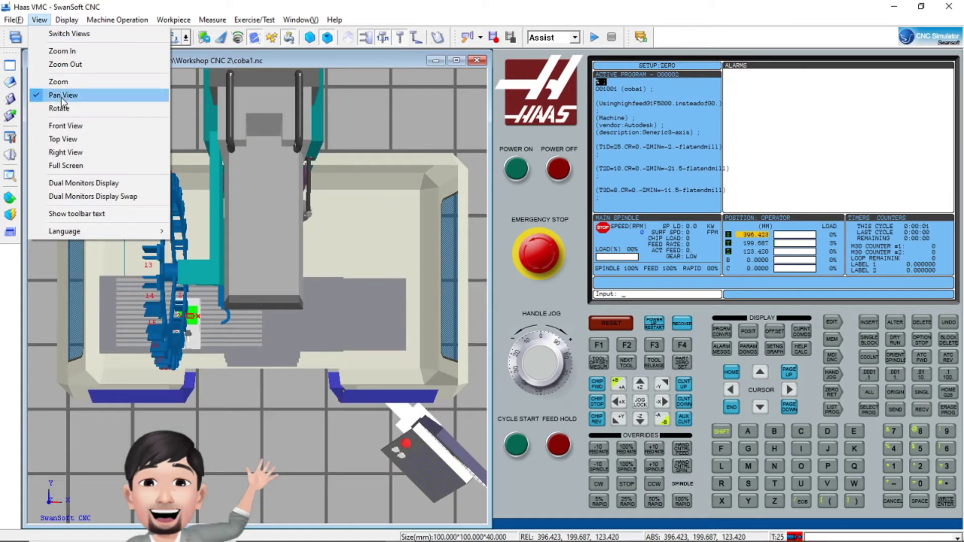
left_click(66, 151)
scroll(253, 245, "up", 4)
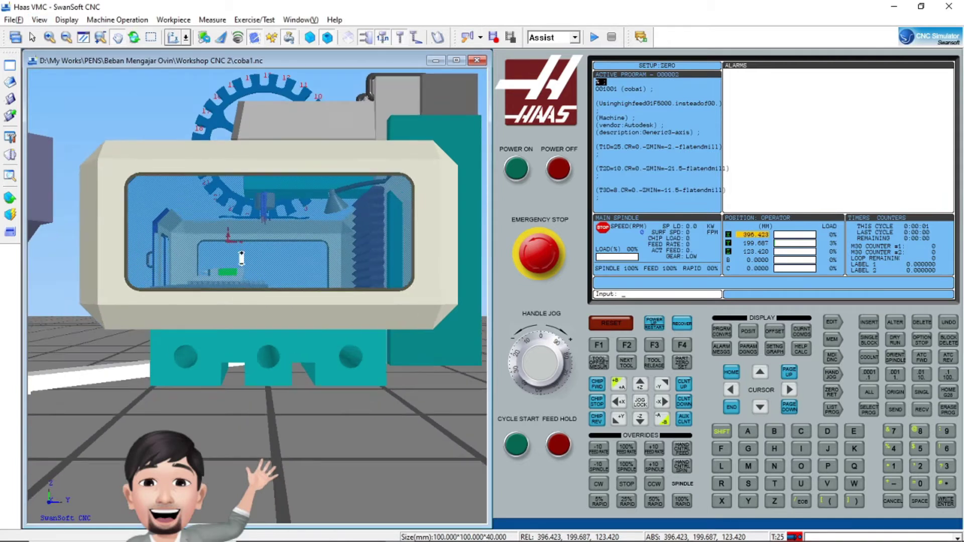
scroll(252, 245, "down", 5)
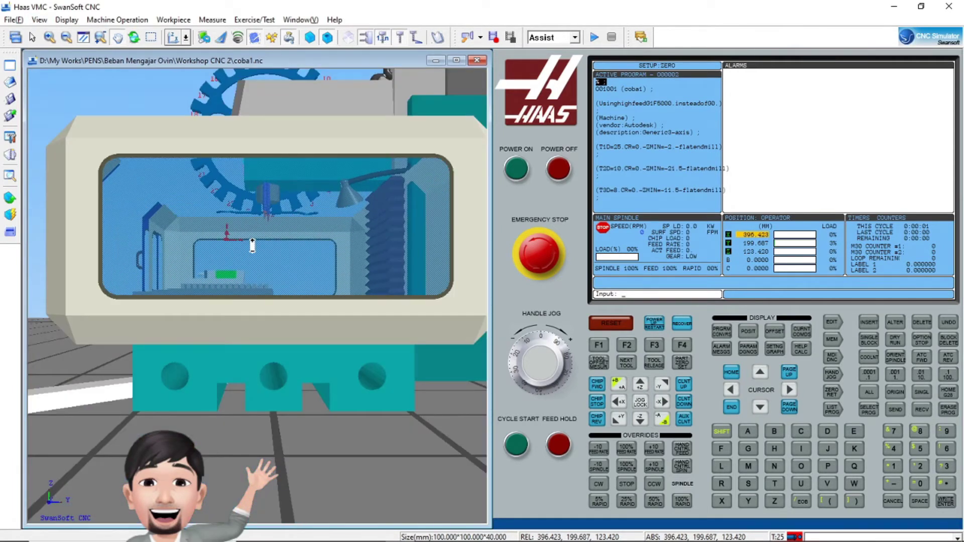
Display the simulator in Full Screen, orbit to a raised front view of the whole machine, and exit full screen.
left_click(39, 20)
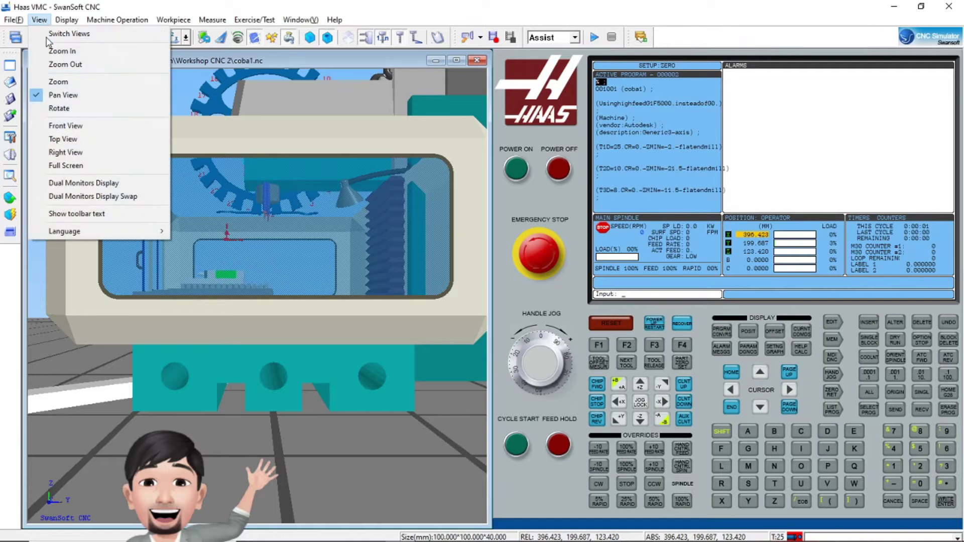
left_click(77, 165)
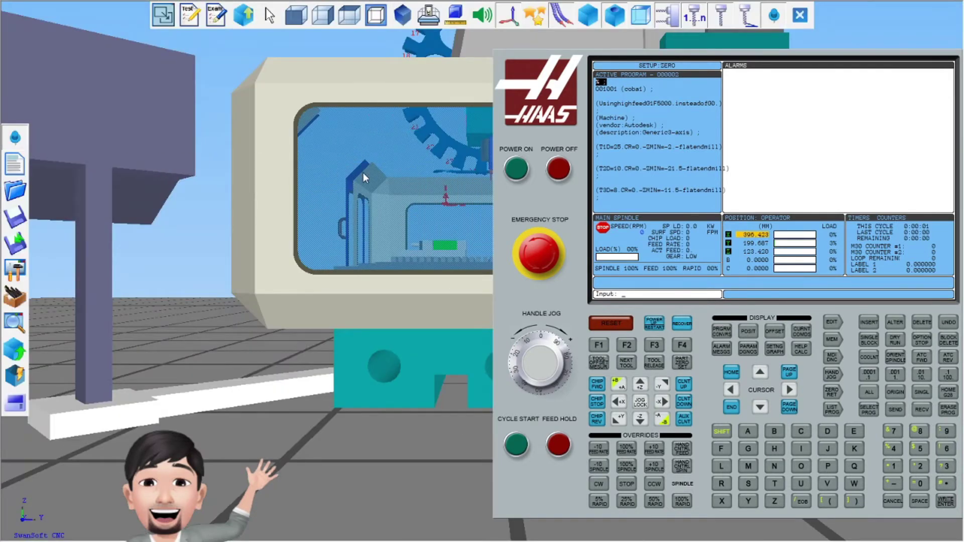
middle_click_drag(391, 174, 312, 187)
scroll(307, 182, "down", 5)
left_click_drag(315, 174, 406, 208)
left_click_drag(311, 193, 280, 194)
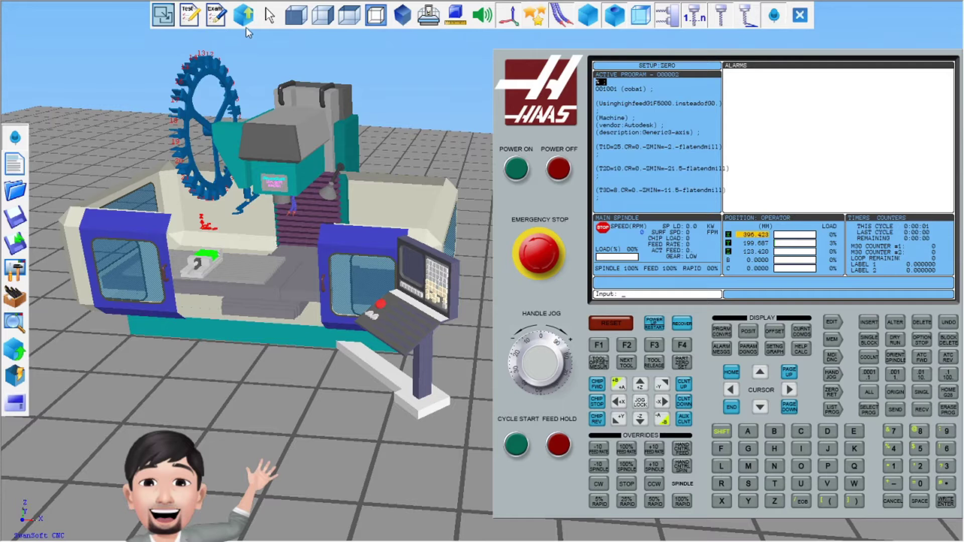
left_click(164, 15)
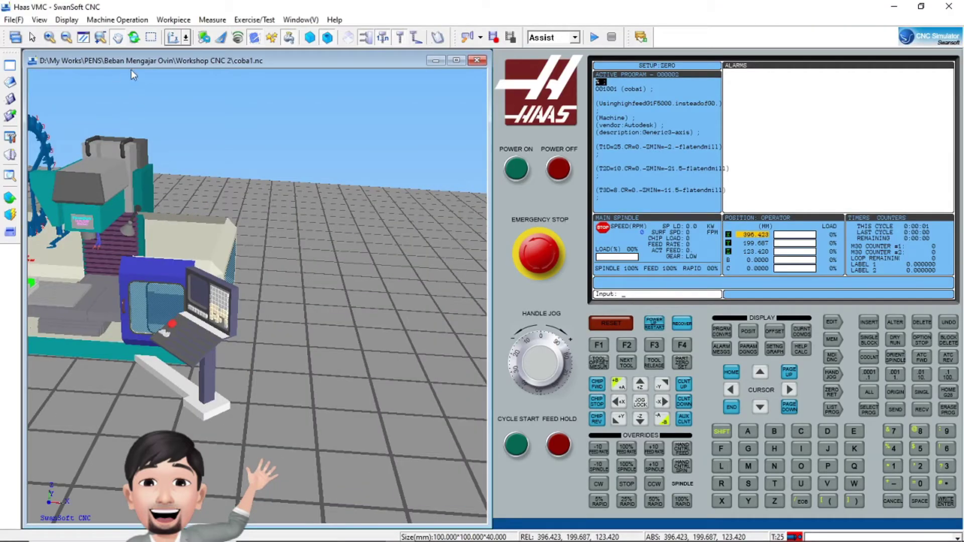
Try the Dual Monitors Display option twice, dismissing the message each time.
left_click(41, 20)
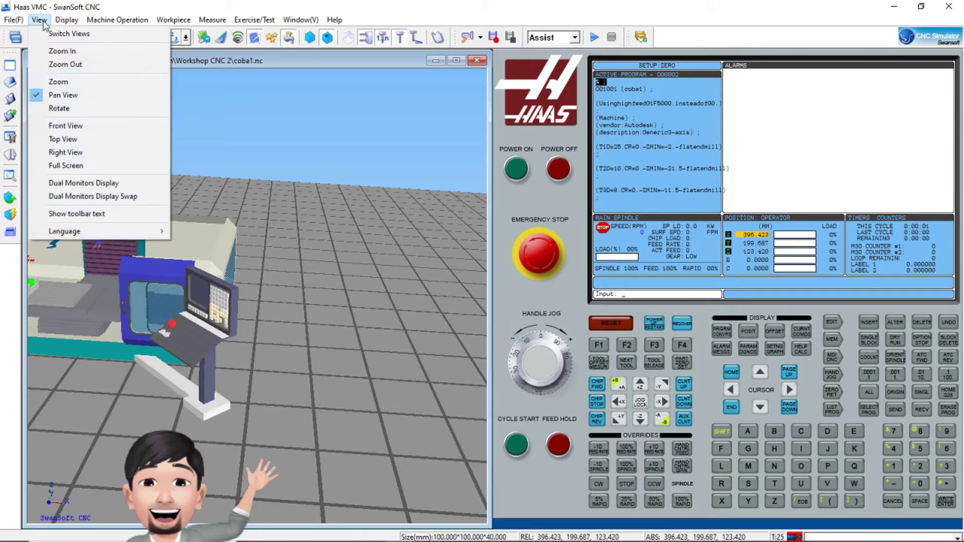
left_click(123, 189)
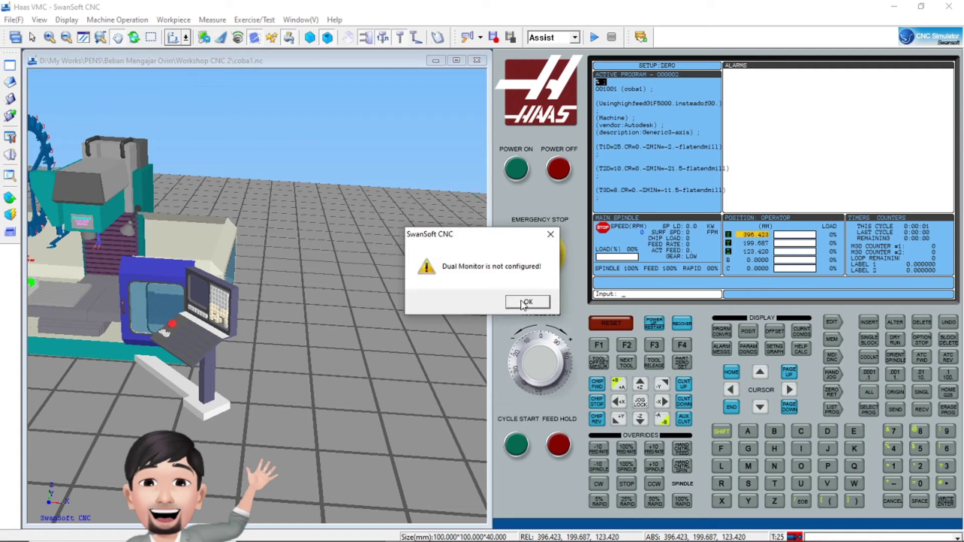
left_click(524, 303)
left_click(40, 20)
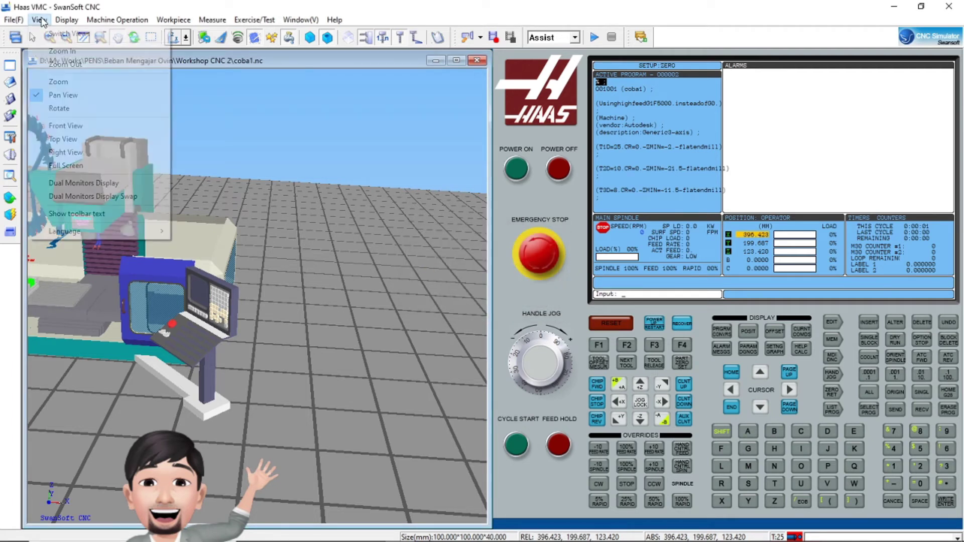
left_click(96, 190)
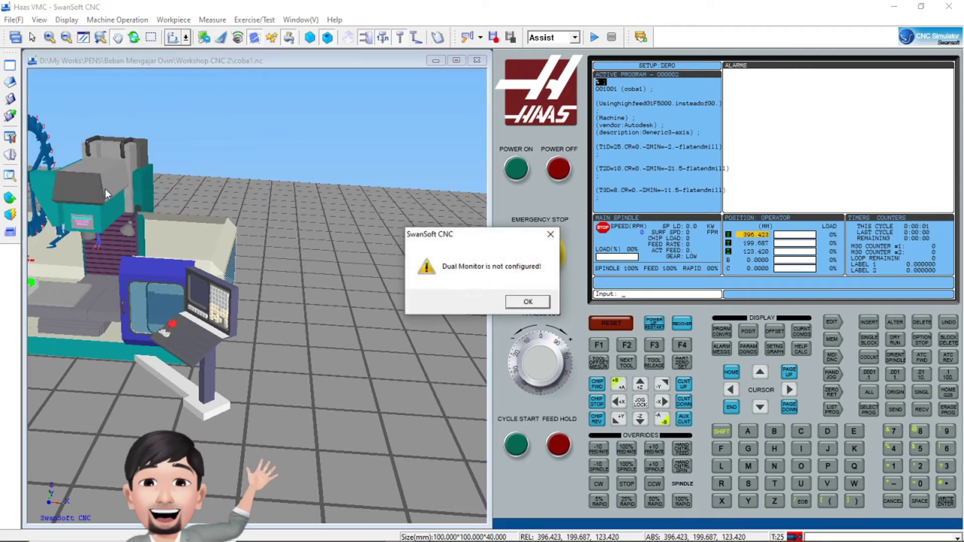
left_click(527, 302)
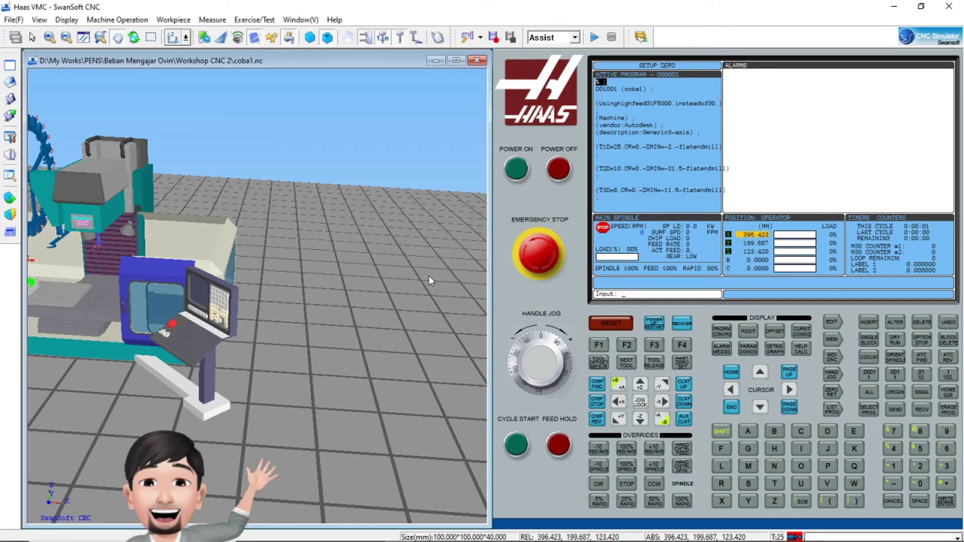
Hide the machine enclosure with Show Machine, and orbit and pan to center the spindle, tool magazine and table.
left_click(39, 20)
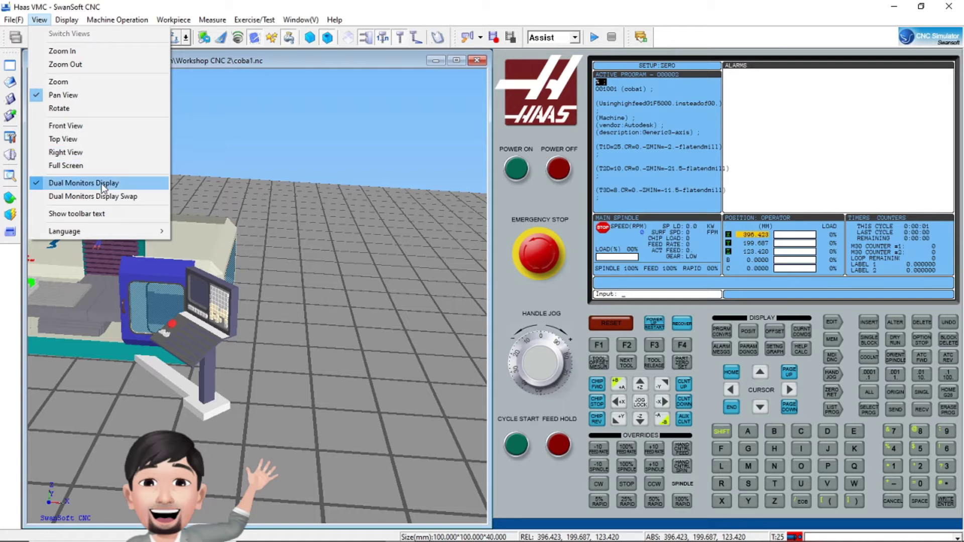
mouse_move(67, 24)
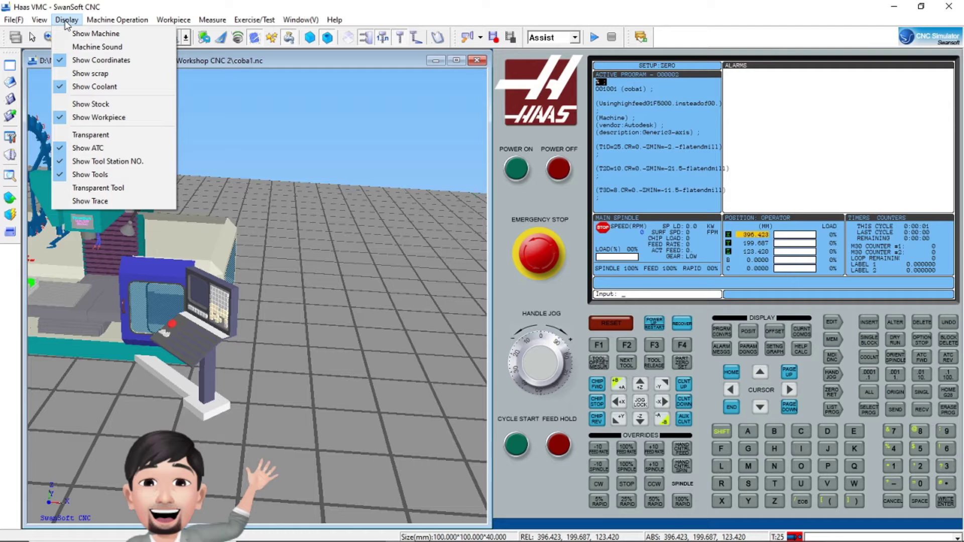
left_click(91, 33)
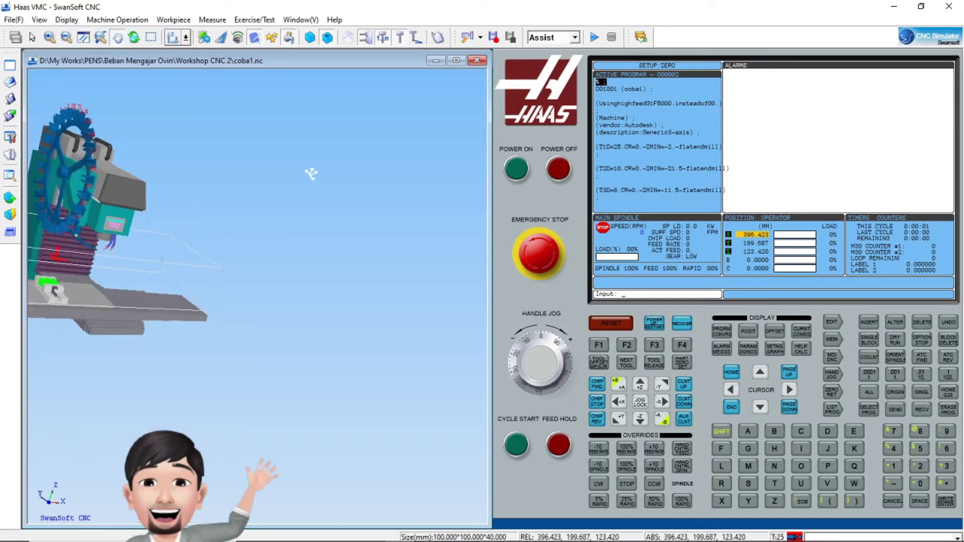
middle_click_drag(311, 174, 198, 155)
left_click_drag(106, 240, 311, 265)
middle_click_drag(312, 263, 234, 264)
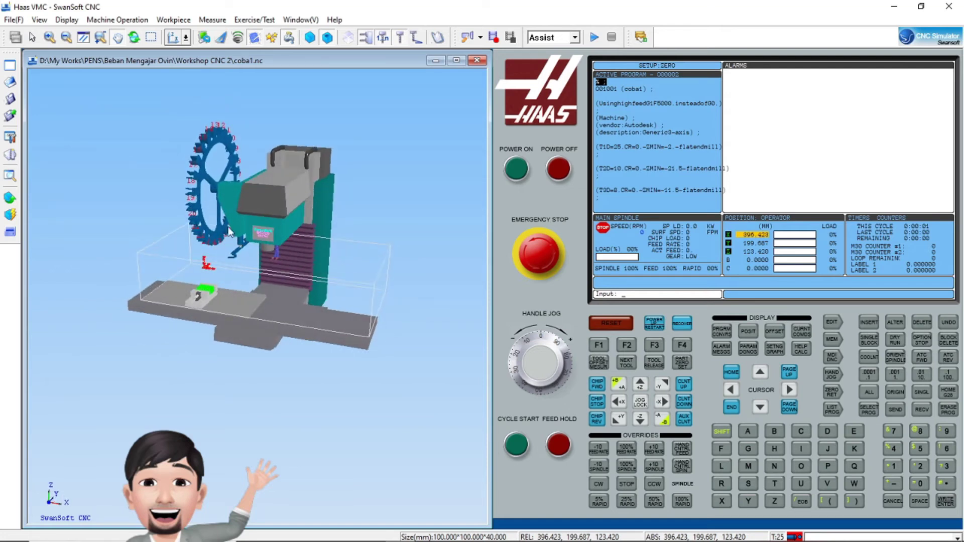
Cycle Show Machine again so only the workpiece and its coordinate axes are displayed, and reposition the workpiece in view.
left_click(68, 20)
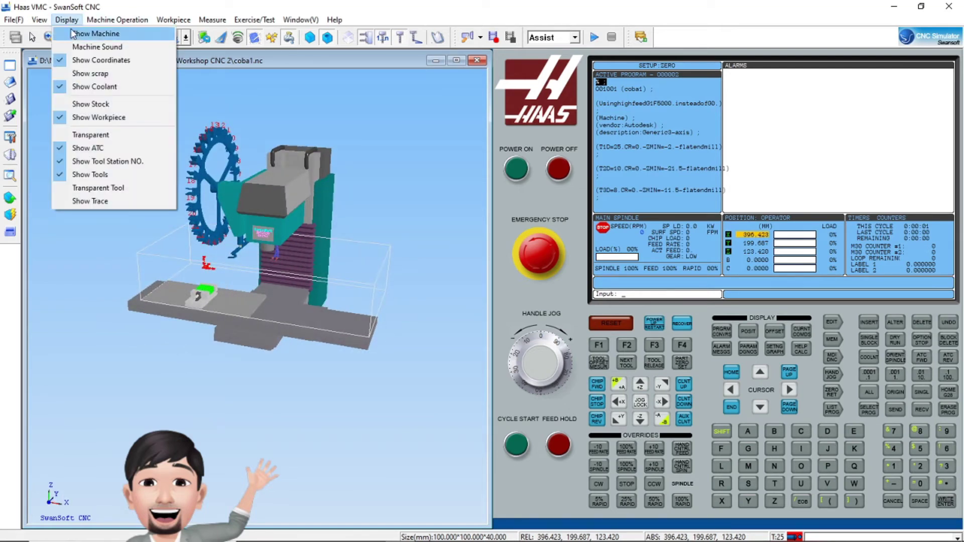
left_click(71, 32)
left_click(73, 38)
left_click_drag(193, 259, 223, 307)
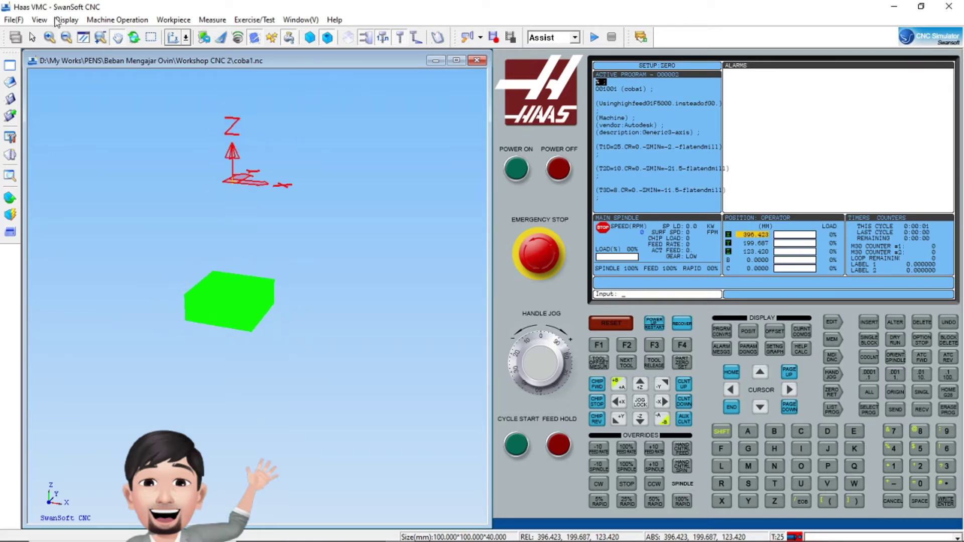
Restore the full machine display with Show Machine and adjust the zoom to include both doors.
left_click(65, 21)
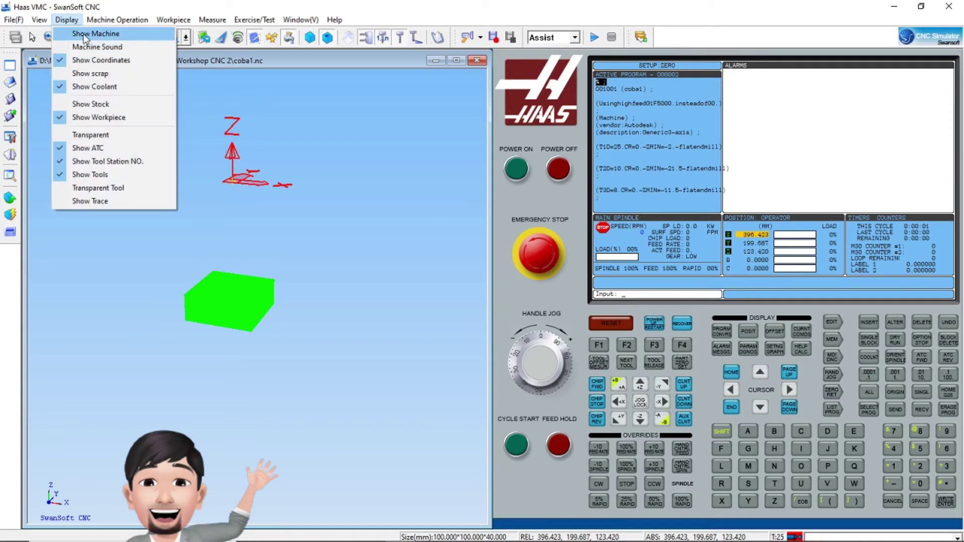
left_click(84, 34)
left_click_drag(198, 213, 198, 215)
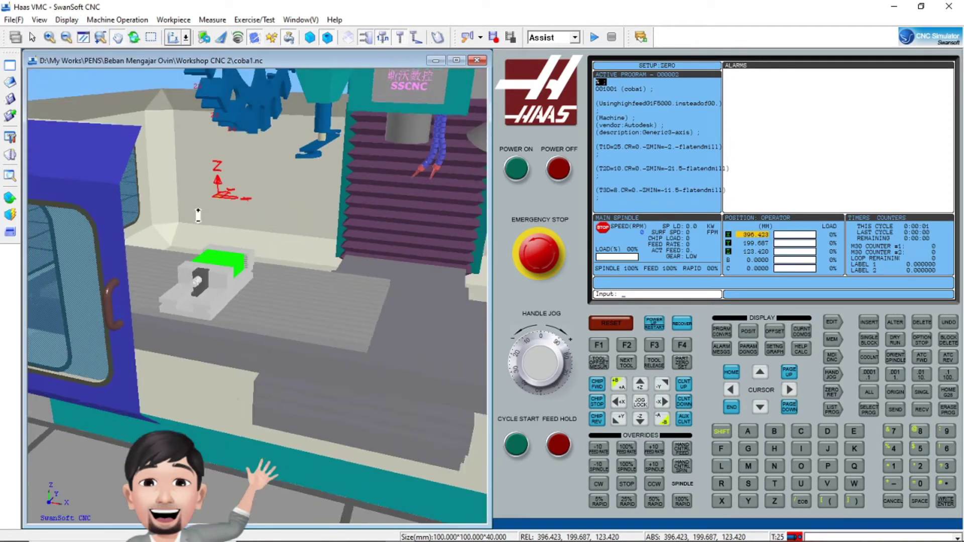
scroll(198, 215, "down", 5)
Turn the Show Coordinates display off and back on.
left_click(68, 21)
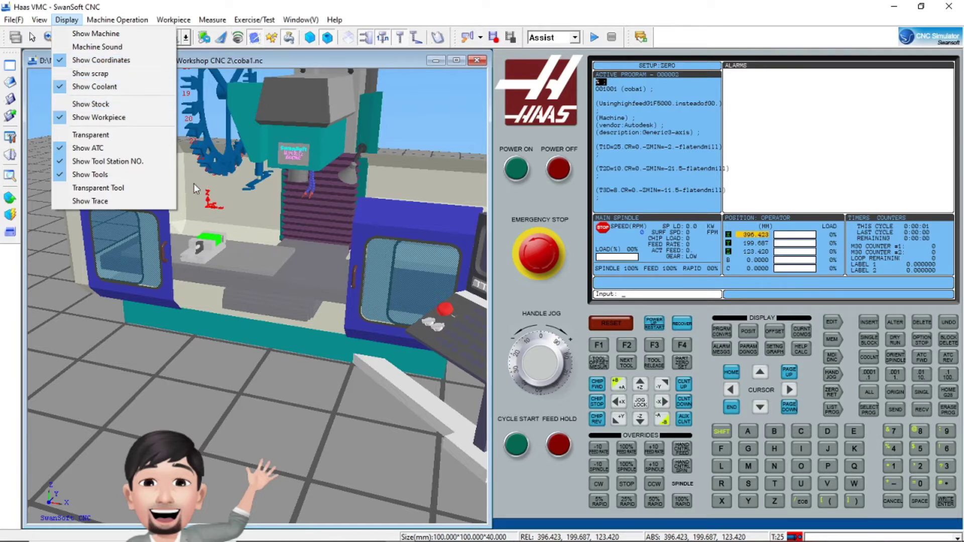
left_click(86, 64)
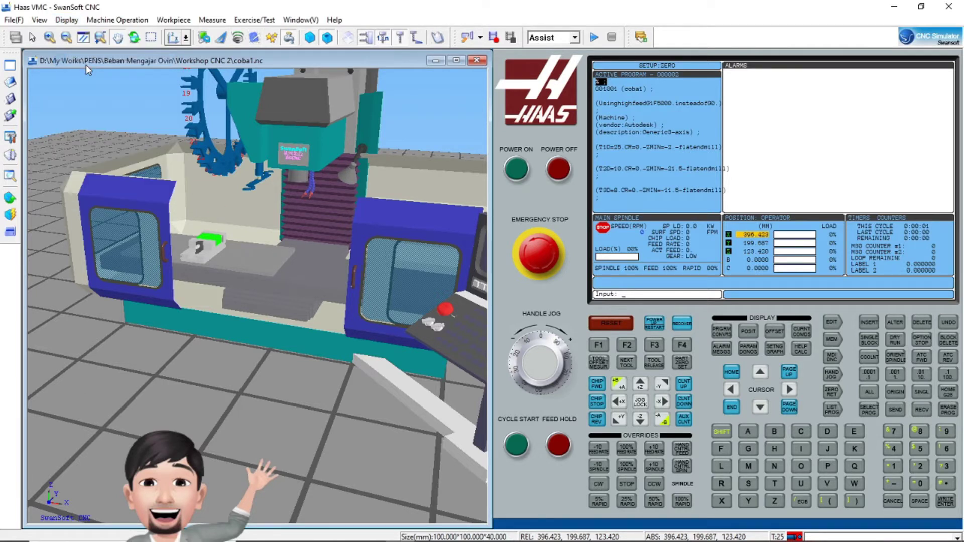
left_click(66, 19)
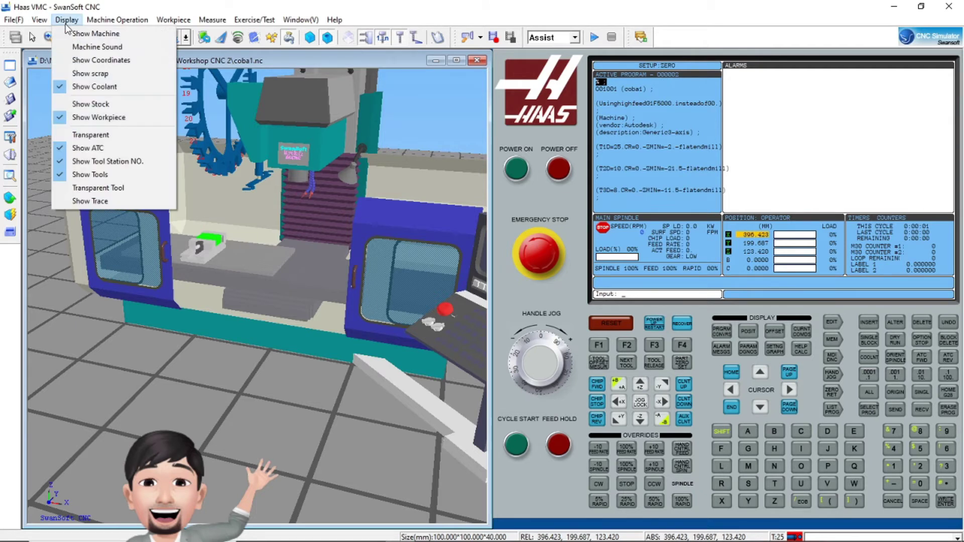
left_click(86, 59)
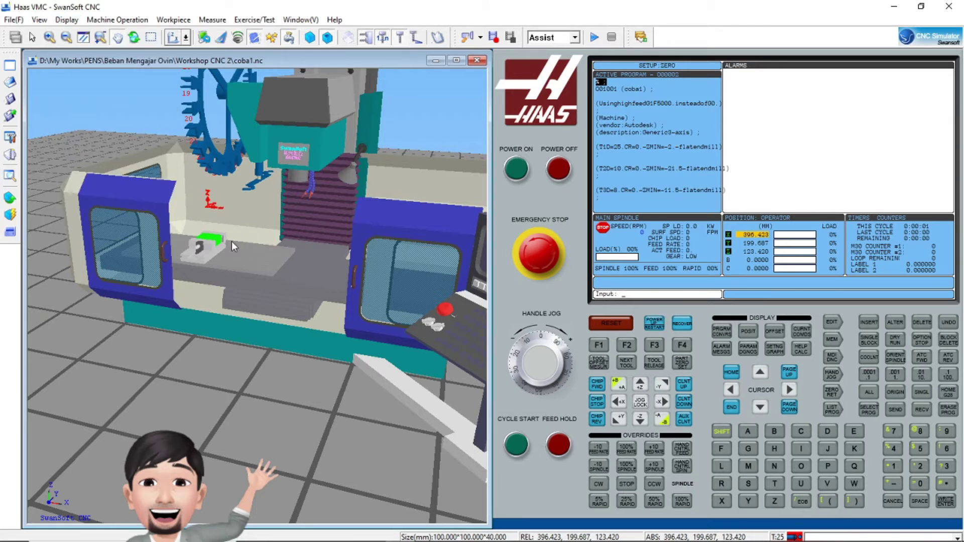
Try the Transparent display option and recheck the display settings.
left_click(67, 21)
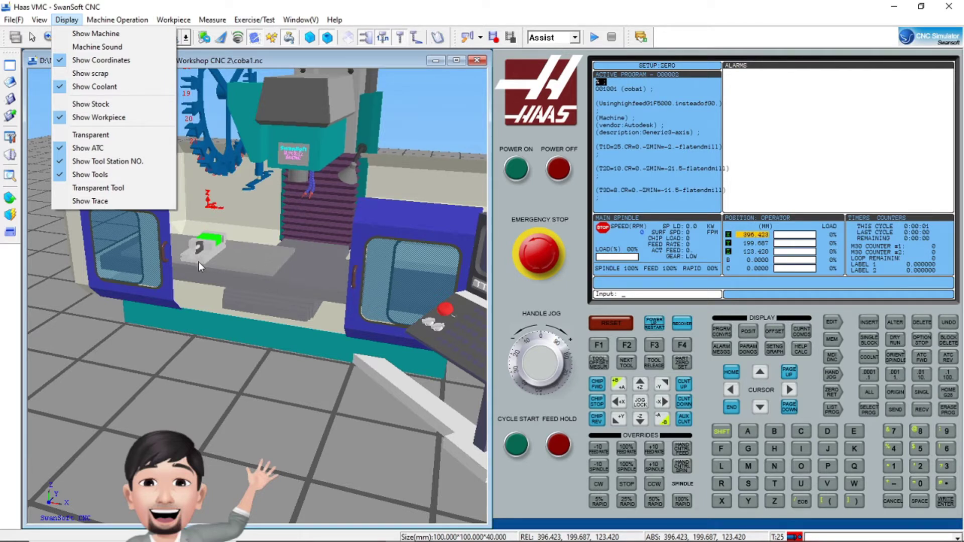
left_click(105, 135)
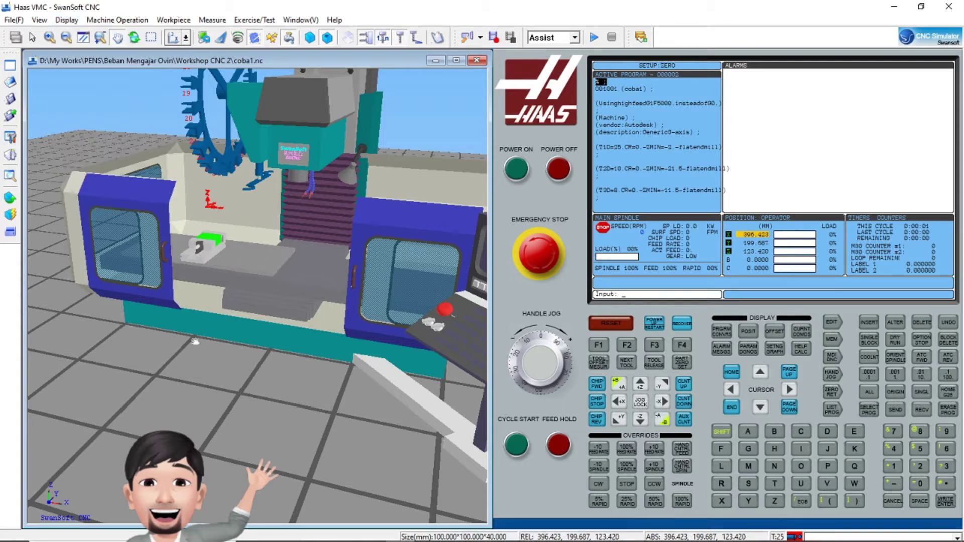
left_click(60, 20)
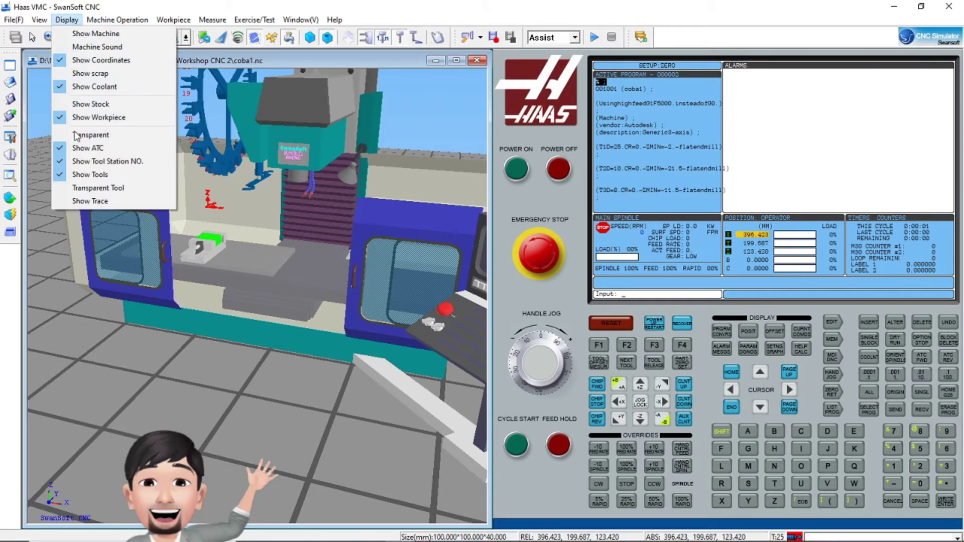
left_click(185, 301)
Place the 100 mm Z axis gauge on the workpiece and orbit around the vise to inspect it.
left_click(113, 19)
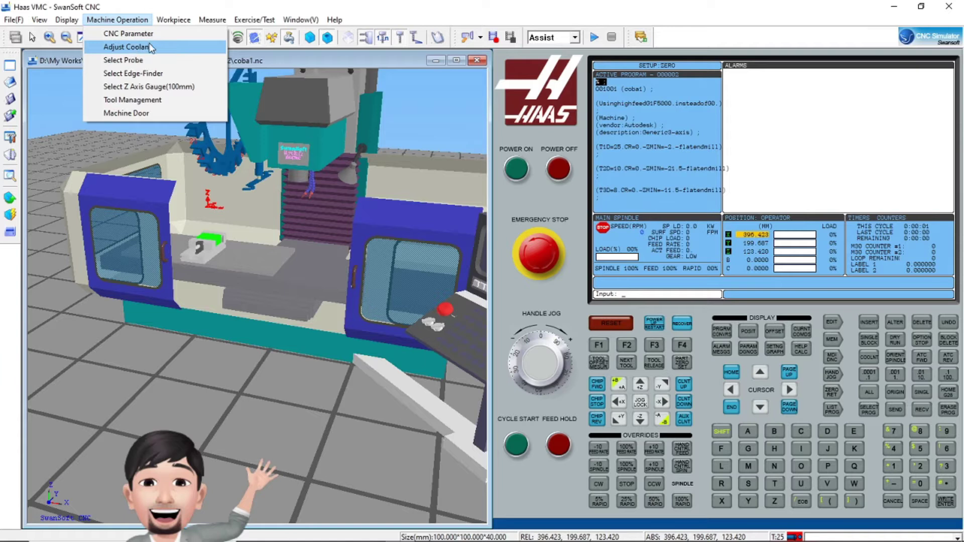
left_click(149, 90)
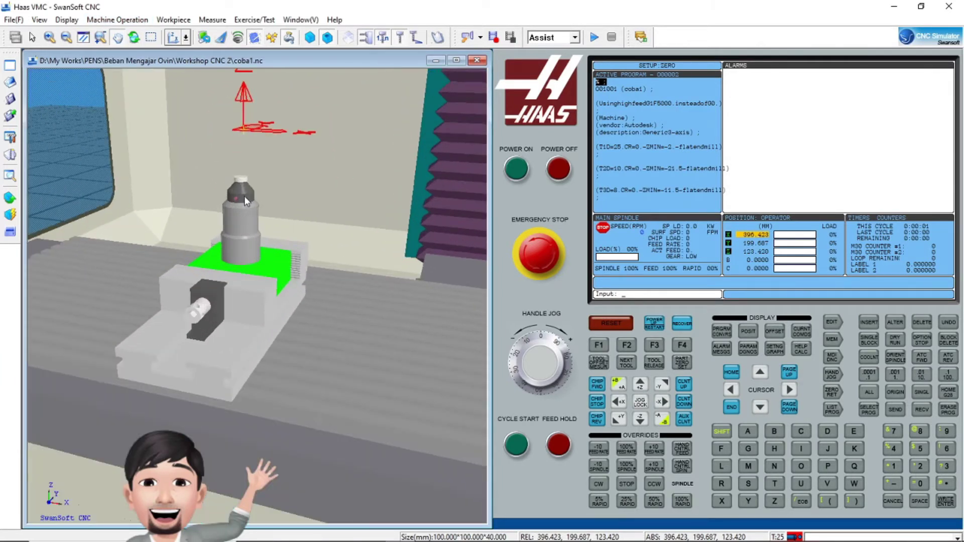
mouse_move(266, 158)
left_mouse_down()
mouse_move(242, 259)
mouse_move(249, 157)
left_mouse_up()
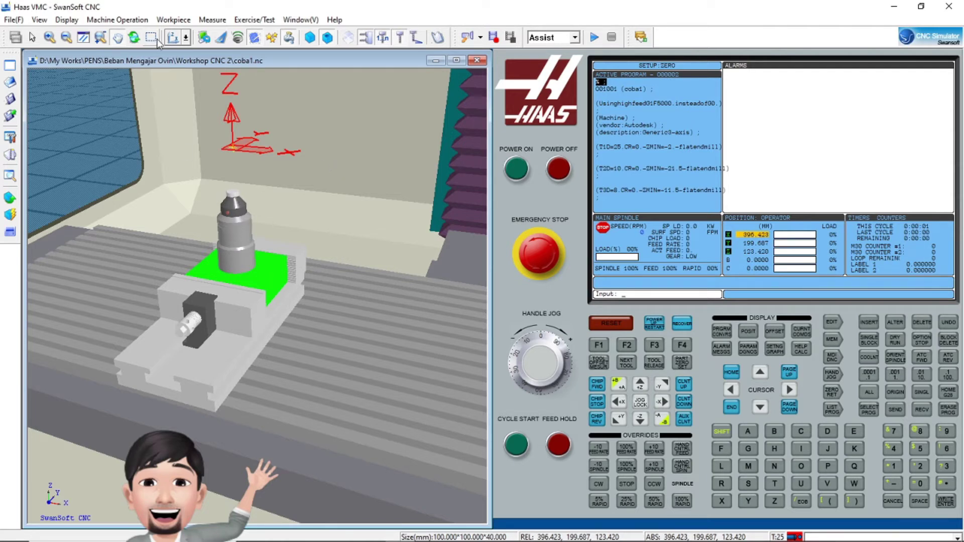
Unload the Z axis gauge from the workpiece.
left_click(134, 22)
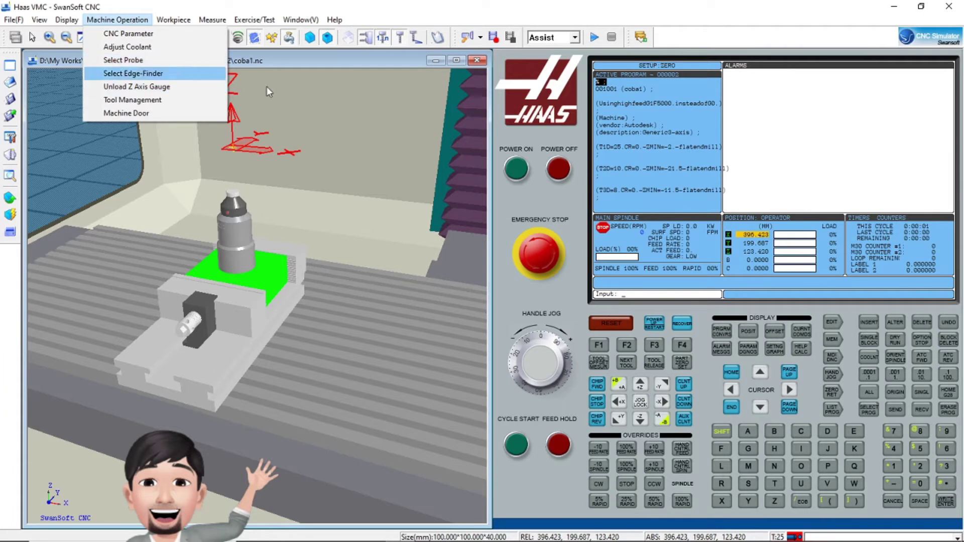
left_click(231, 192)
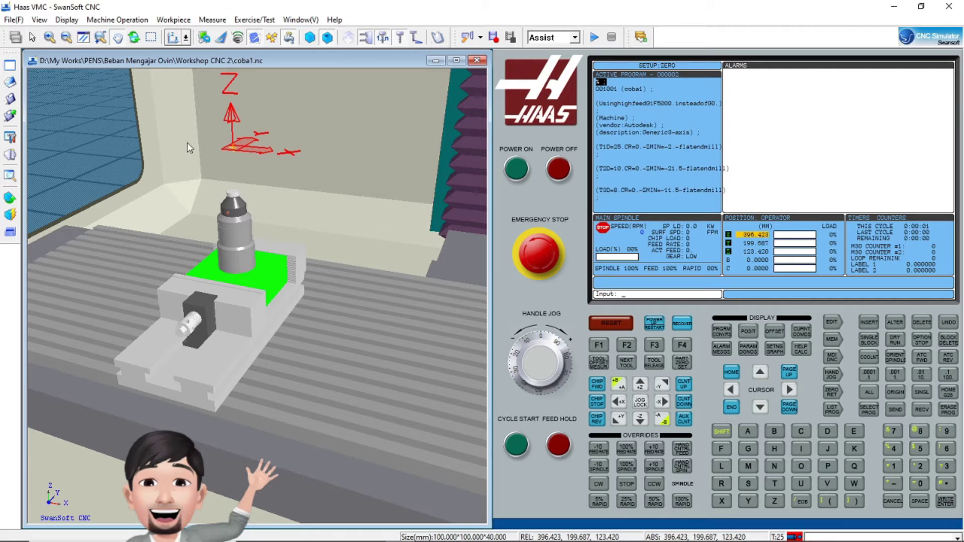
left_click(115, 21)
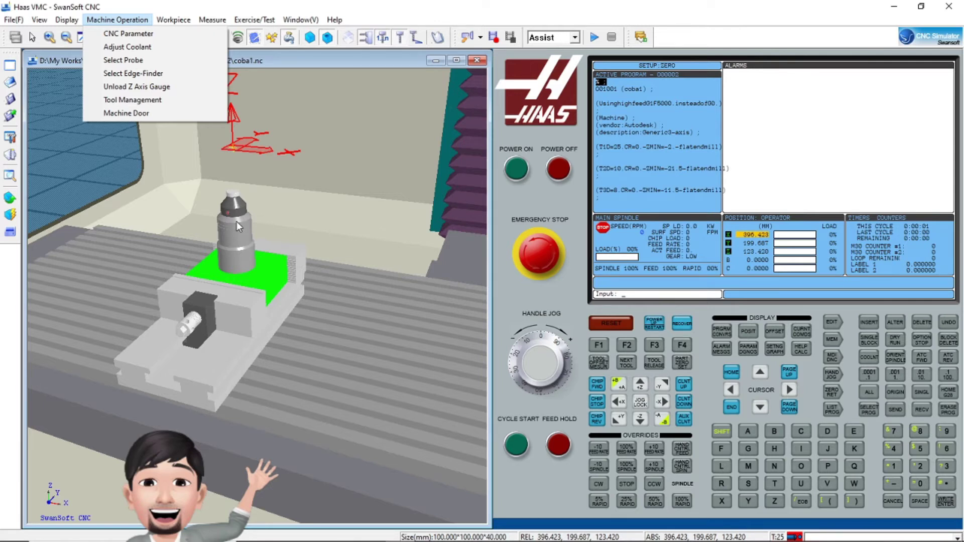
left_click(153, 88)
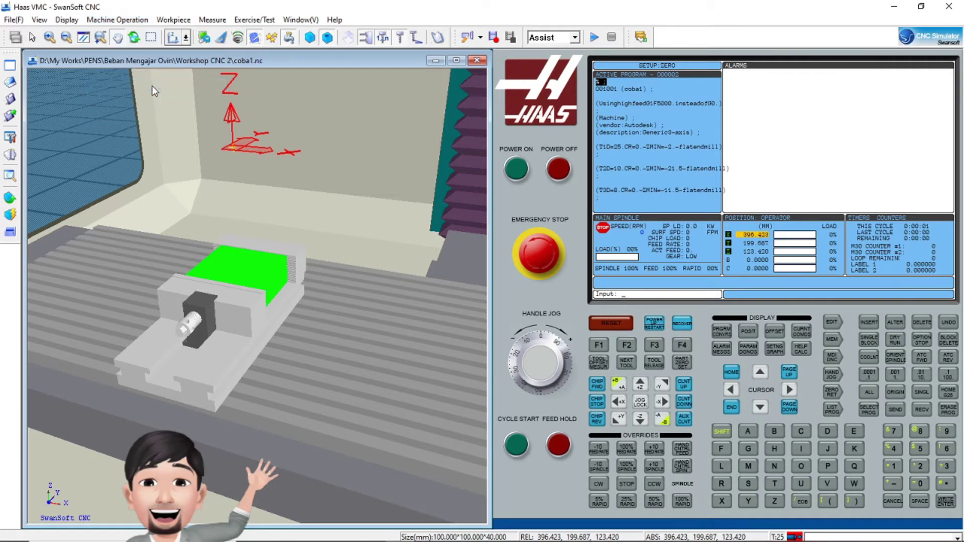
Browse the measuring probe sizes up to H:250, D:30 and the 0.20 and 0.05 mm feeler gauges without applying a selection.
left_click(128, 19)
left_click(122, 60)
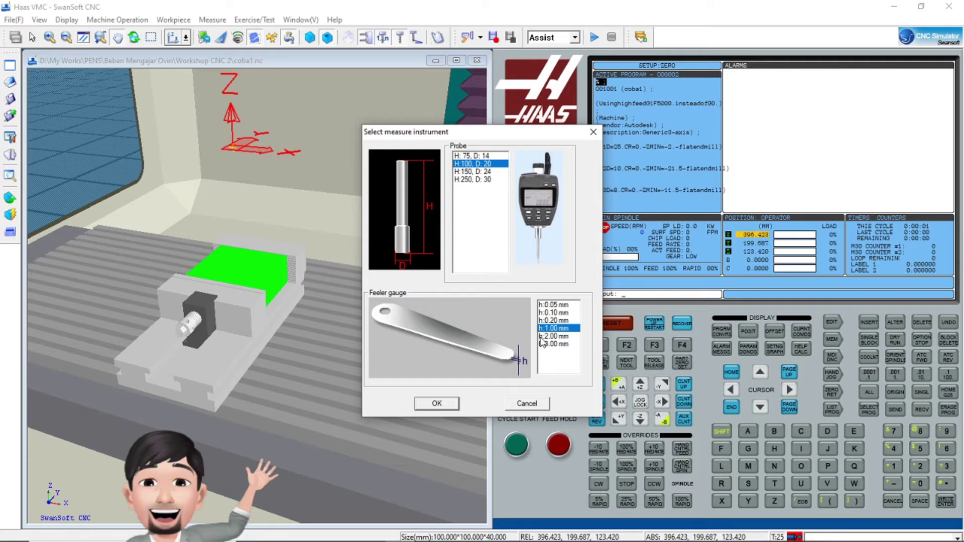
left_click(558, 321)
left_click(553, 305)
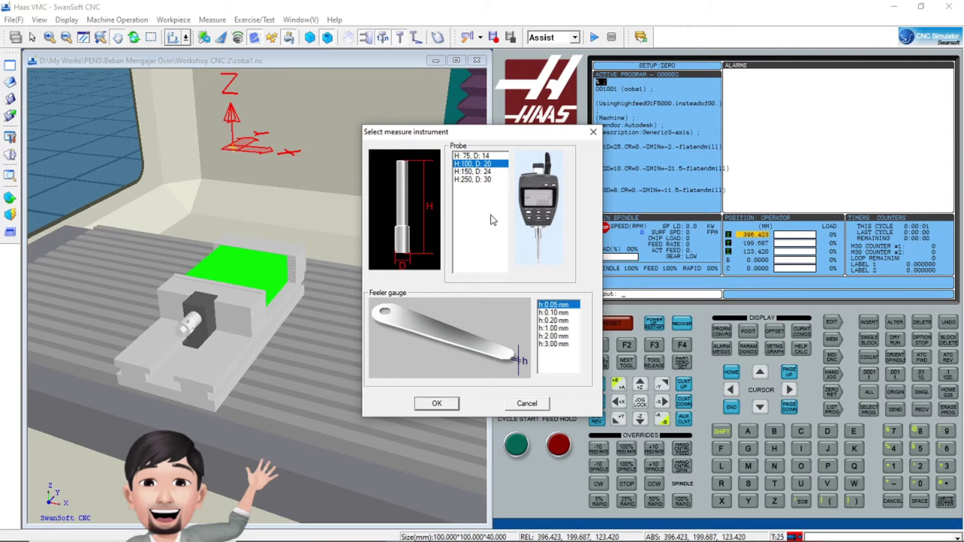
left_click(457, 173)
left_click(476, 157)
left_click(477, 164)
left_click(476, 171)
left_click(478, 179)
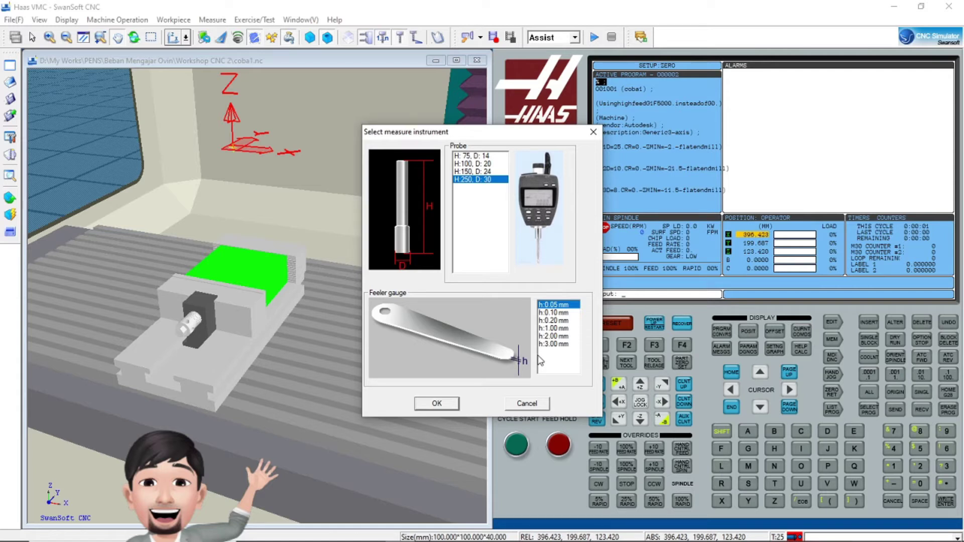
left_click(526, 404)
Demonstrate the Machine Door command by closing and reopening the door in the close-up view of the vise.
left_click(110, 21)
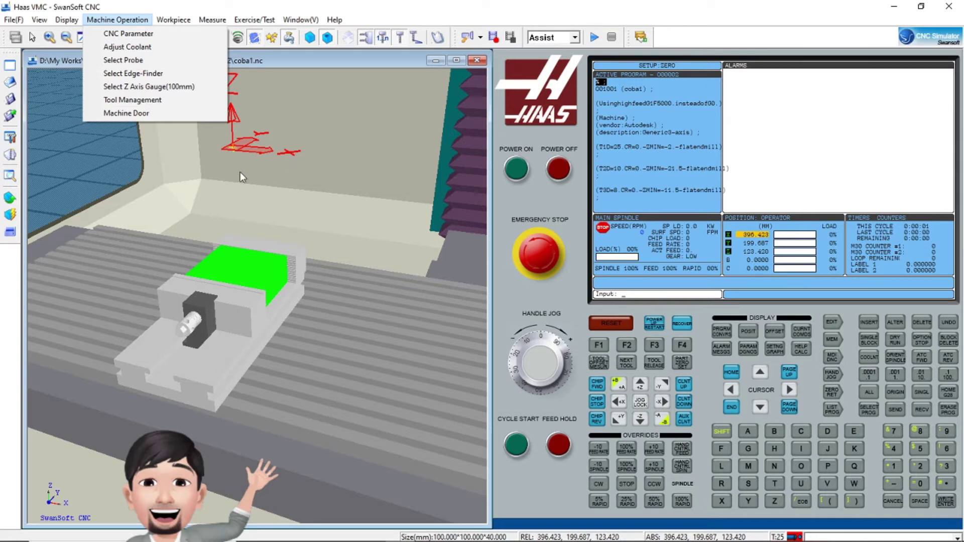
left_click(132, 118)
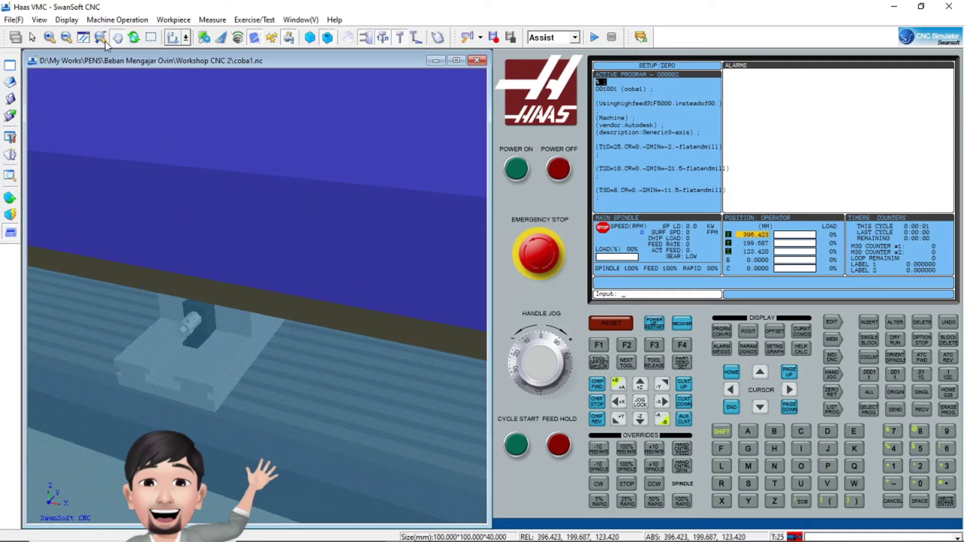
left_click(104, 20)
left_click(116, 113)
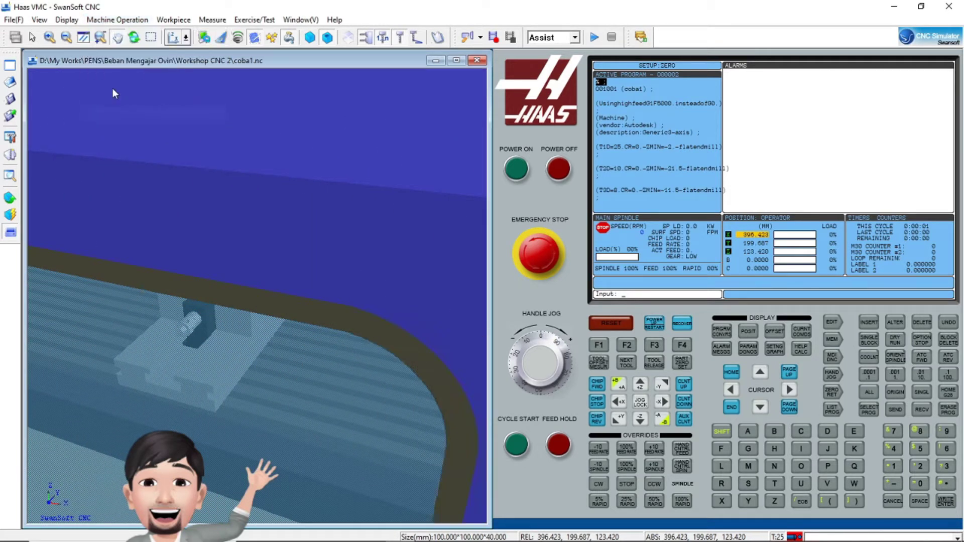
left_click(123, 23)
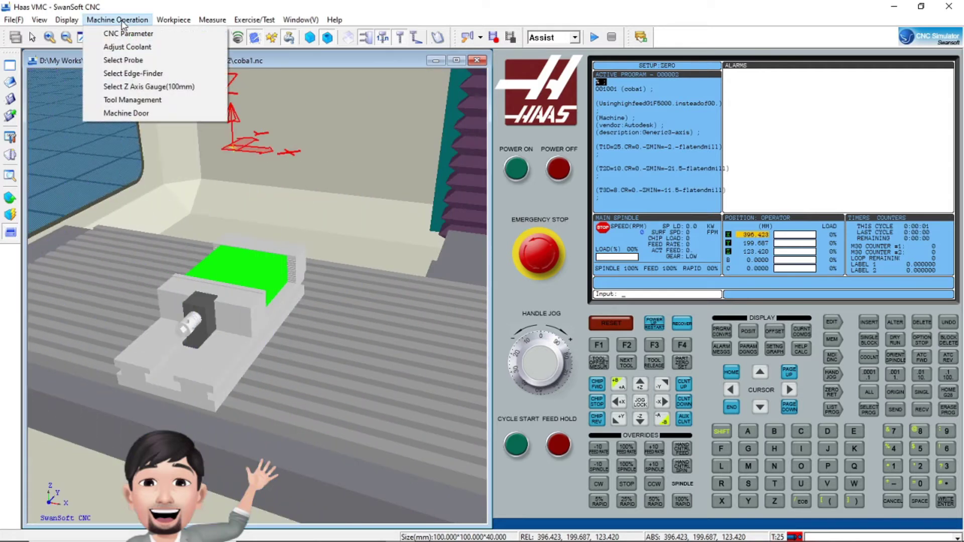
left_click(116, 114)
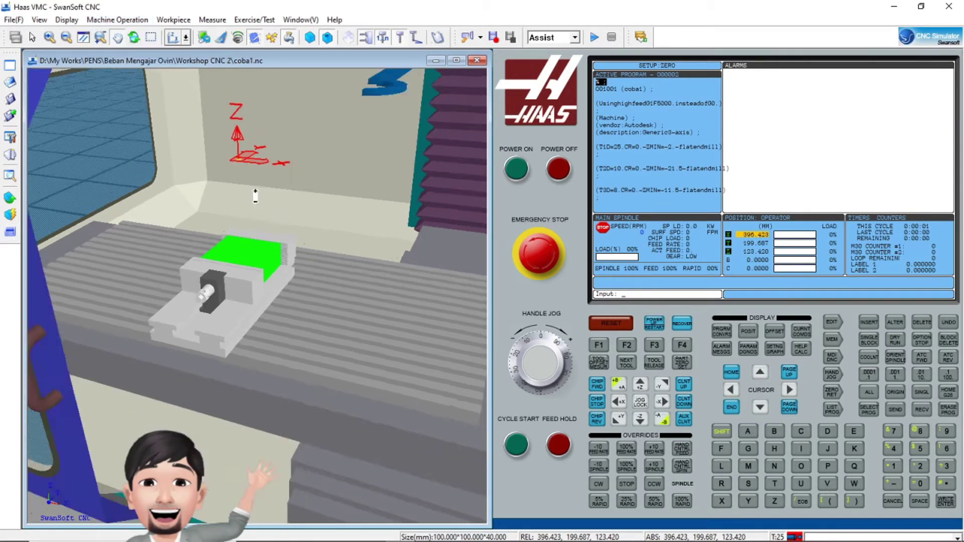
Close and reopen both machine door panels with the entire machine in view.
scroll(255, 196, "down", 10)
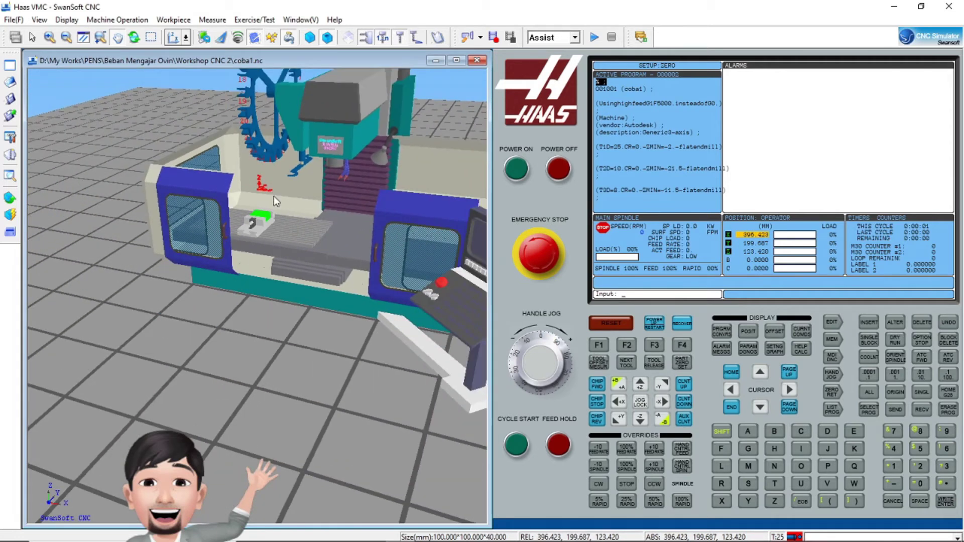
scroll(275, 197, "down", 2)
left_click_drag(327, 185, 180, 142)
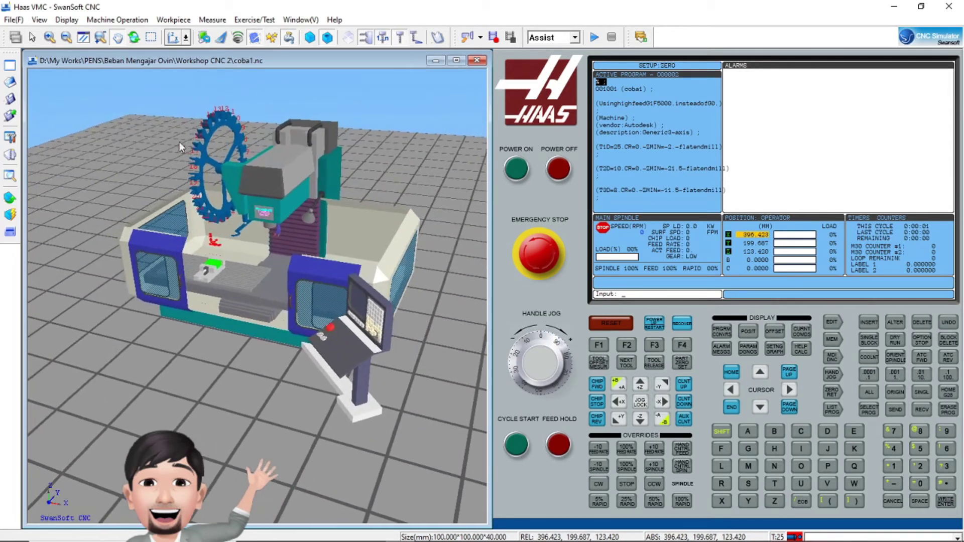
left_click(117, 20)
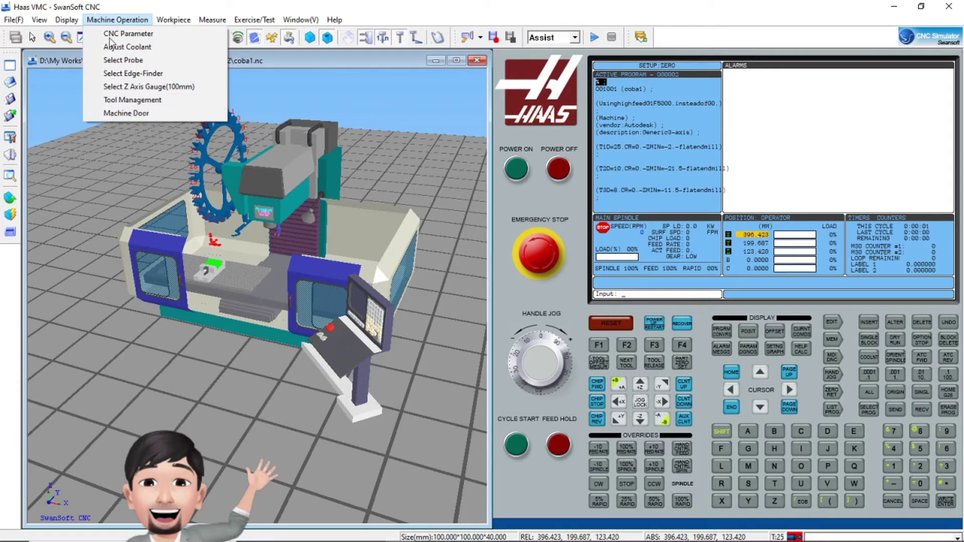
left_click(88, 167)
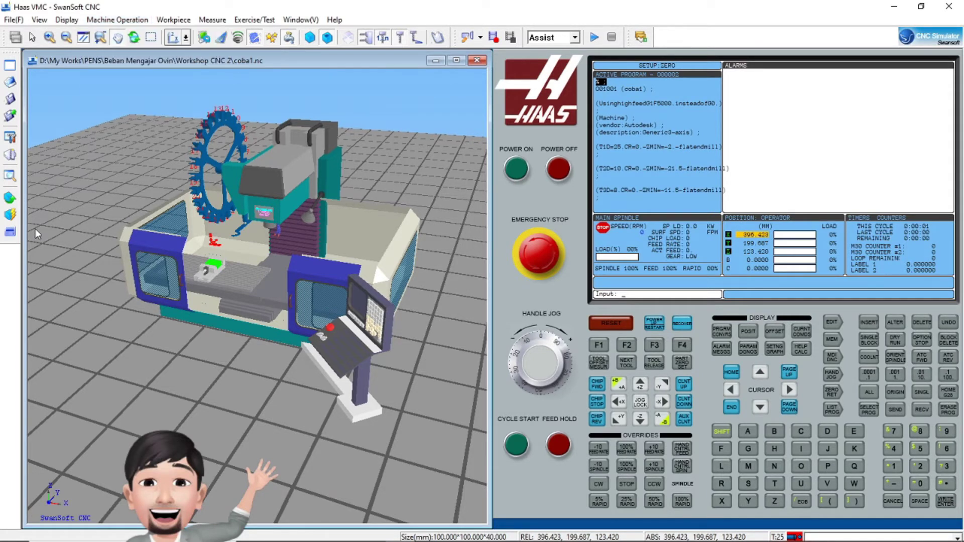
left_click(7, 238)
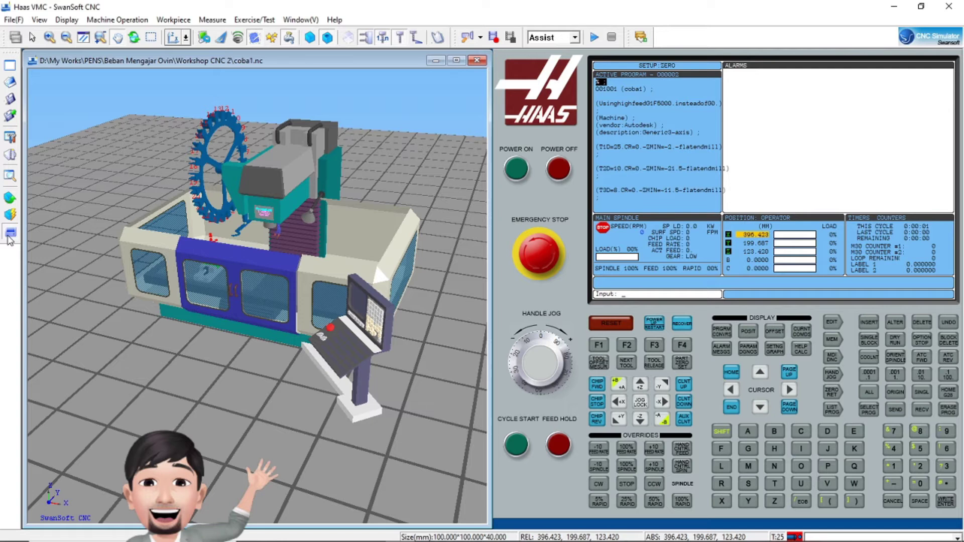
left_click(8, 237)
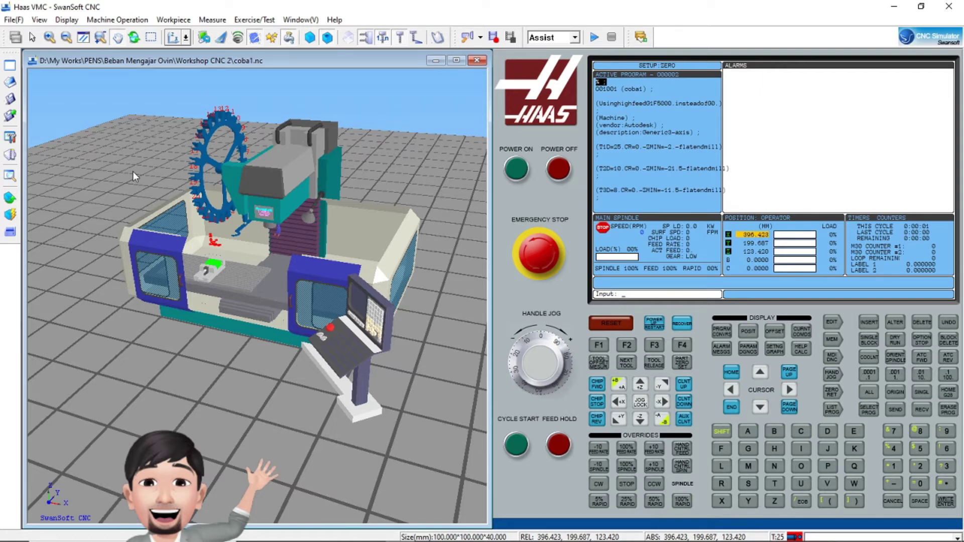
Demonstrate both ways to open Tools Management, closing it each time without changes.
left_click(99, 21)
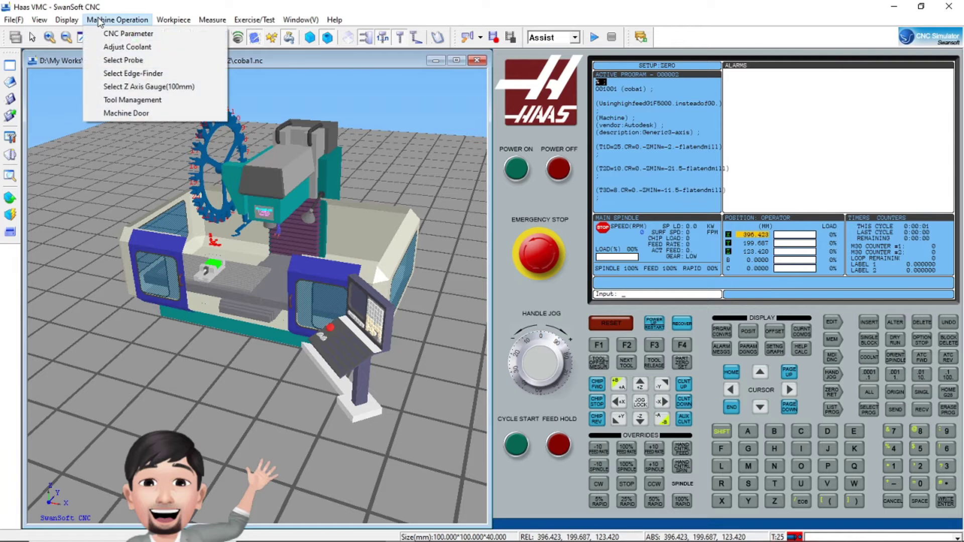
left_click(111, 100)
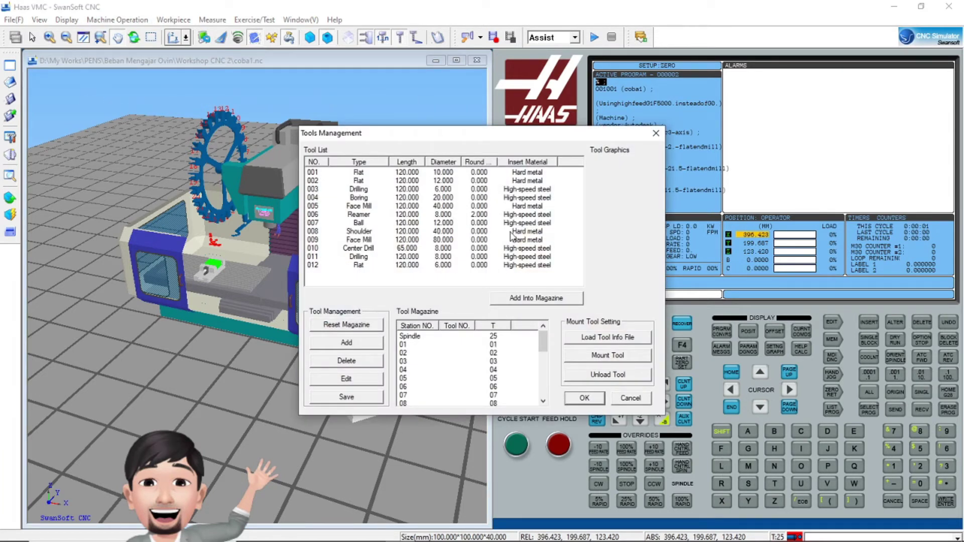
left_click_drag(454, 141, 334, 129)
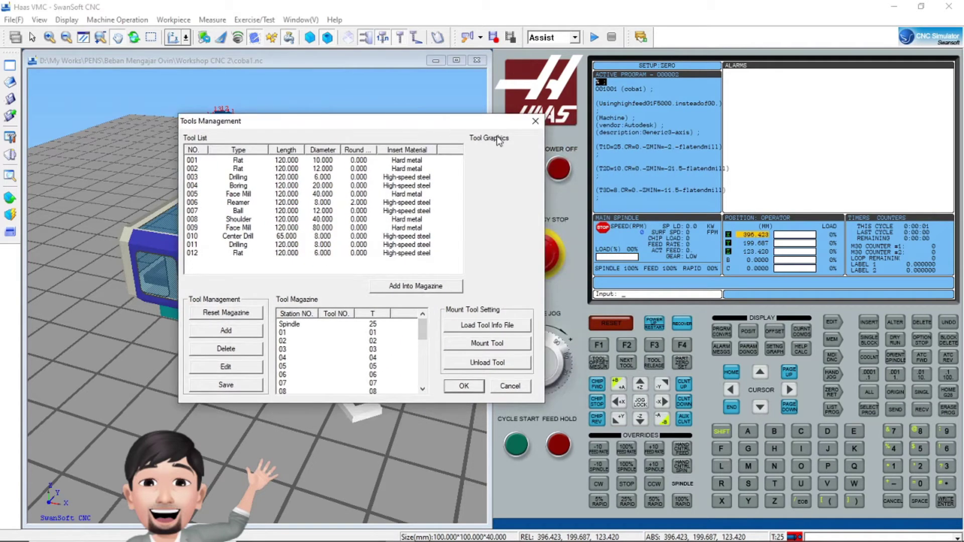
left_click(541, 123)
left_click(117, 20)
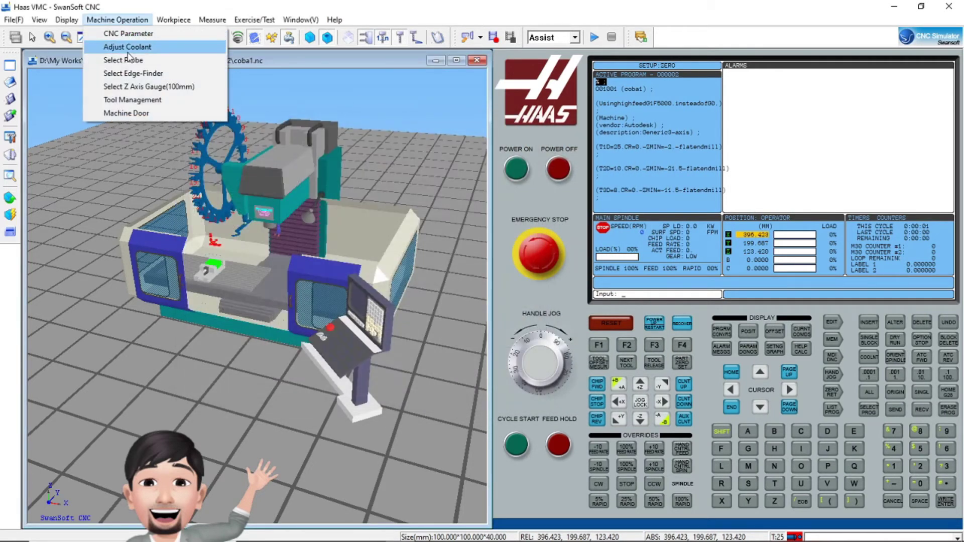
left_click(62, 186)
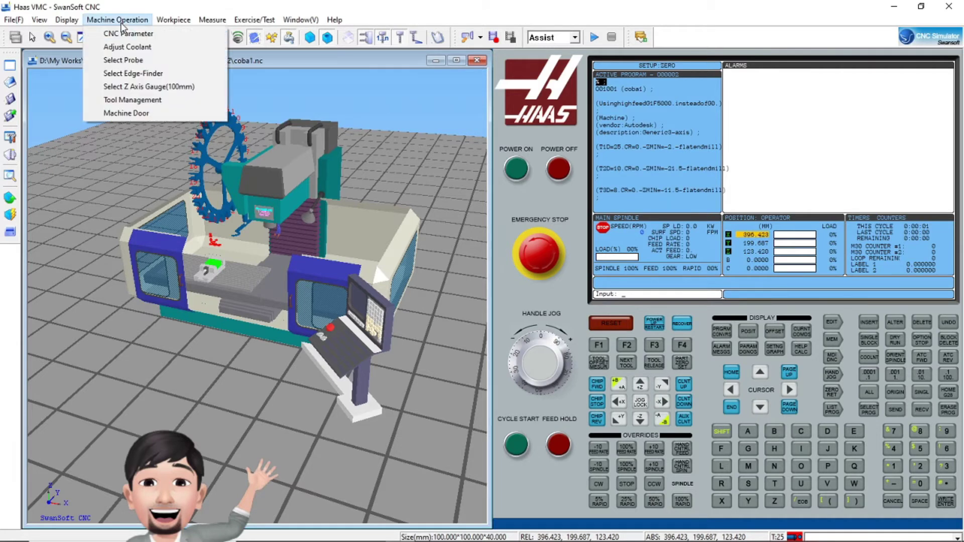
left_click(96, 215)
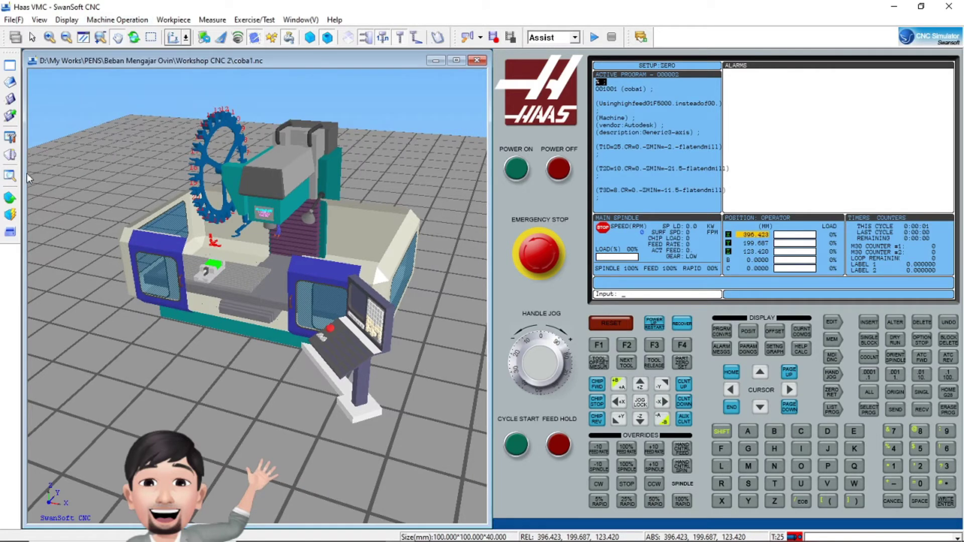
left_click(10, 156)
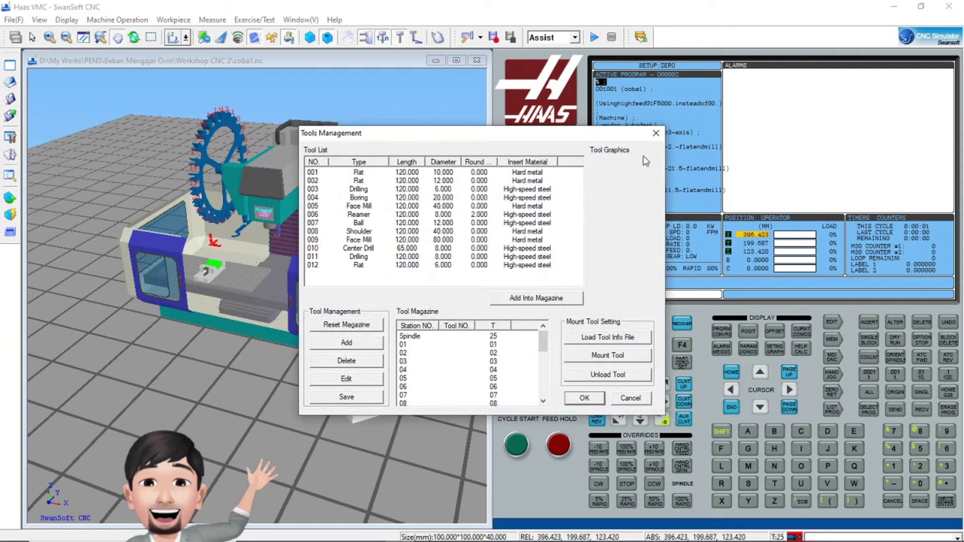
left_click(656, 133)
Open Tools Management and examine the tool graphics of the listed tools, from the flat, drilling and boring tools down to tool 012.
left_click(117, 19)
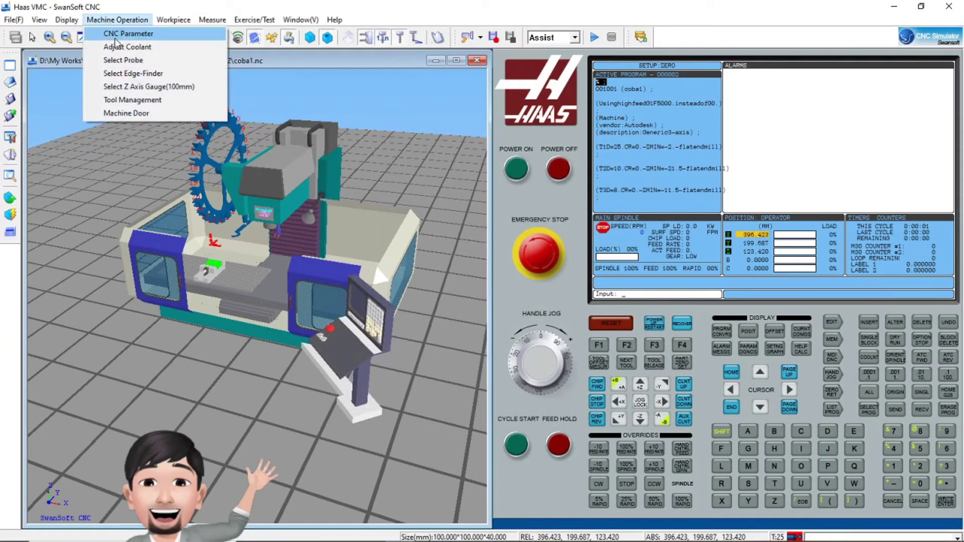
left_click(132, 99)
left_click_drag(450, 139, 353, 115)
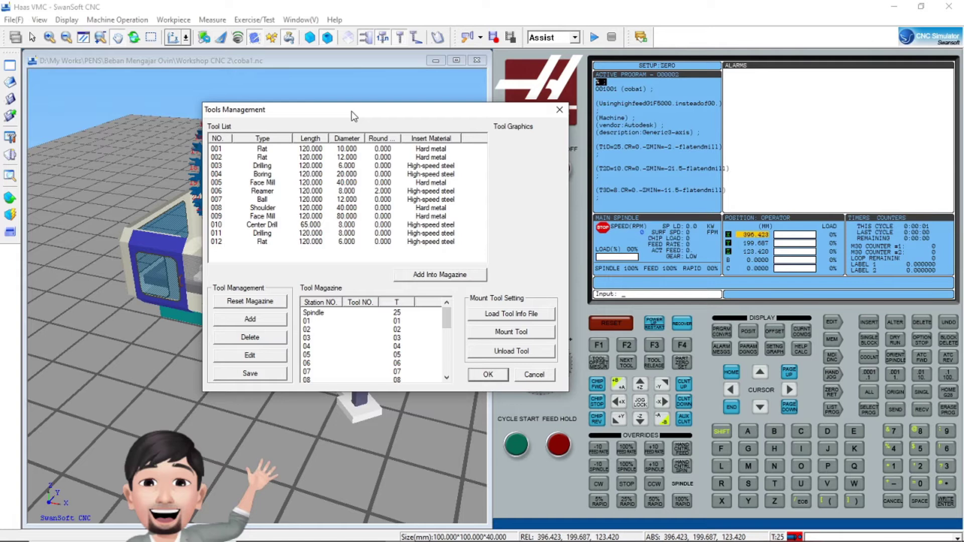
left_click(261, 157)
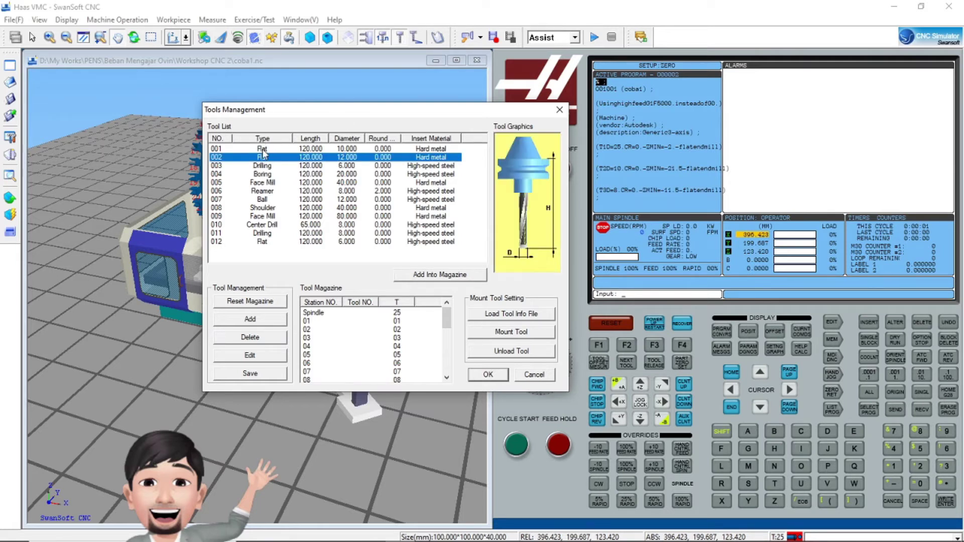
left_click(265, 149)
left_click(265, 166)
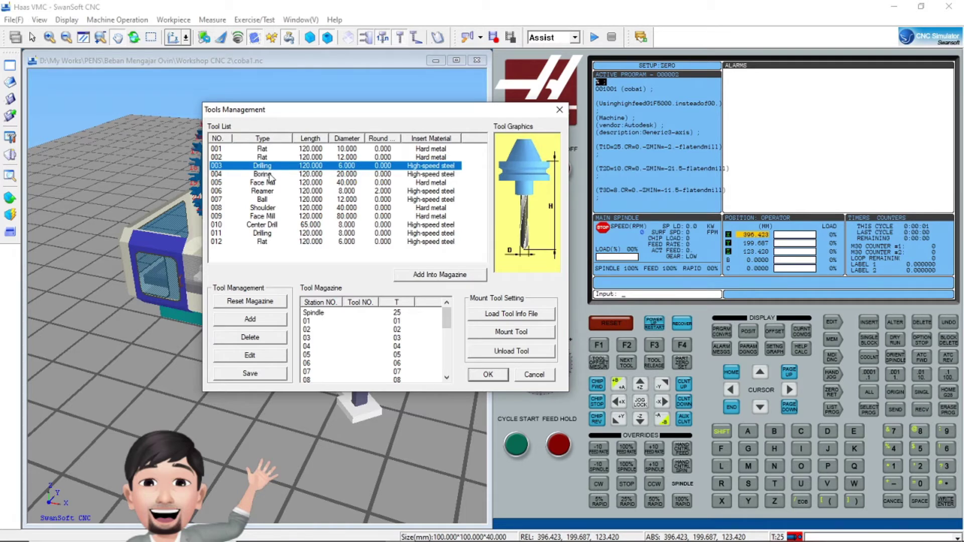
left_click(266, 175)
left_click(264, 183)
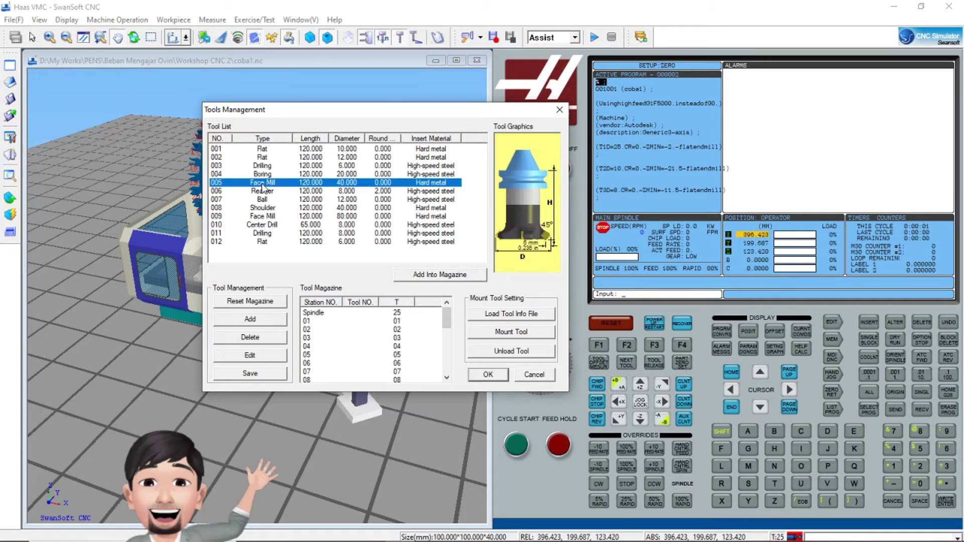
left_click(264, 192)
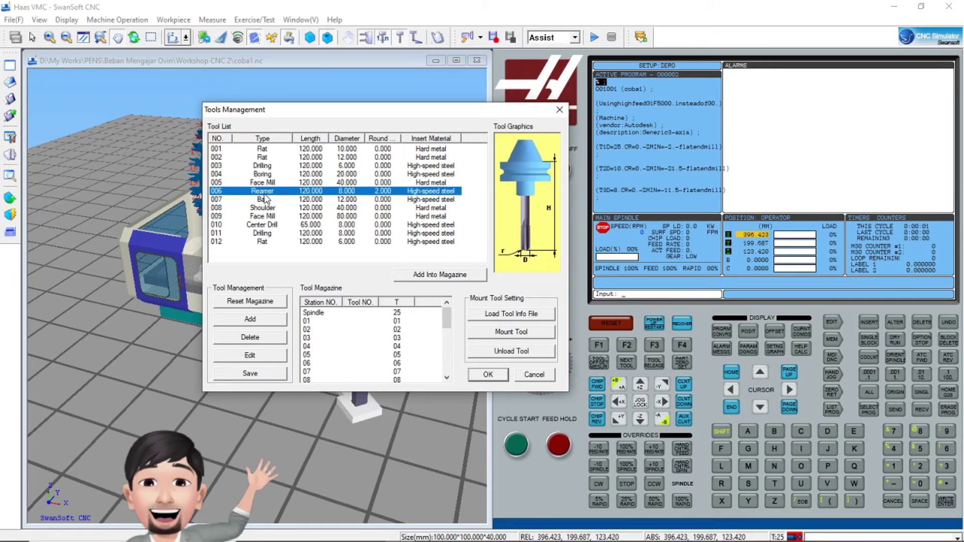
left_click(266, 201)
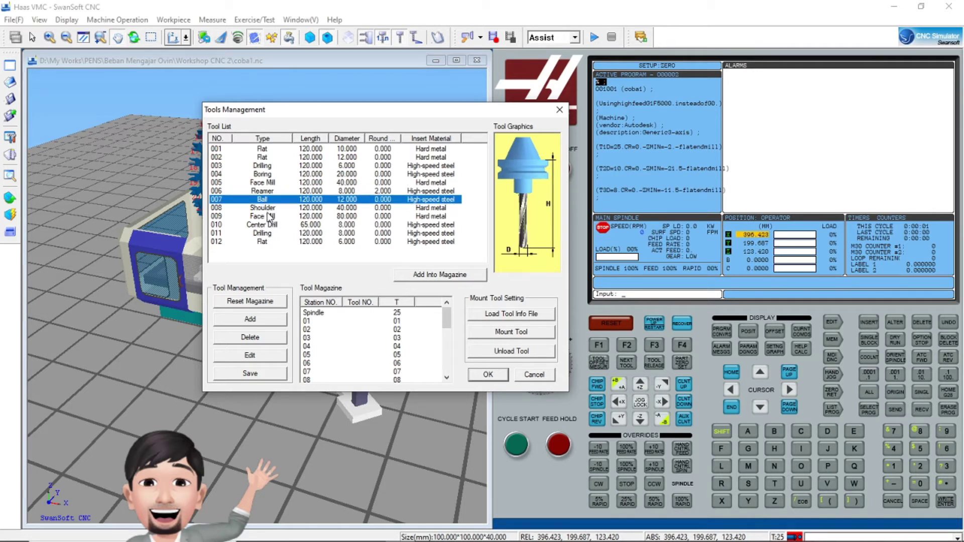
left_click(271, 209)
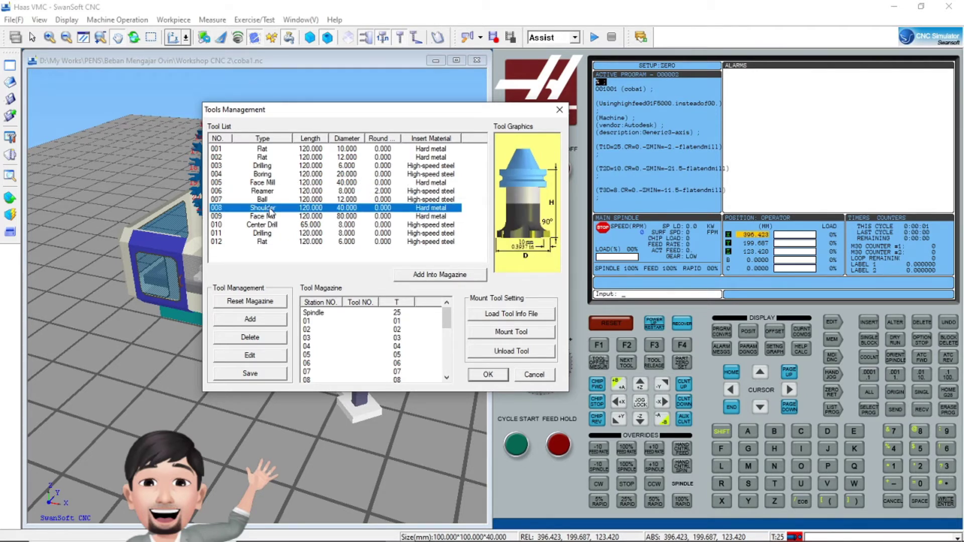
left_click(270, 217)
left_click(268, 229)
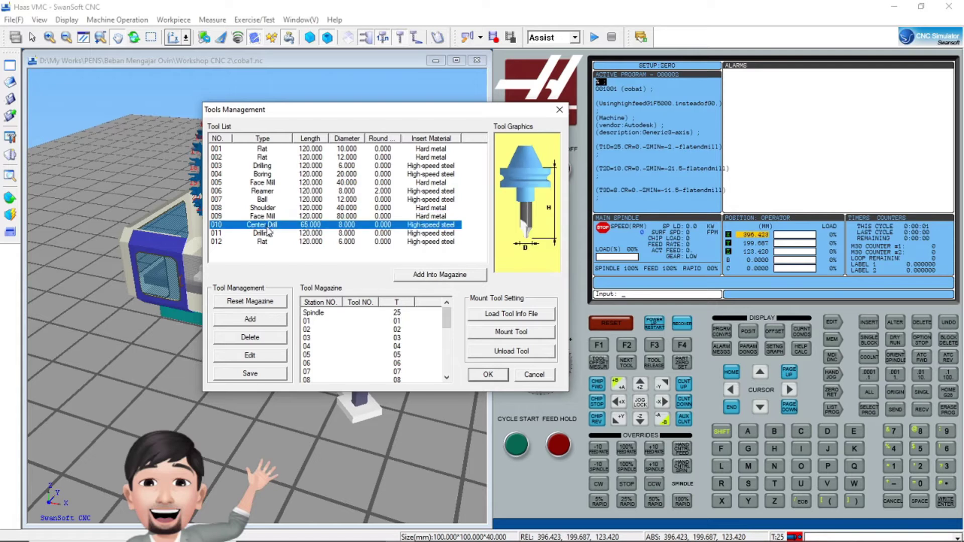
left_click(271, 234)
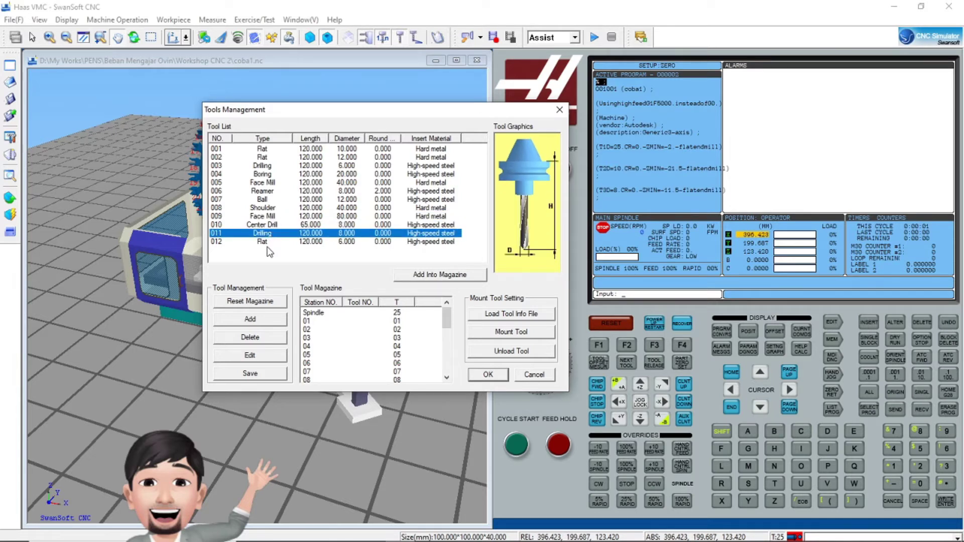
left_click(268, 243)
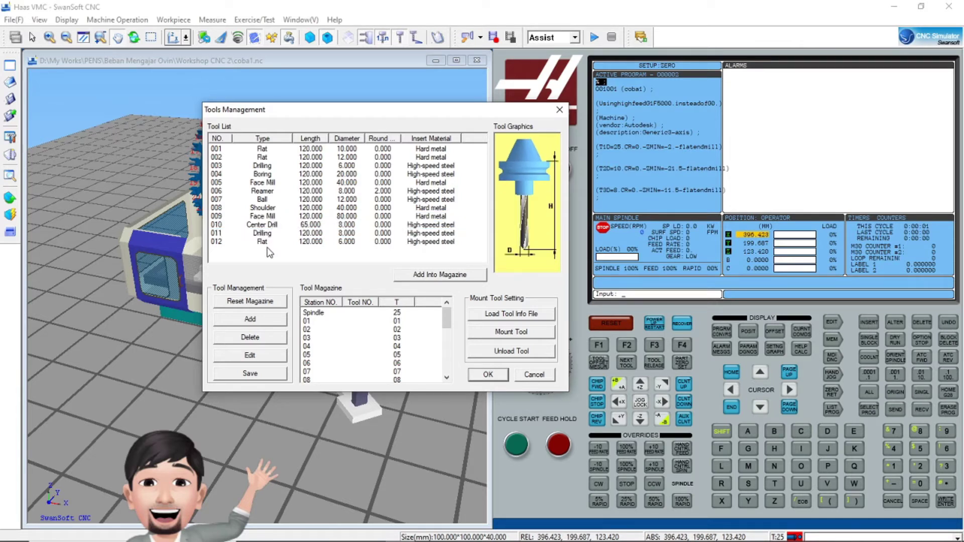
Open flat tool 001 for editing and try the Ball and Face Mill types before returning it to Flat.
left_click(263, 158)
left_click(263, 150)
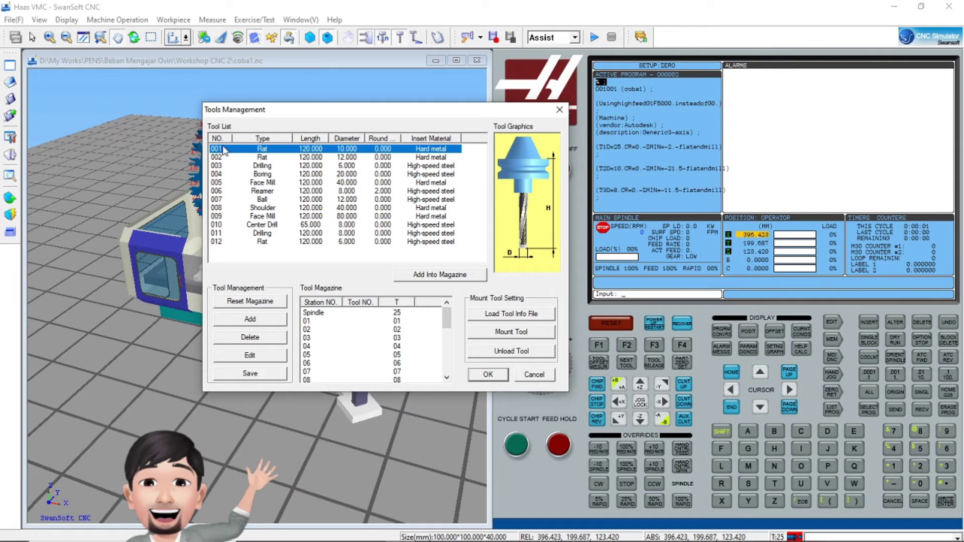
double_click(263, 151)
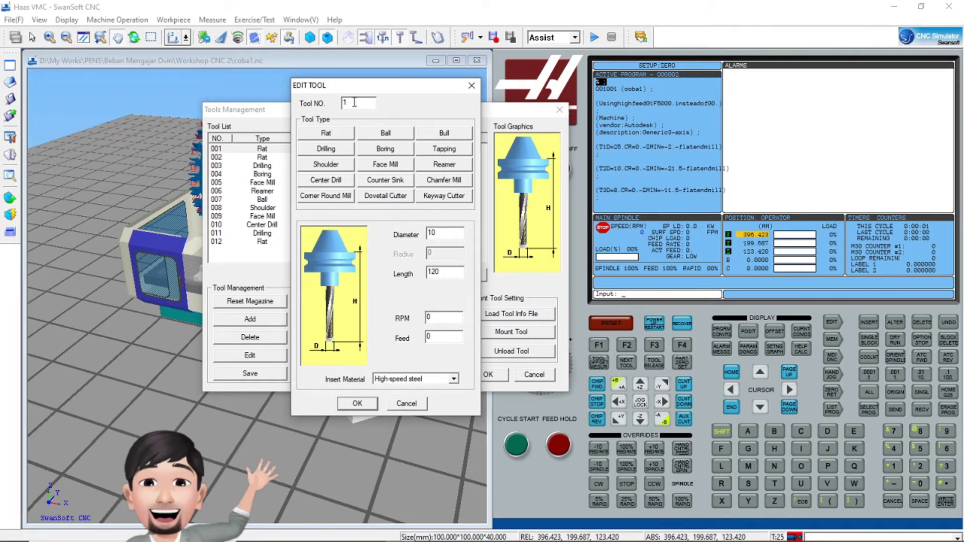
left_click(394, 140)
left_click(387, 167)
left_click(329, 137)
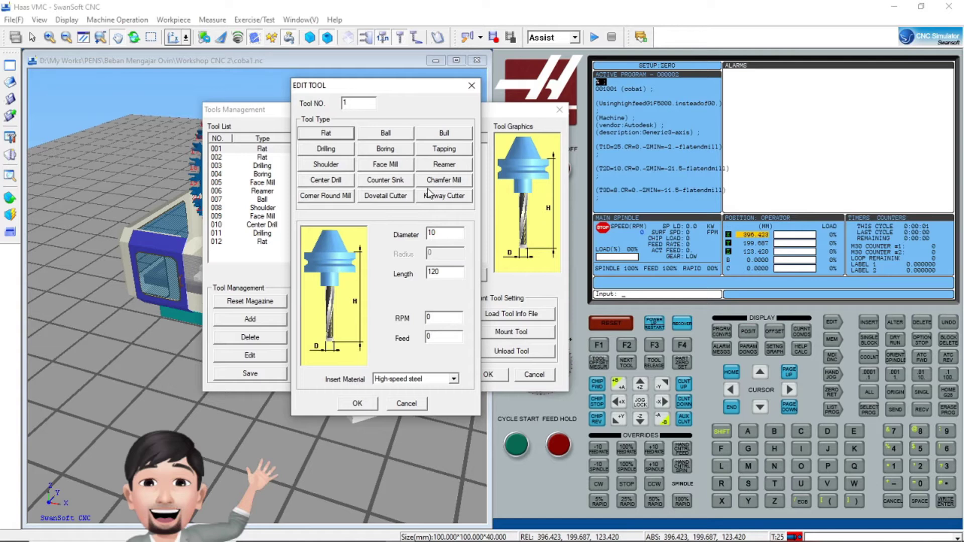
Examine the diameter, length, RPM and insert material settings of tool 001, closing the tool editor without changes.
left_click_drag(446, 234, 378, 226)
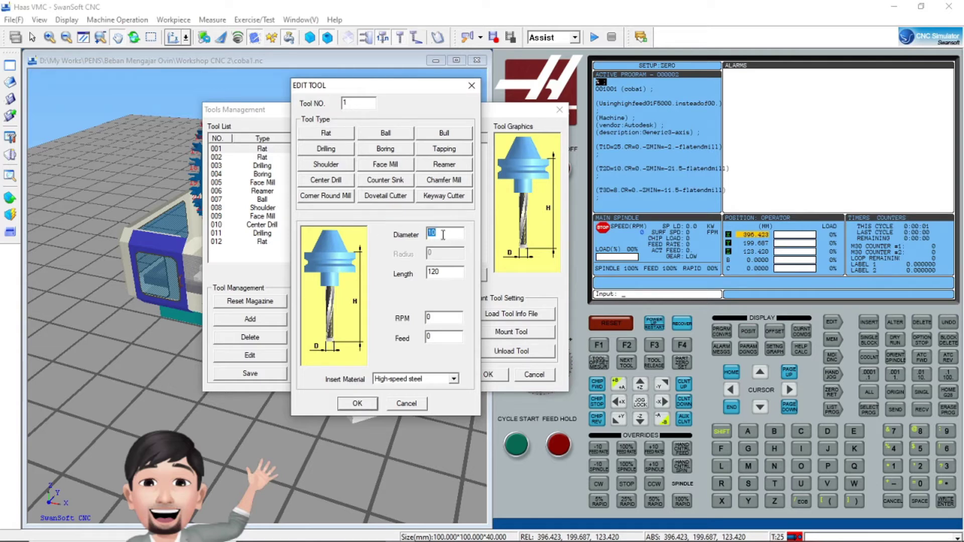
left_click_drag(447, 271, 427, 273)
left_click_drag(453, 320, 414, 317)
left_click(454, 380)
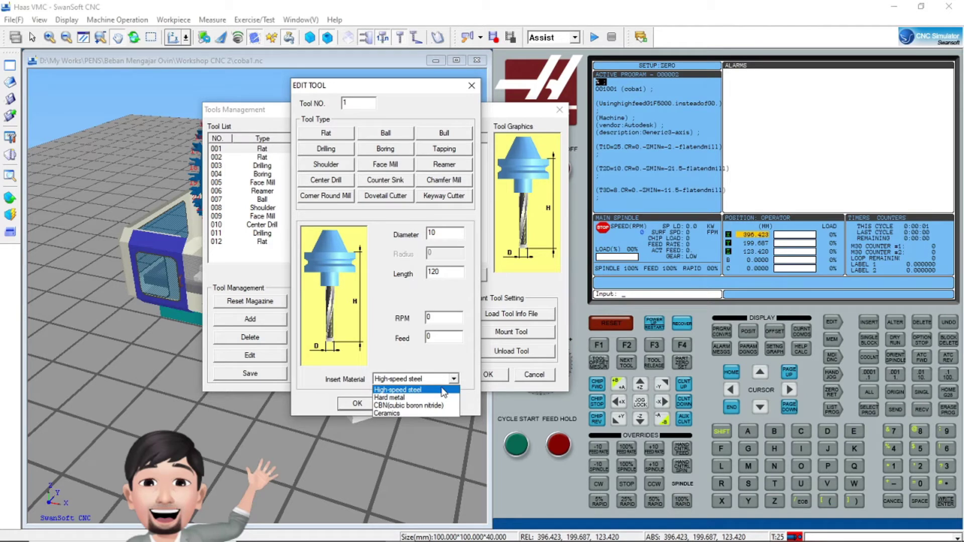
left_click(454, 379)
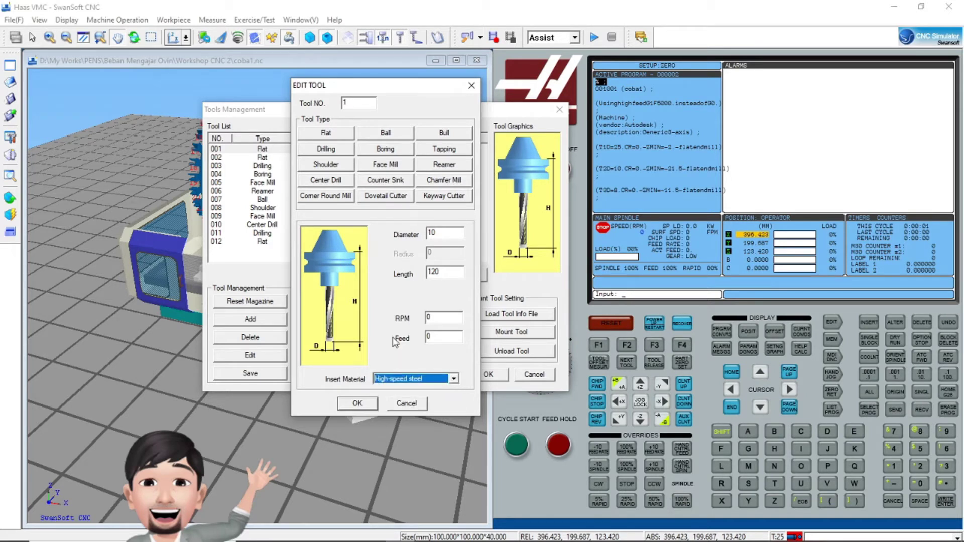
left_click(472, 86)
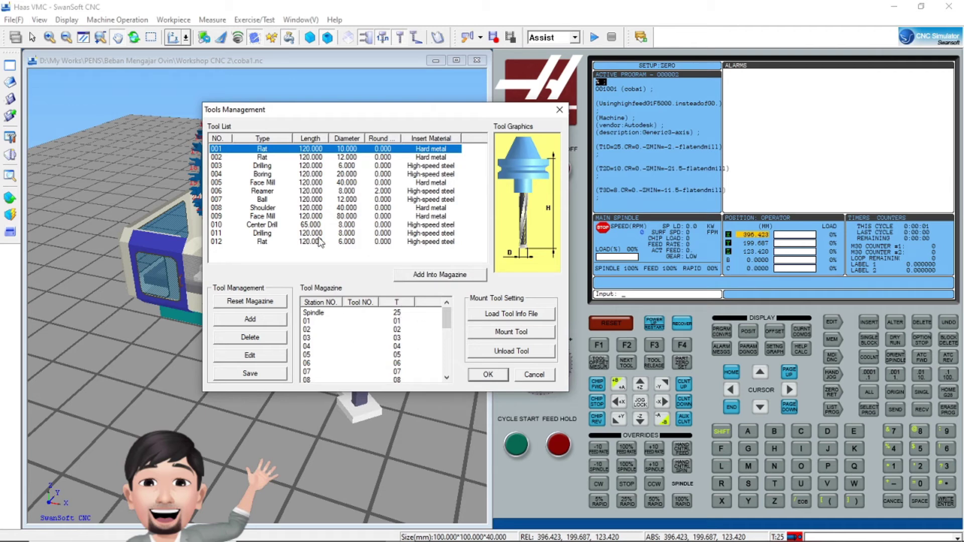
Close Tools Management and bring the machine's numbered tool magazine into a close-up view.
left_click_drag(379, 120, 324, 262)
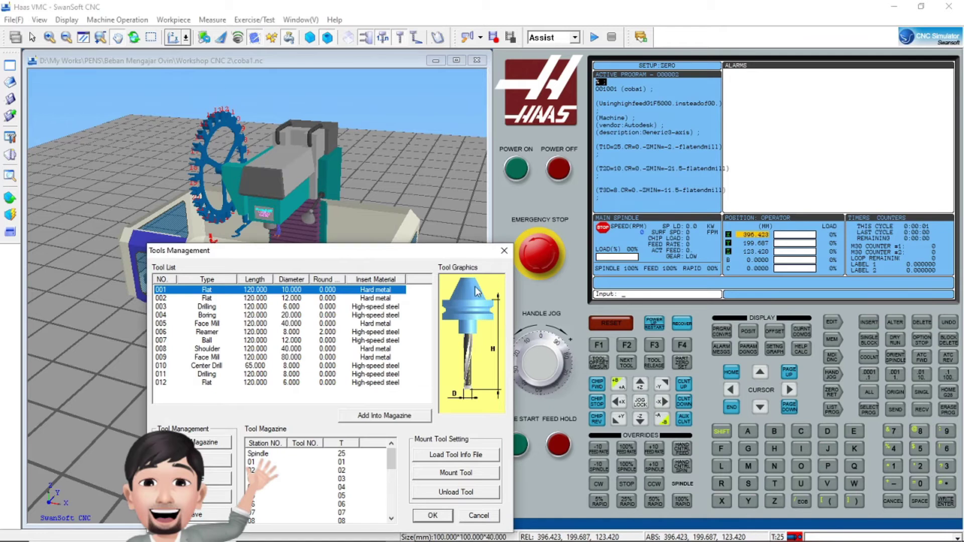
left_click(504, 250)
left_click_drag(261, 230, 244, 214)
right_click(244, 215)
left_click(342, 168)
middle_click_drag(234, 210, 285, 233)
scroll(246, 183, "up", 5)
middle_click_drag(258, 164, 237, 180)
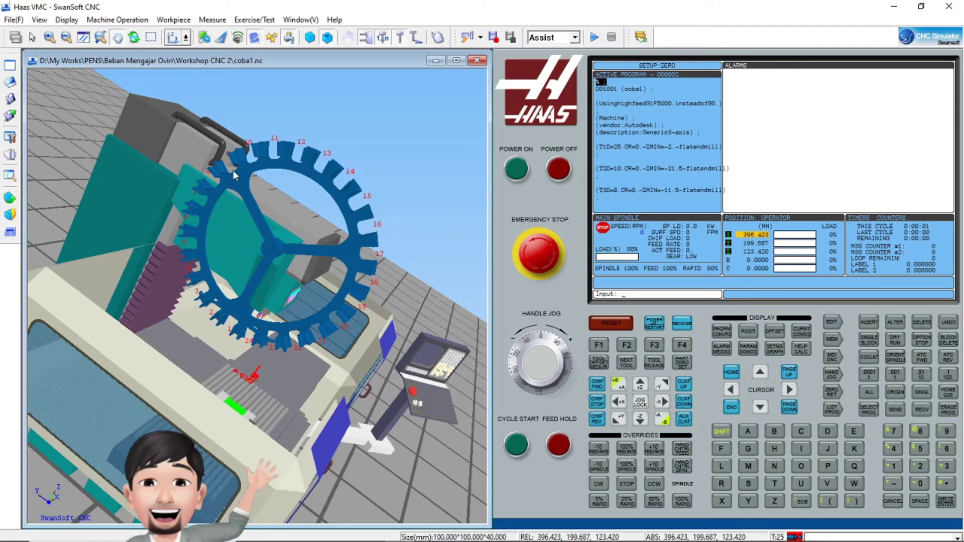
Reopen Tools Management and add the 10 mm flat tool 001 to magazine station 1.
left_click(9, 155)
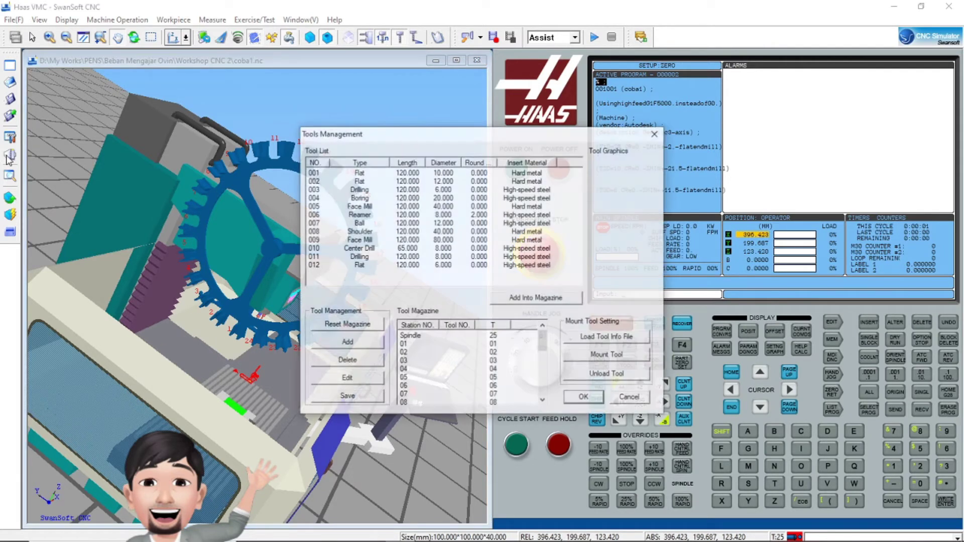
left_click_drag(414, 113, 478, 121)
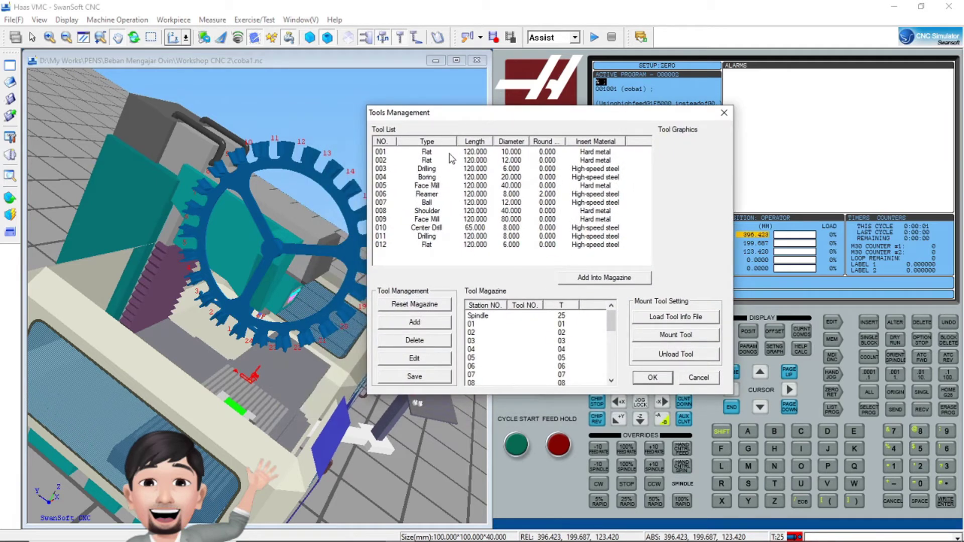
left_click(518, 202)
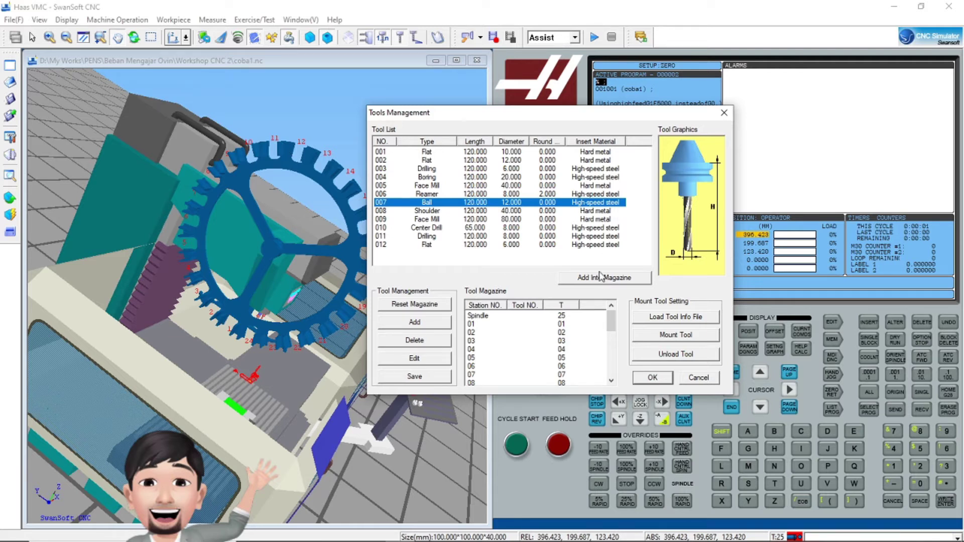
left_click(427, 152)
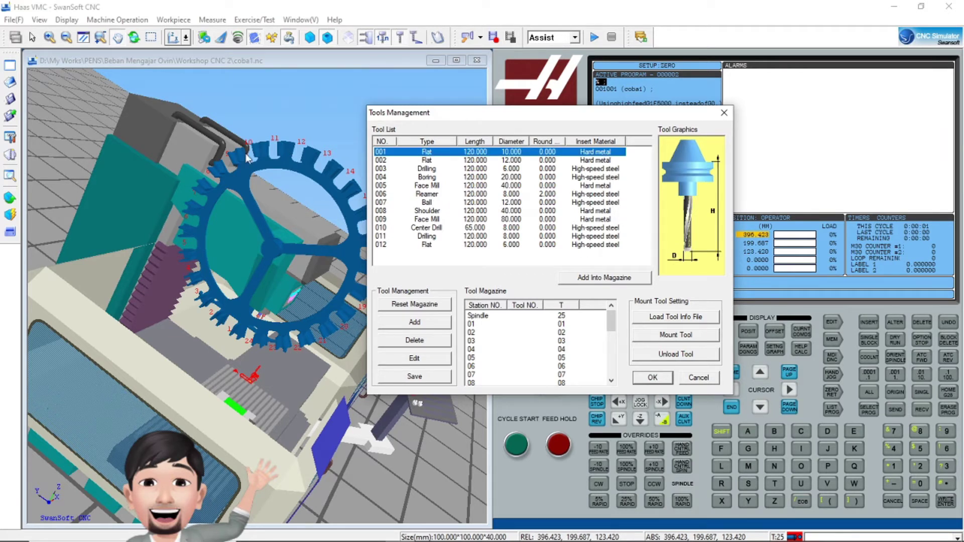
left_click(604, 283)
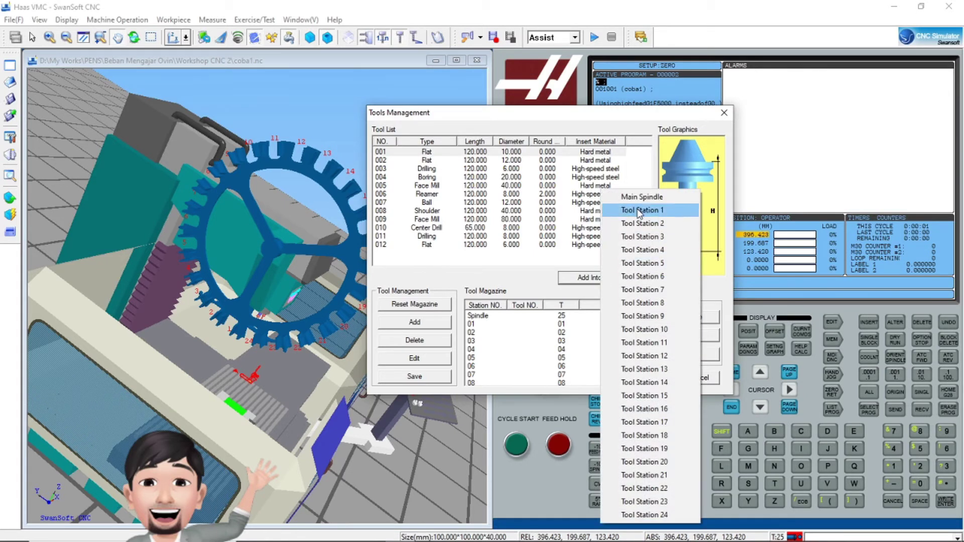
left_click(639, 211)
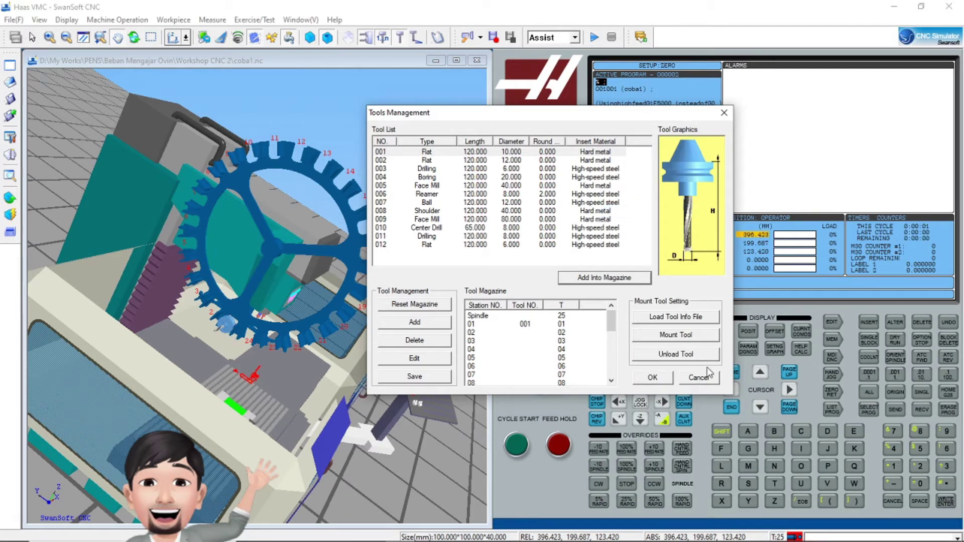
Add the 40 mm face mill 005 to magazine station 5.
left_click(436, 186)
left_click(613, 281)
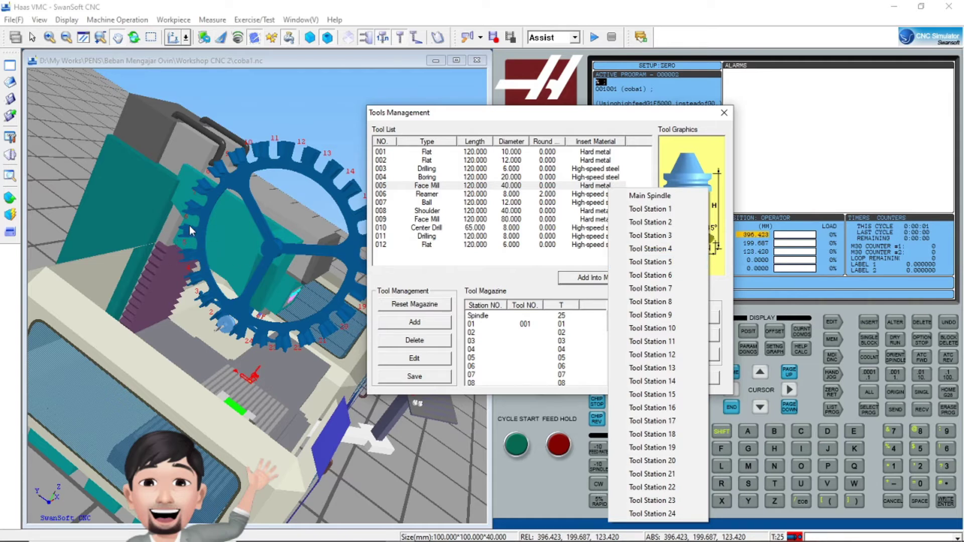
left_click(650, 262)
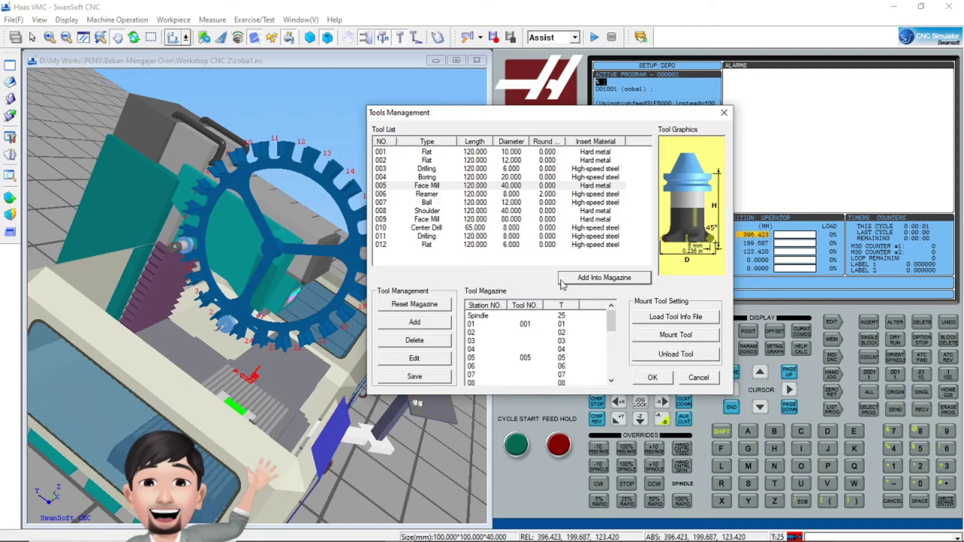
left_click(593, 284)
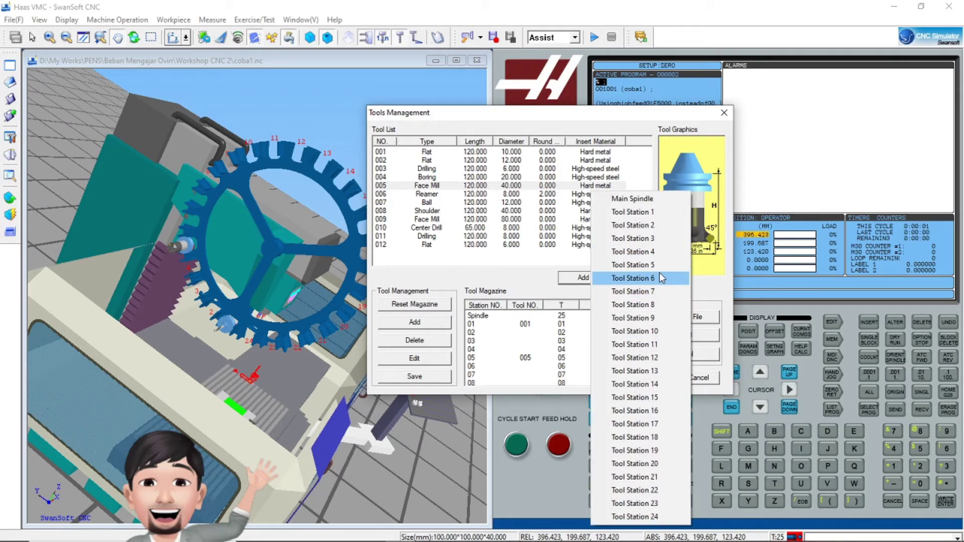
left_click(505, 282)
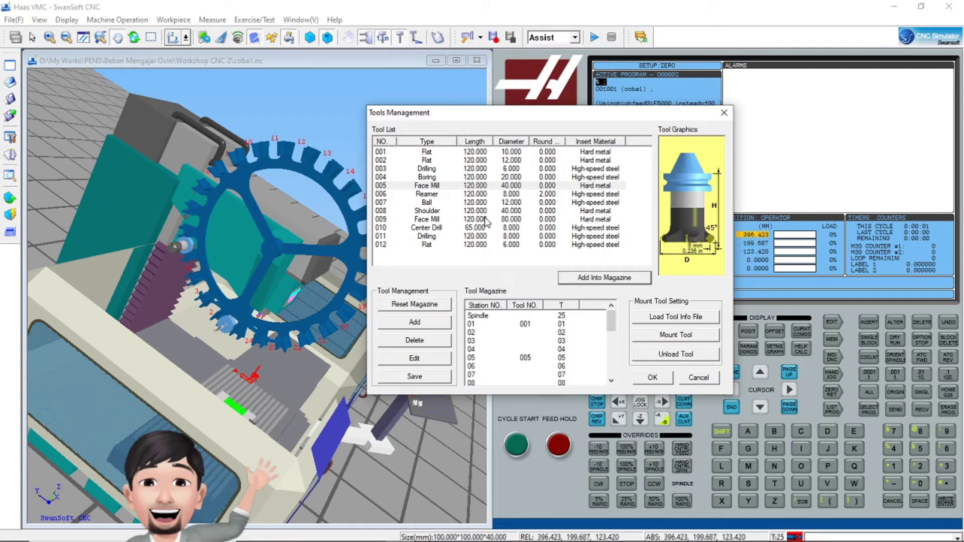
Place the 12 mm ball tool 007 directly into magazine station 7 from the tool list.
left_click(427, 203)
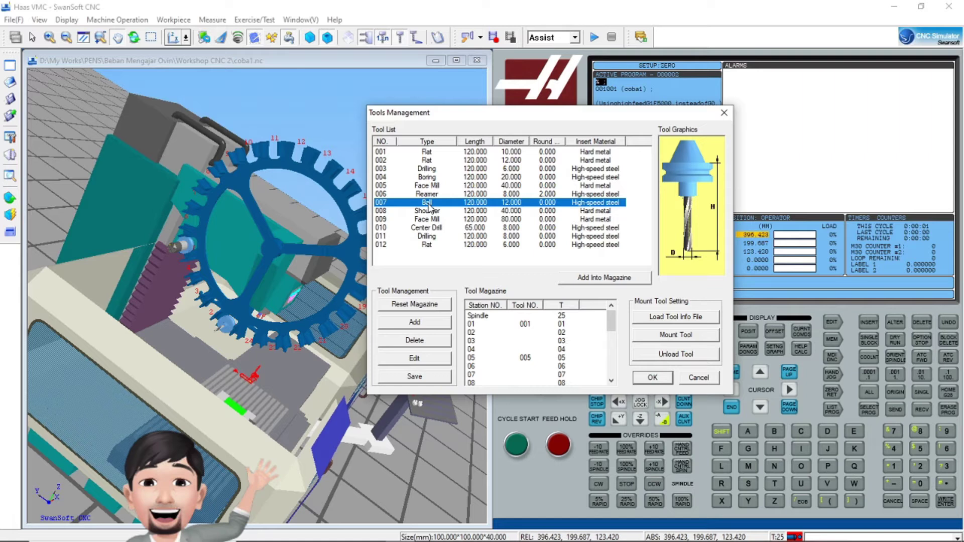
left_click_drag(427, 206, 511, 378)
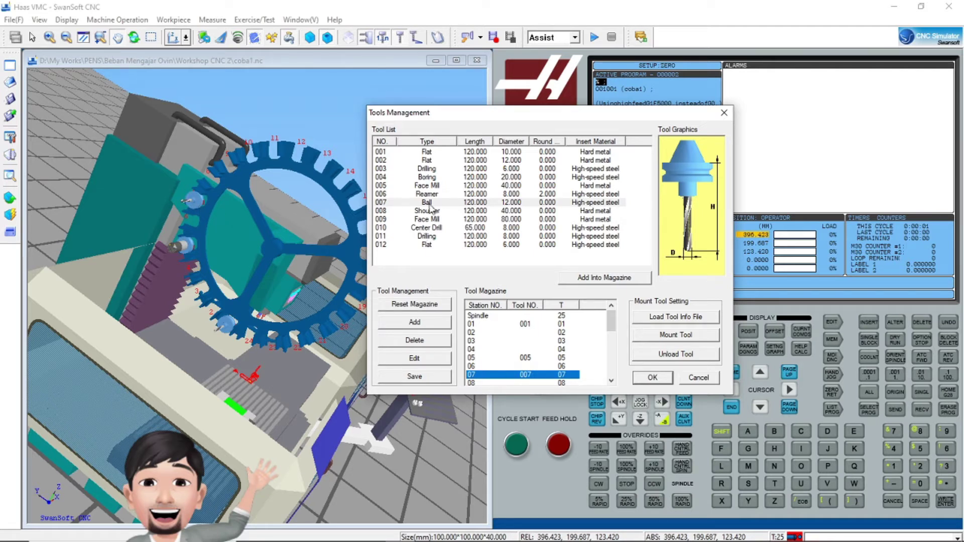
left_click(602, 281)
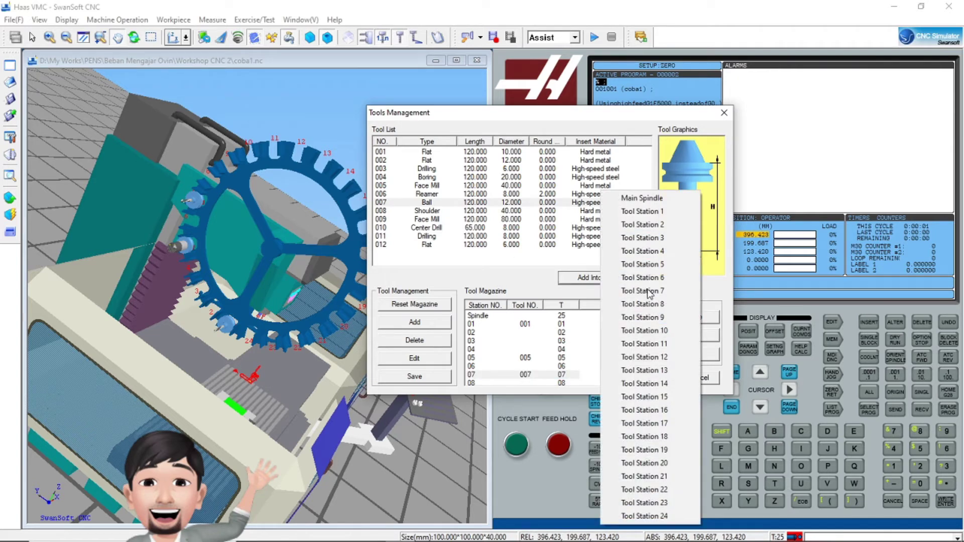
left_click(552, 308)
Place the 80 mm face mill 009 in magazine station 3 and unload it again.
left_click_drag(431, 220, 521, 342)
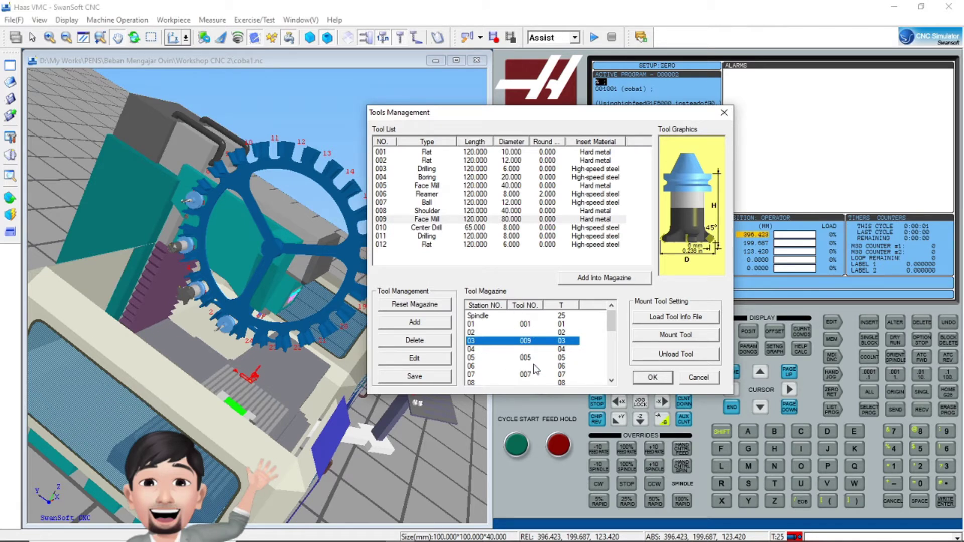
left_click(668, 355)
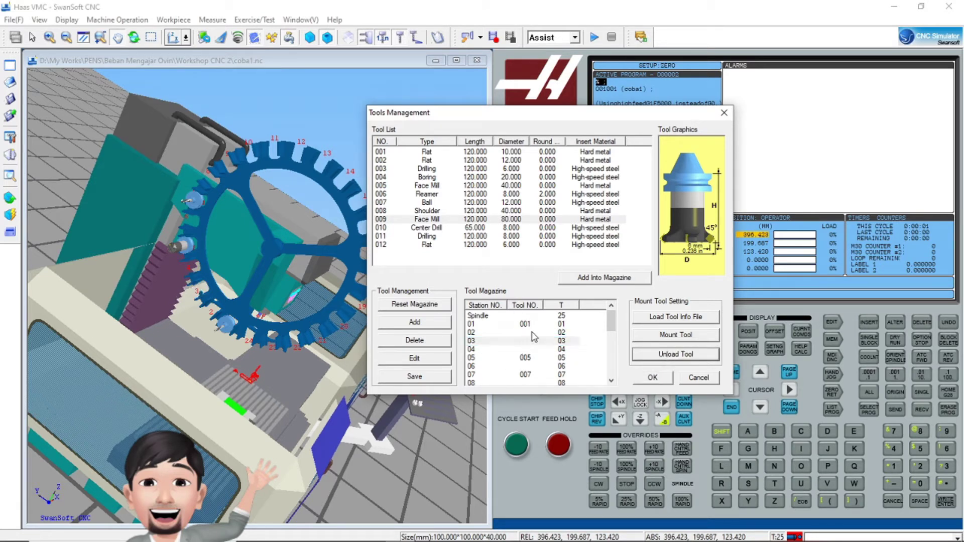
Unload the tools from magazine stations 1, 5 and 7 and close Tools Management.
left_click(668, 357)
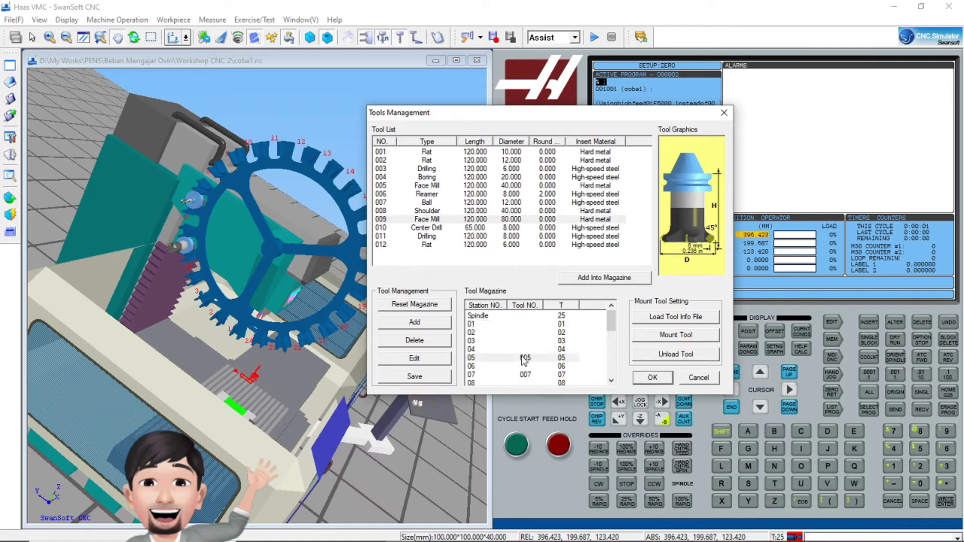
left_click(667, 358)
left_click(523, 376)
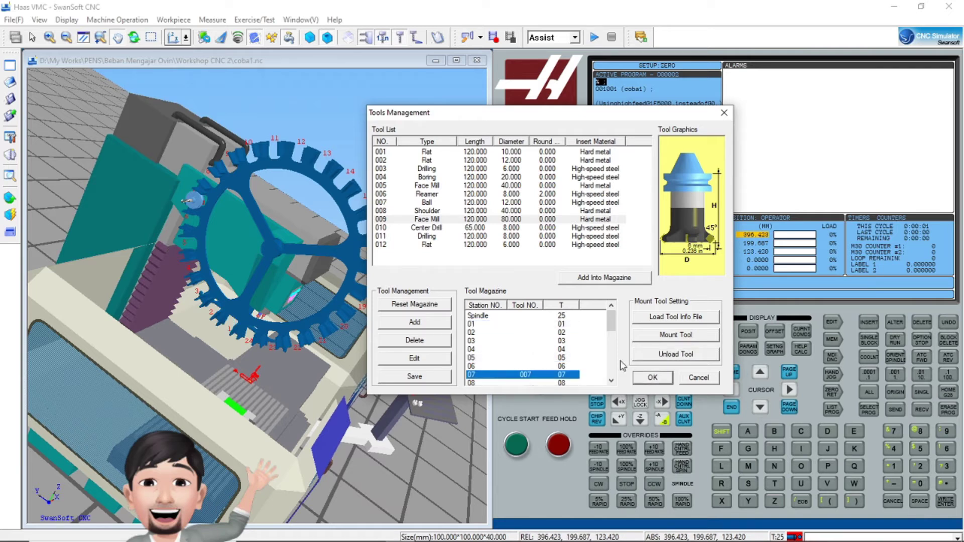
left_click(673, 357)
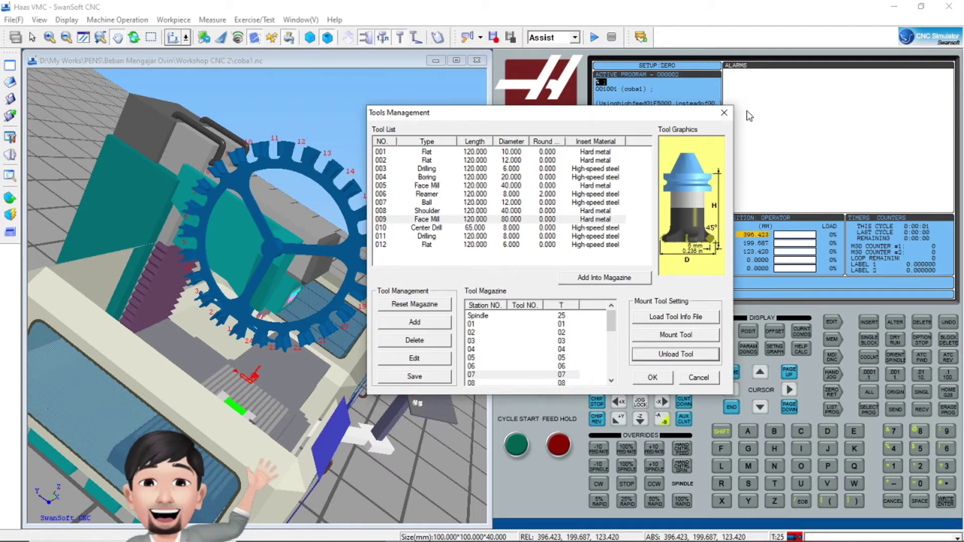
left_click(724, 113)
Reopen Tools Management and place the 40 mm face mill 005 directly into magazine station 5 from the tool list.
middle_click_drag(319, 288, 215, 147)
middle_click_drag(246, 294, 293, 363)
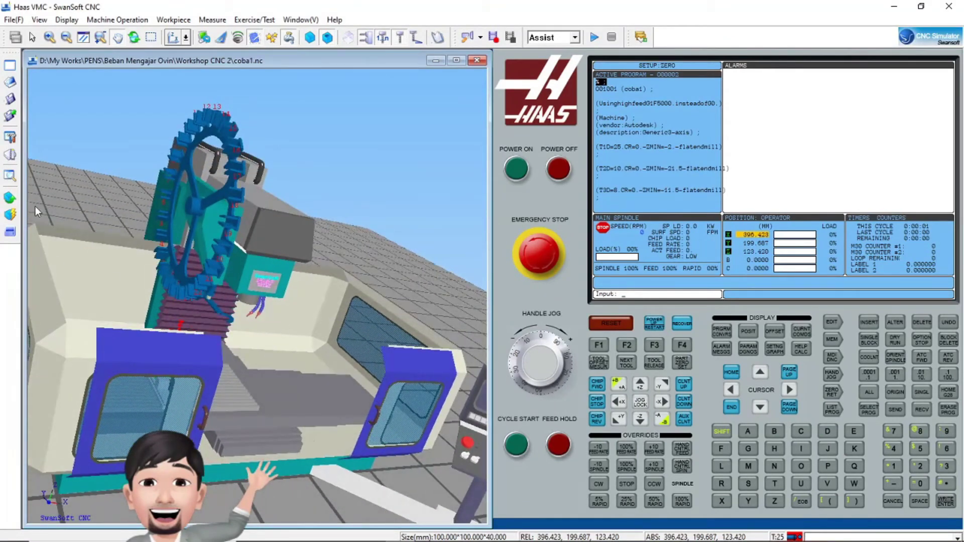
left_click(10, 155)
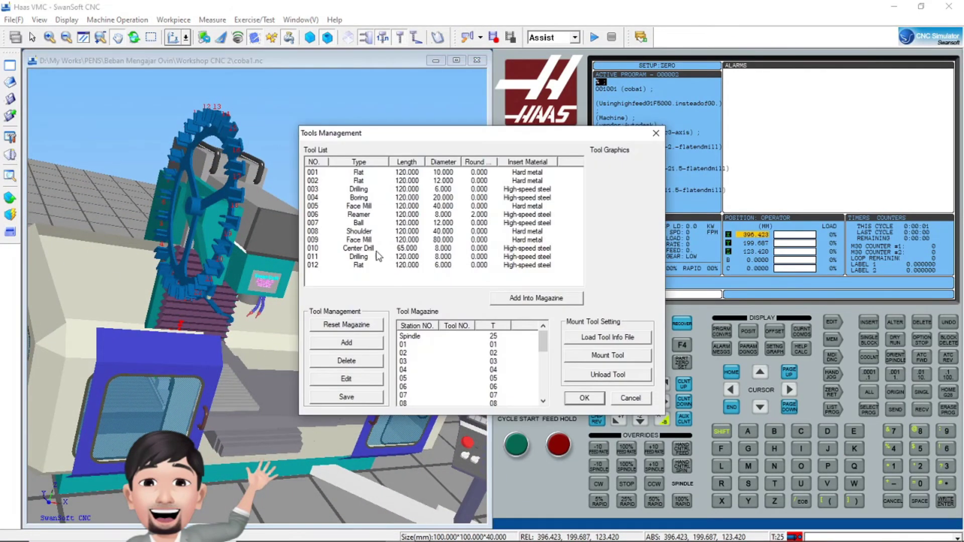
left_click(395, 207)
left_click_drag(485, 286, 449, 380)
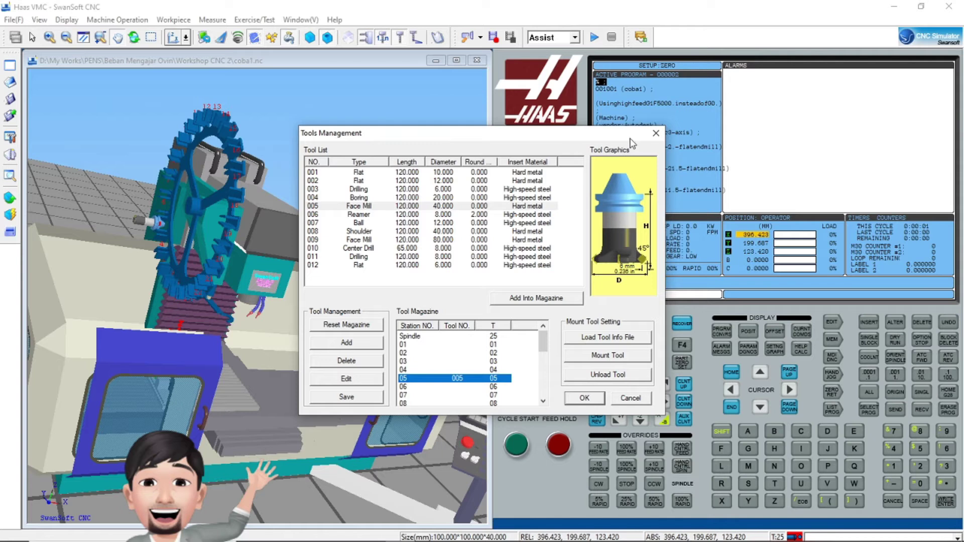
left_click(656, 134)
Examine the loaded face mill in the tool carousel, the tool changer arm and the empty spindle.
left_click_drag(373, 270, 326, 211)
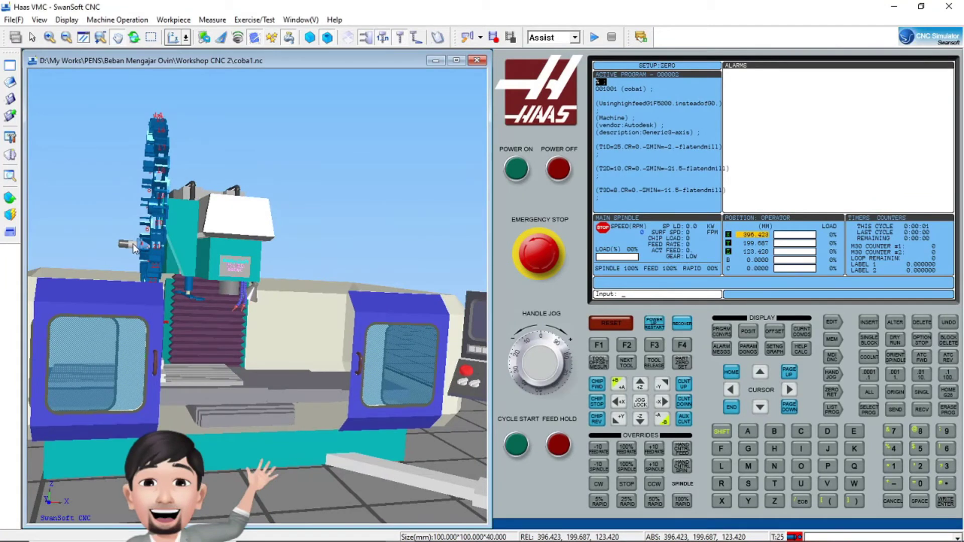
left_click_drag(164, 273, 128, 252)
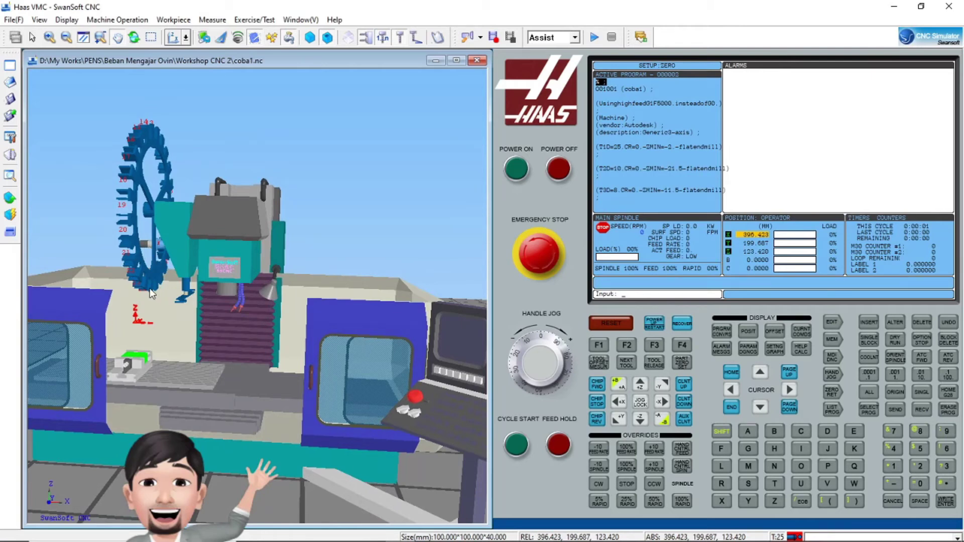
scroll(173, 300, "up", 5)
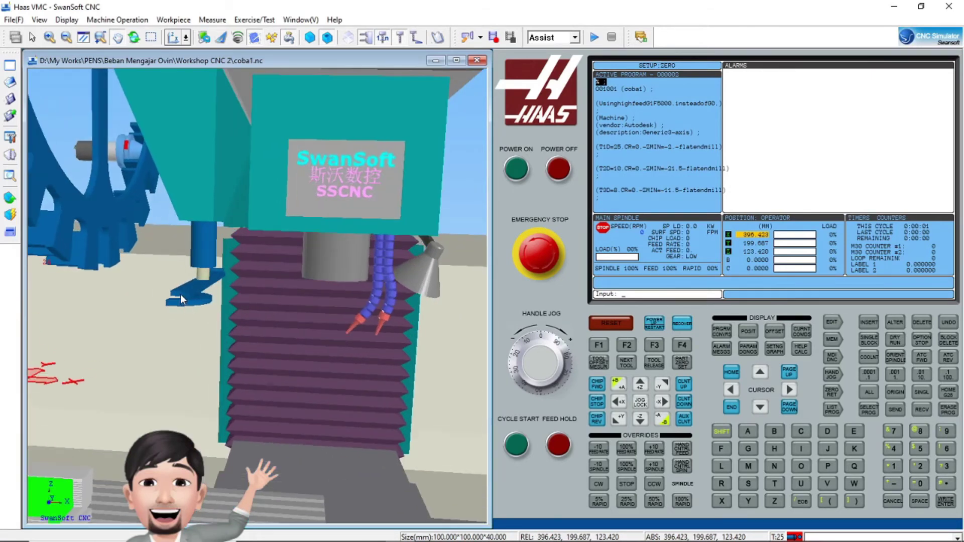
scroll(202, 348, "up", 2)
left_click_drag(202, 348, 170, 397)
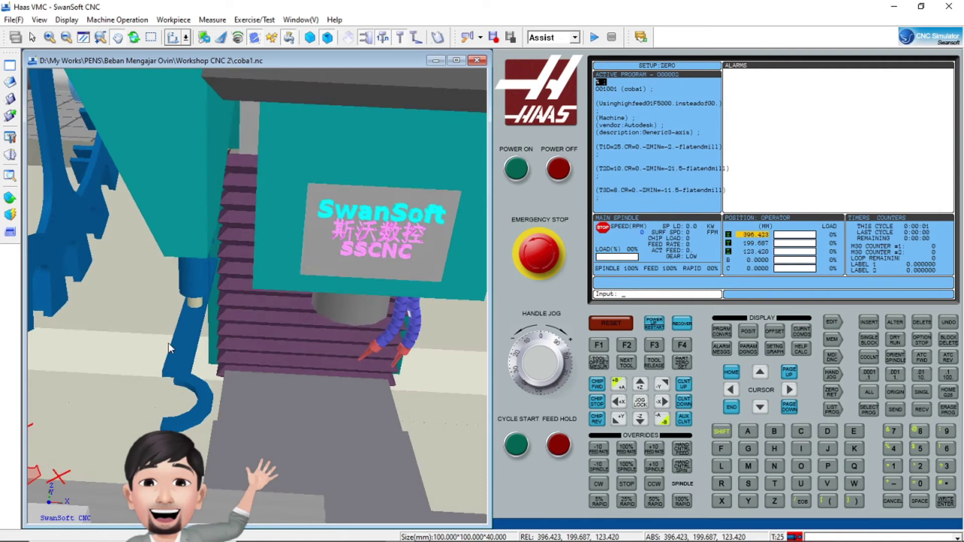
scroll(173, 330, "down", 3)
left_click_drag(173, 330, 193, 346)
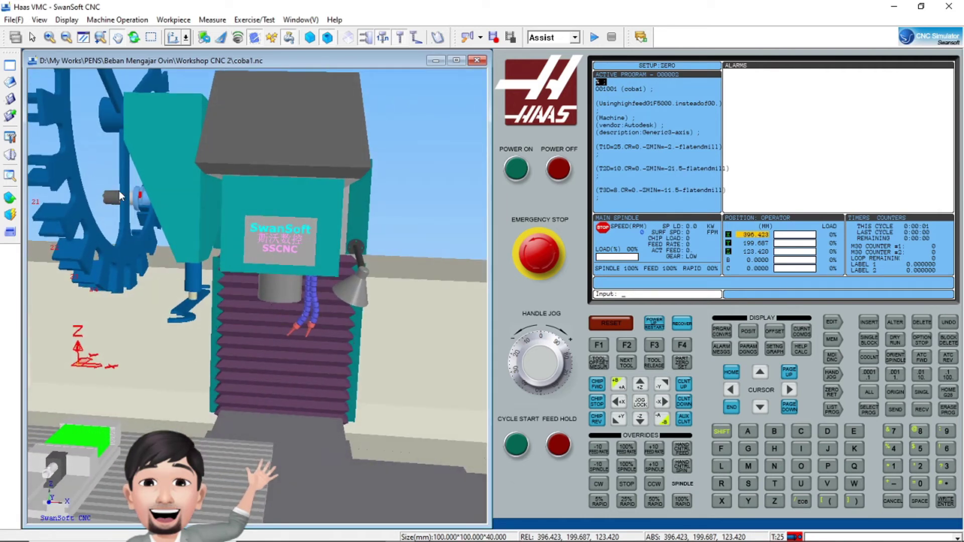
Mount tool 005 from magazine station 5 into the spindle through Tools Management.
left_click(10, 154)
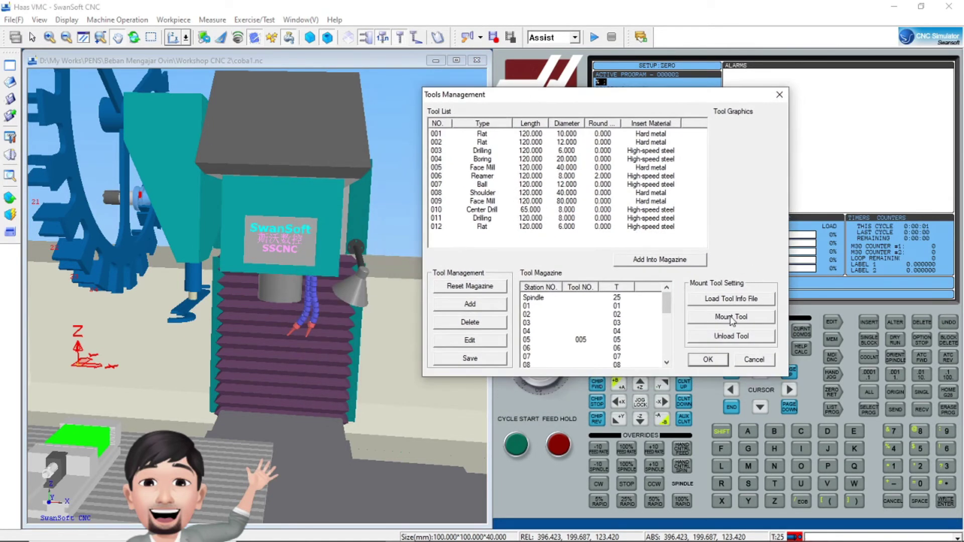
left_click(732, 319)
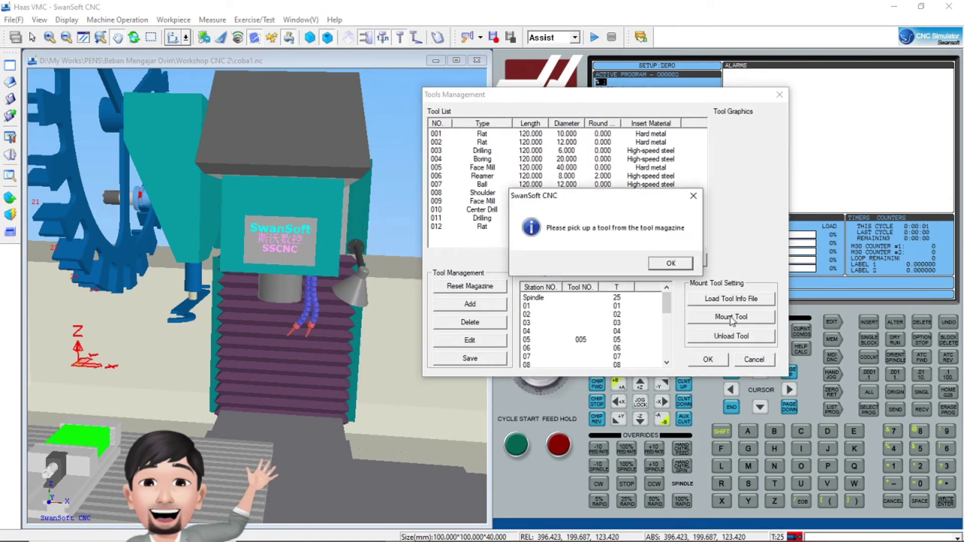
left_click(670, 261)
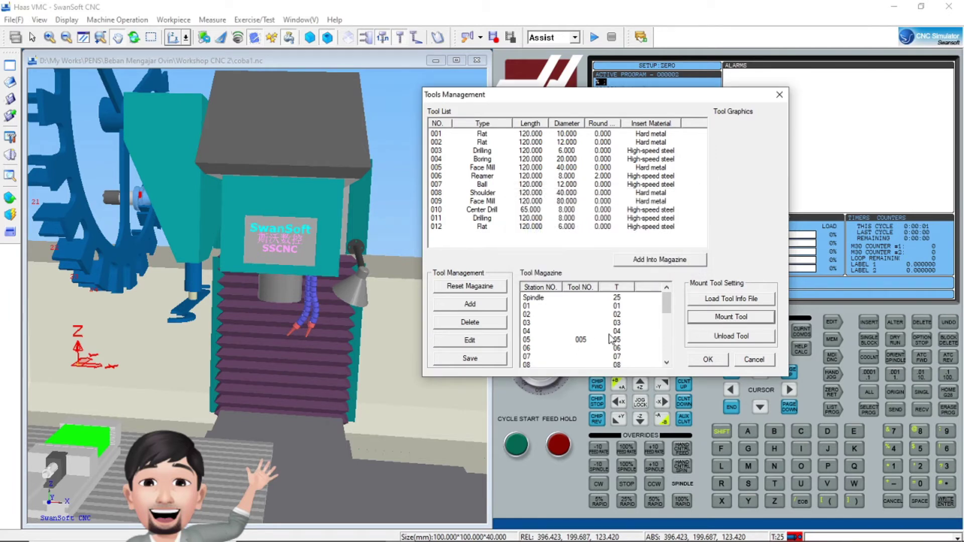
left_click(578, 340)
left_click(569, 351)
left_click(579, 342)
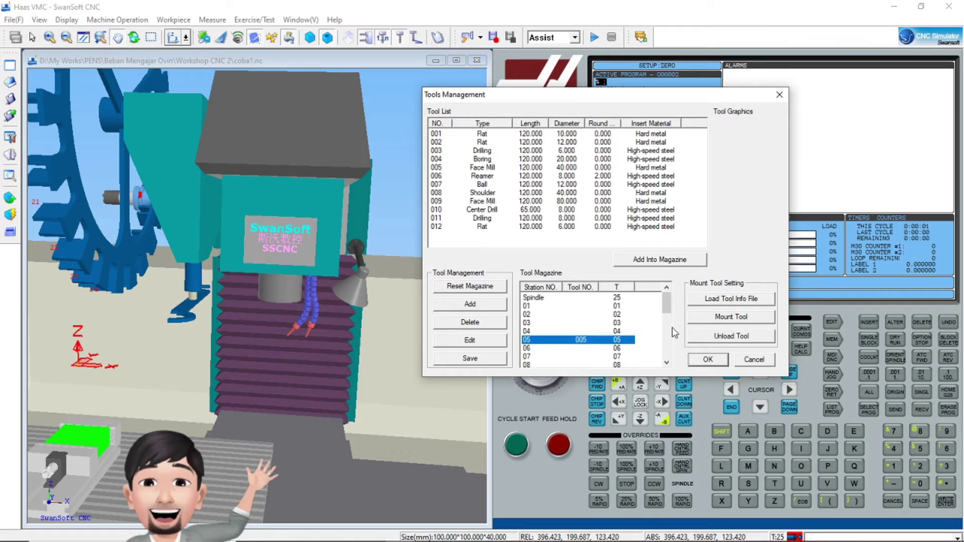
left_click(730, 317)
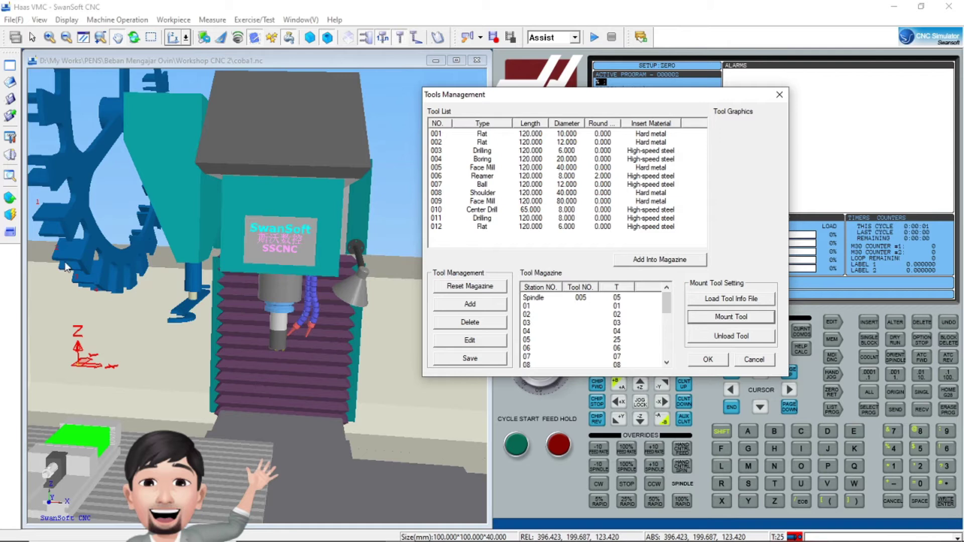
Return face mill 005 from the spindle to magazine station 5 by mounting the empty station.
left_click(558, 342)
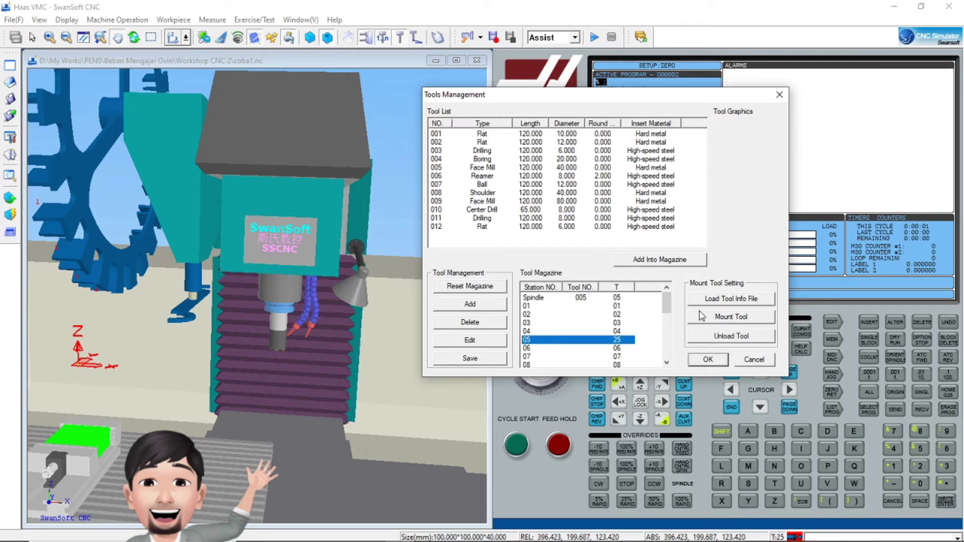
left_click(740, 320)
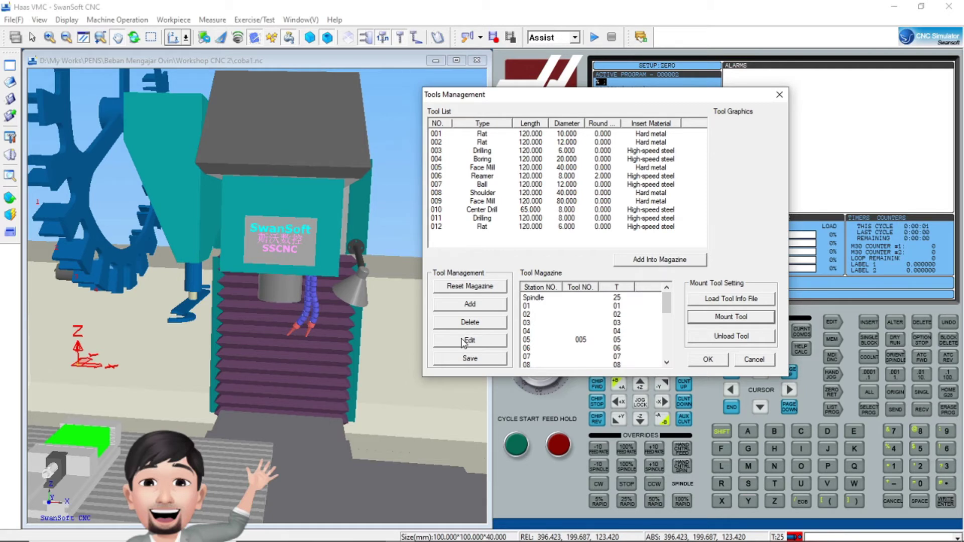
left_click(779, 96)
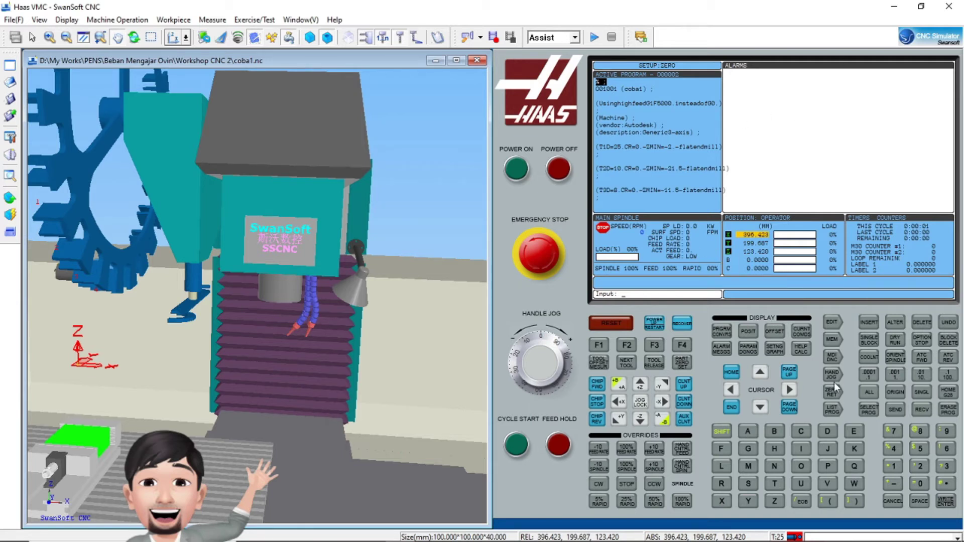
Switch the controller to MDI mode and check which magazine station holds tool 005.
left_click(832, 417)
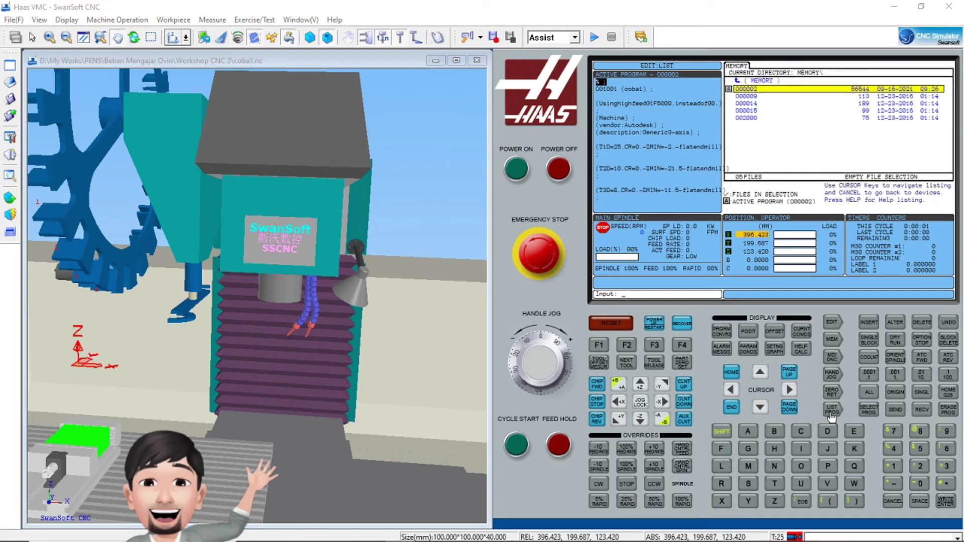
left_click(832, 358)
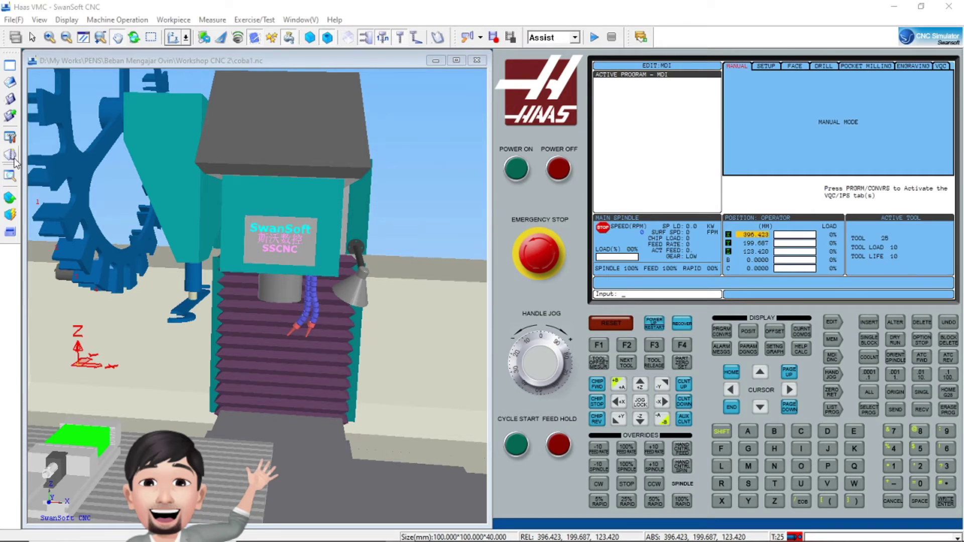
left_click(14, 158)
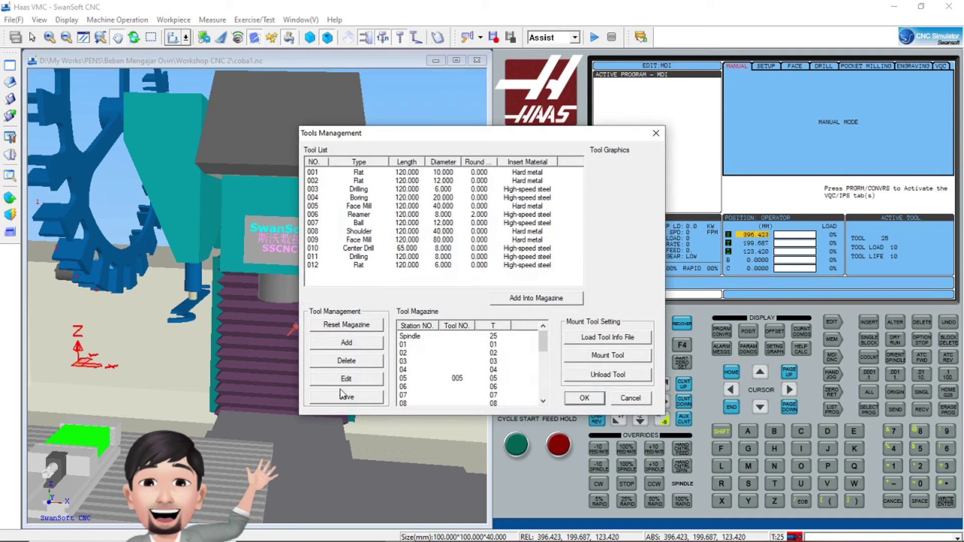
left_click(656, 133)
Enter the tool change command T5 M6 in MDI and run it to load the face mill into the spindle.
left_click(776, 485)
left_click(922, 450)
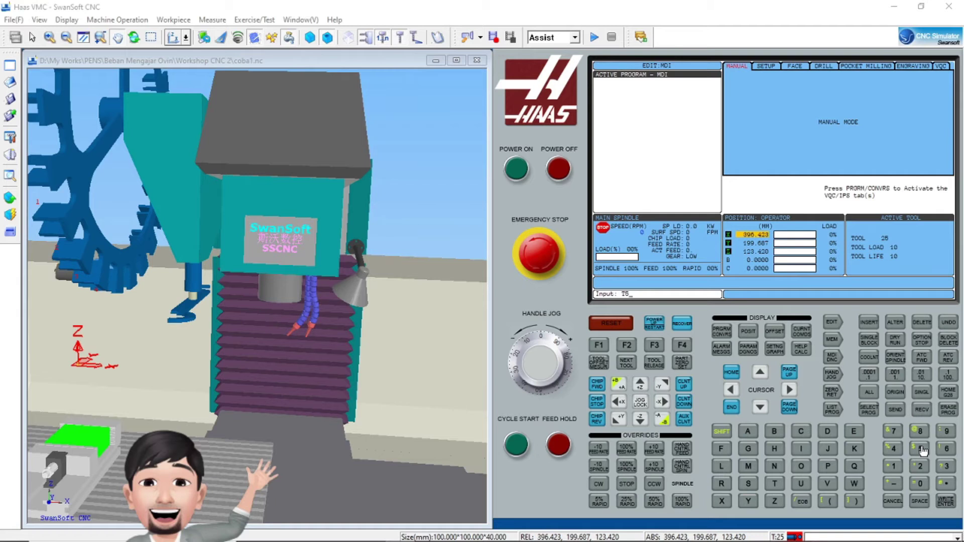
left_click(749, 466)
left_click(946, 449)
left_click(946, 503)
left_click(518, 446)
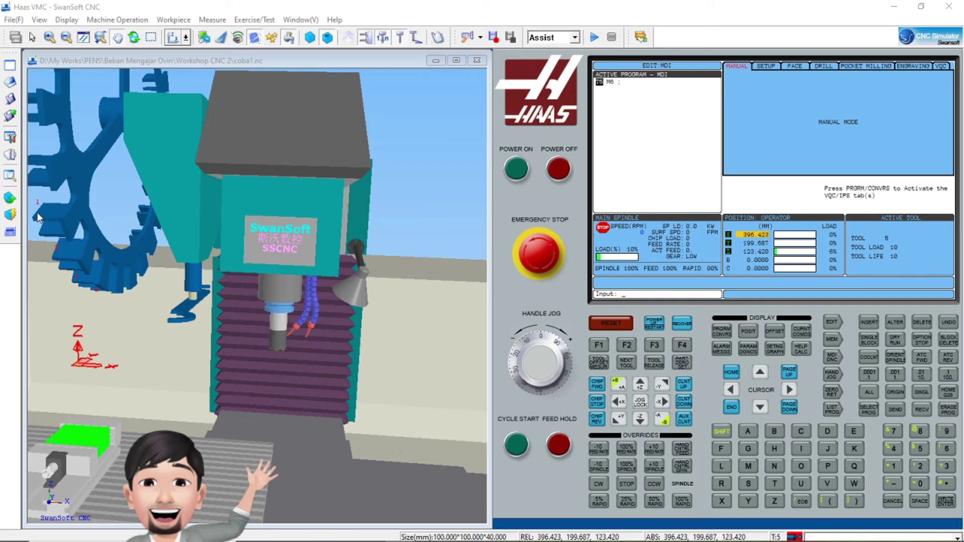
Review the spindle and station assignments in Tools Management.
left_click(11, 156)
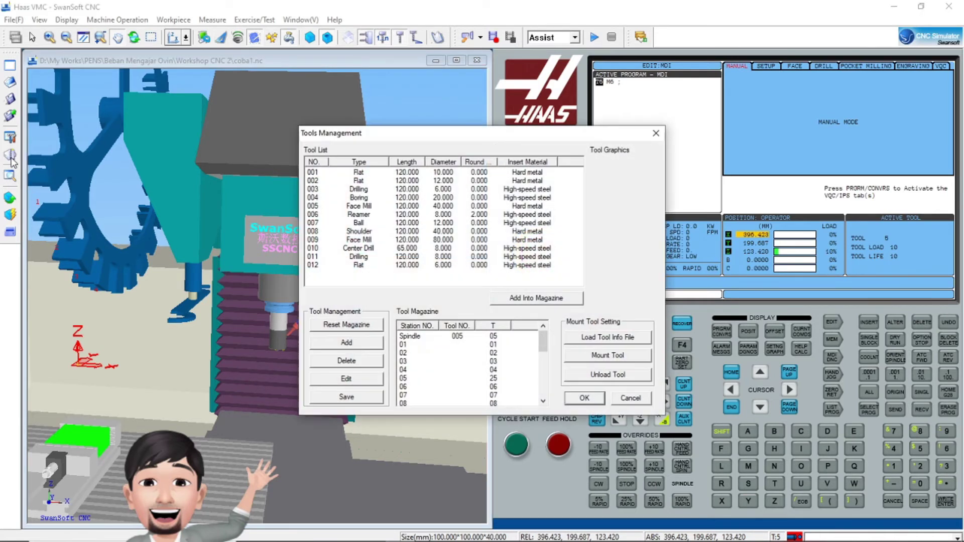
left_click_drag(321, 133, 313, 104)
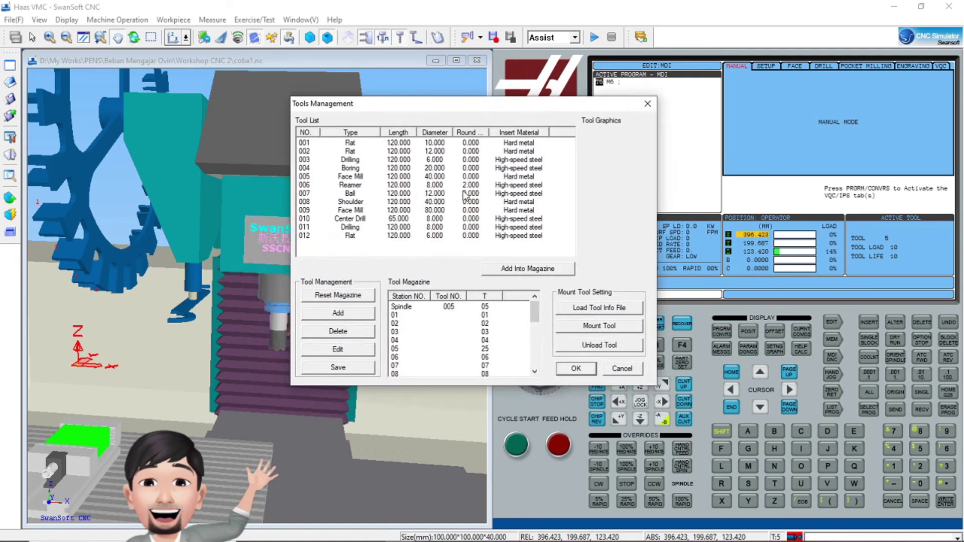
left_click(647, 104)
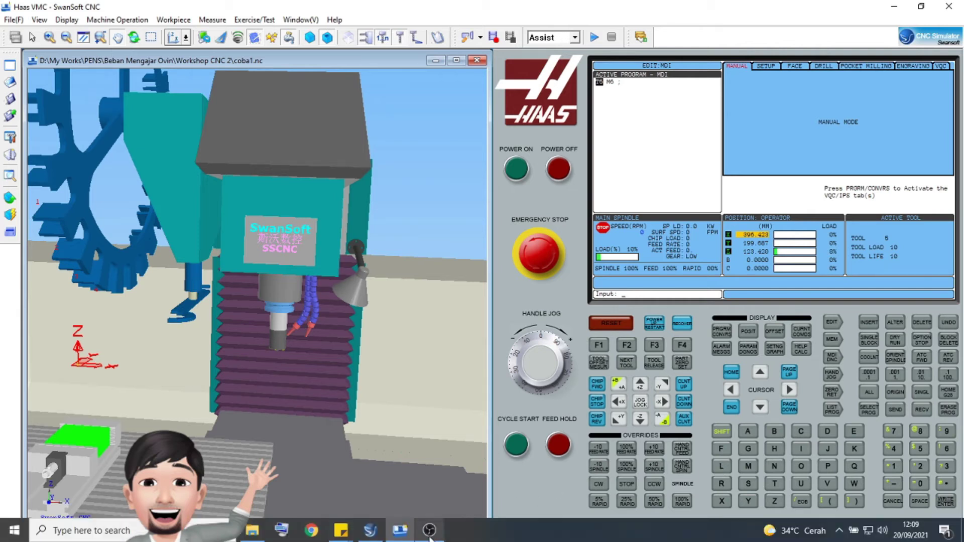
left_click(429, 537)
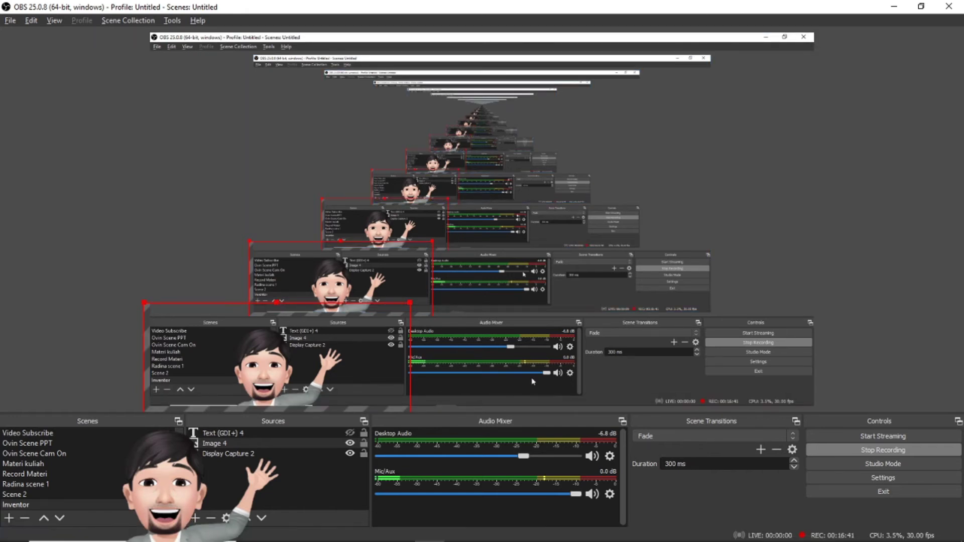
left_click(430, 531)
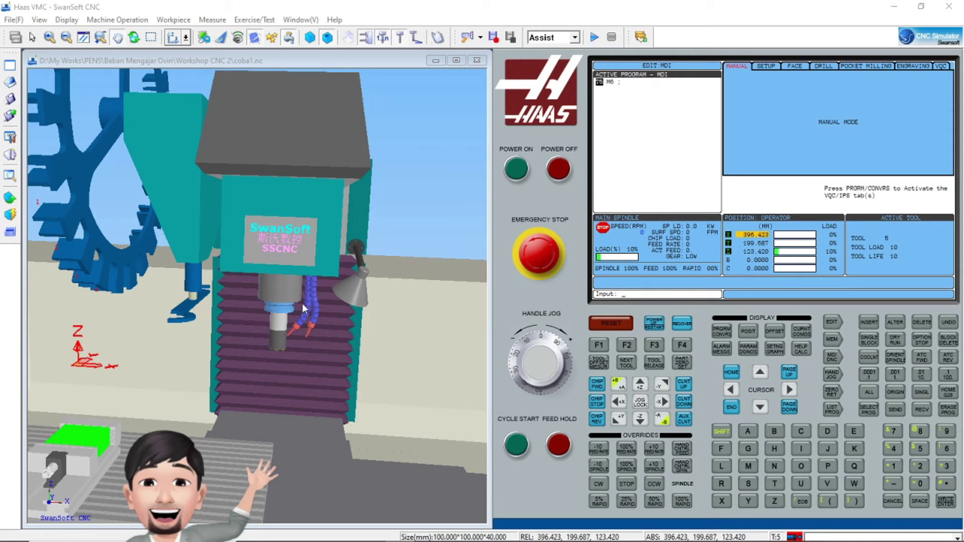
left_click(520, 451)
left_click(520, 449)
Alter the tool call in the MDI program to T1 and run the tool change.
left_click_drag(155, 259, 148, 255)
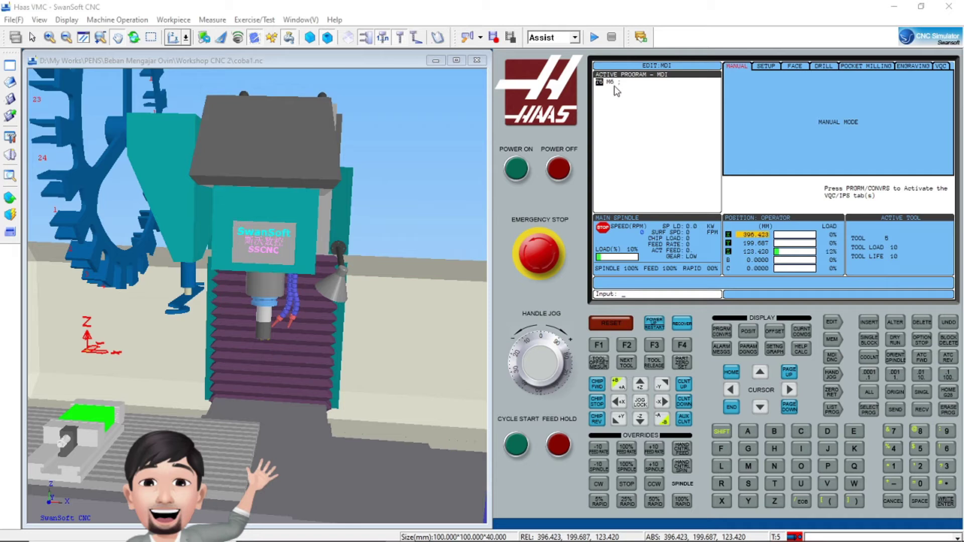
left_click(775, 484)
left_click(894, 466)
left_click(897, 326)
left_click(517, 447)
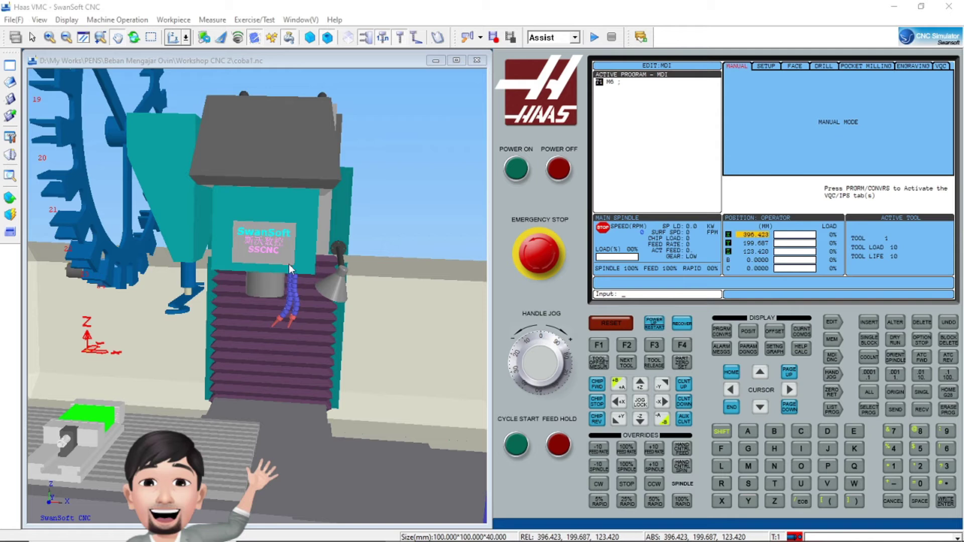
Unload face mill 005 from magazine station 1 in Tools Management and place it back in station 5.
left_click(10, 154)
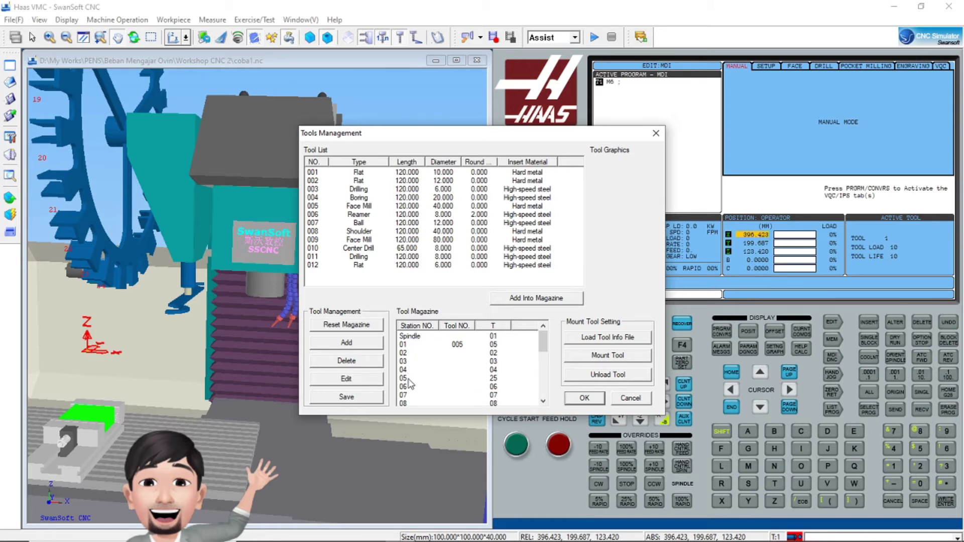
left_click(411, 379)
left_click(456, 347)
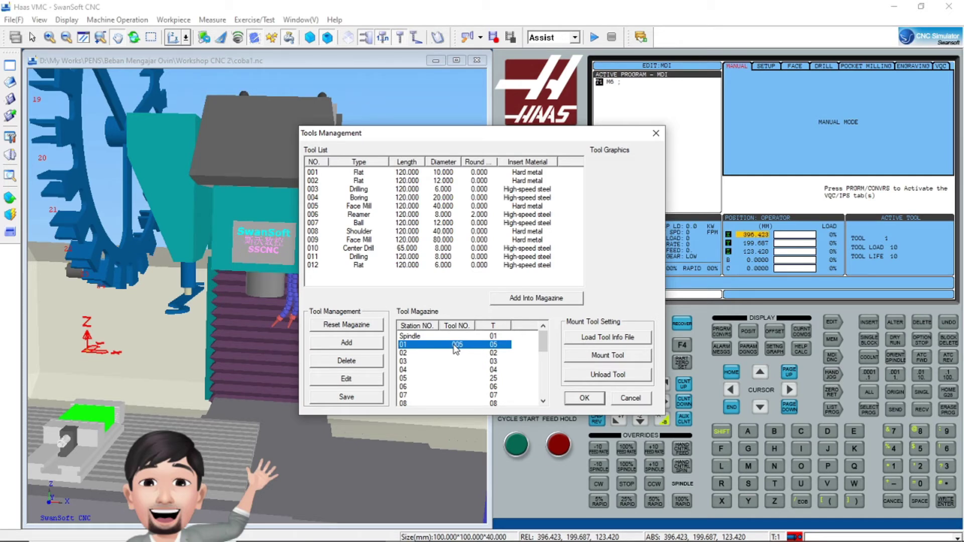
left_click(601, 377)
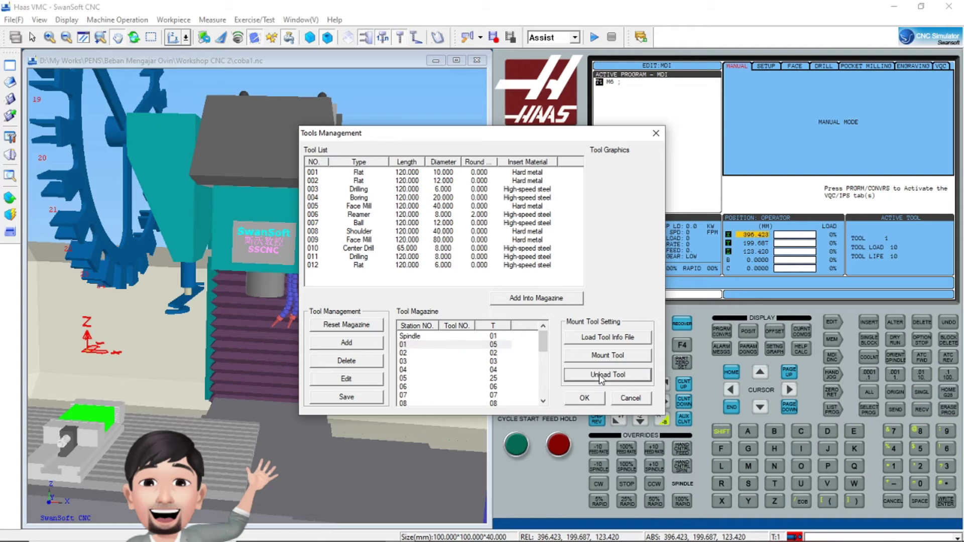
left_click_drag(363, 207, 442, 380)
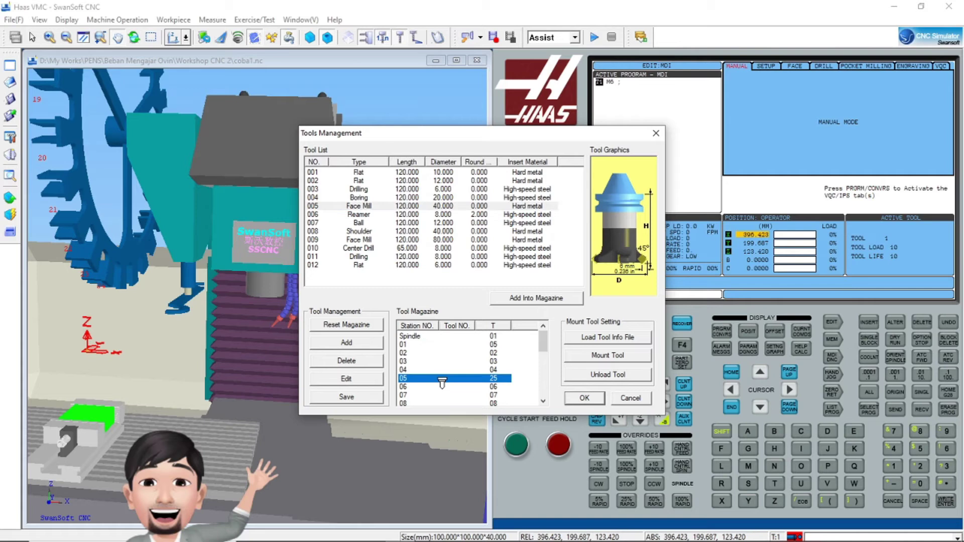
Confirm the tool magazine changes and hide the machine housing in the 3D view.
left_click(594, 402)
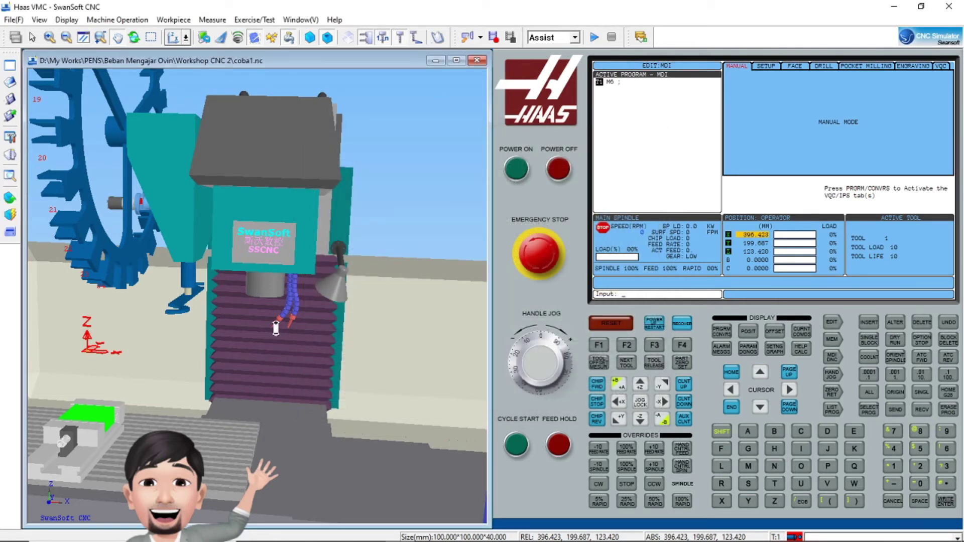
scroll(275, 327, "down", 2)
scroll(275, 328, "up", 2)
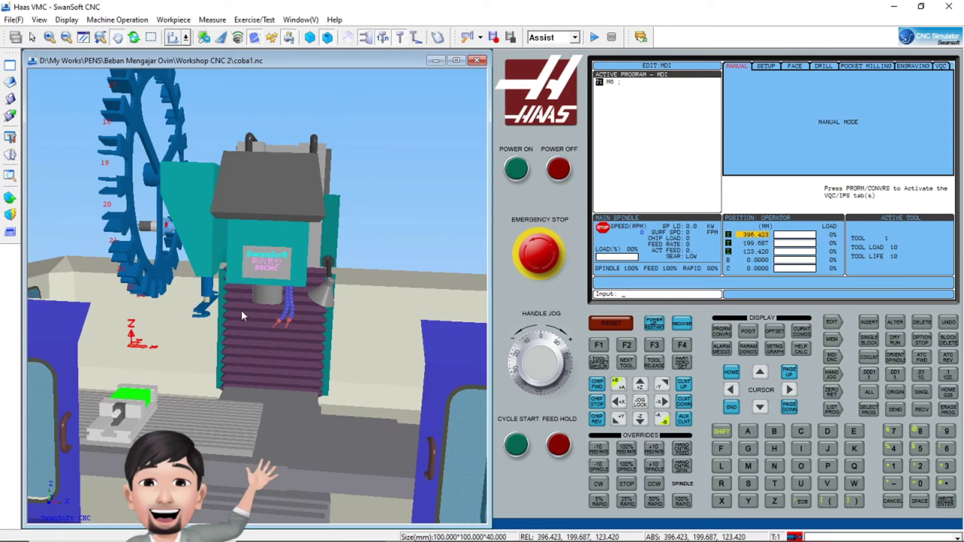
scroll(219, 324, "down", 3)
scroll(213, 319, "up", 2)
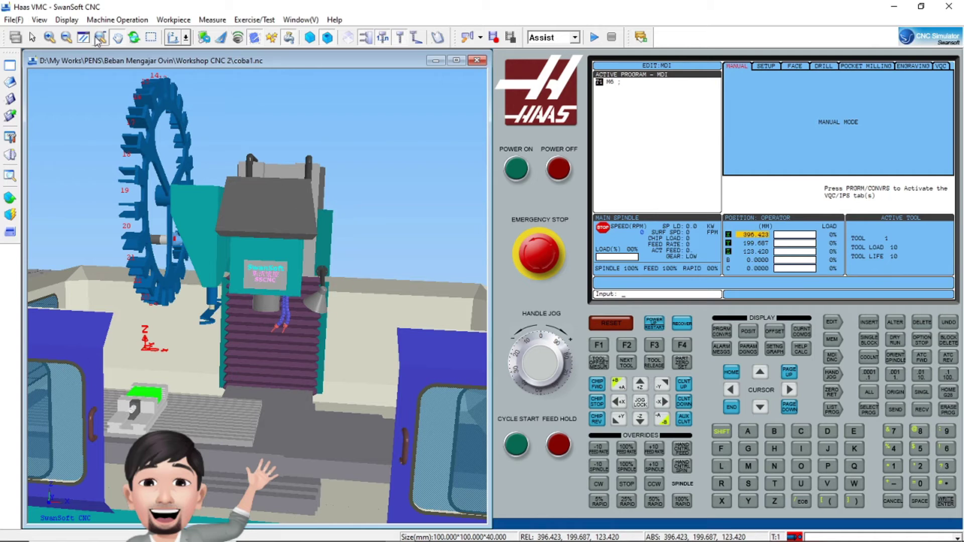
left_click(108, 21)
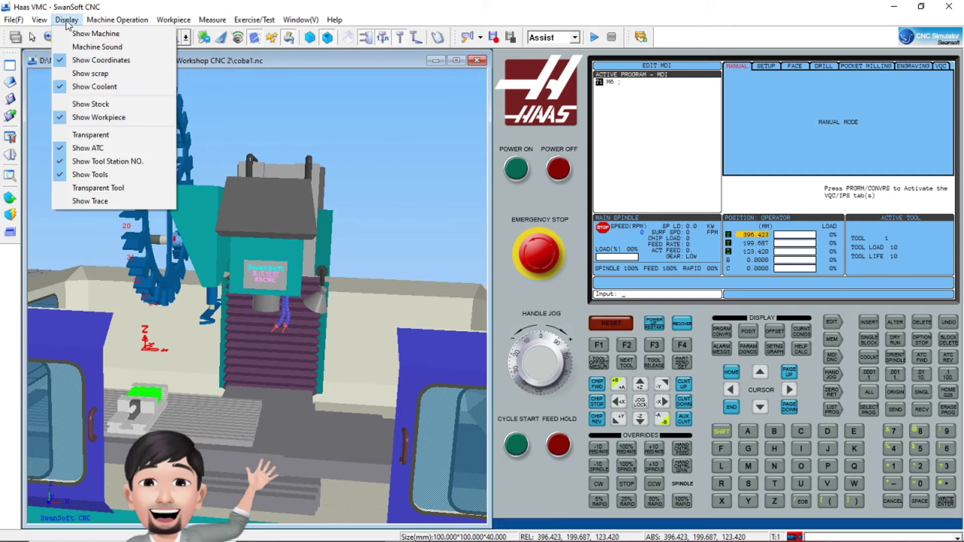
left_click(77, 33)
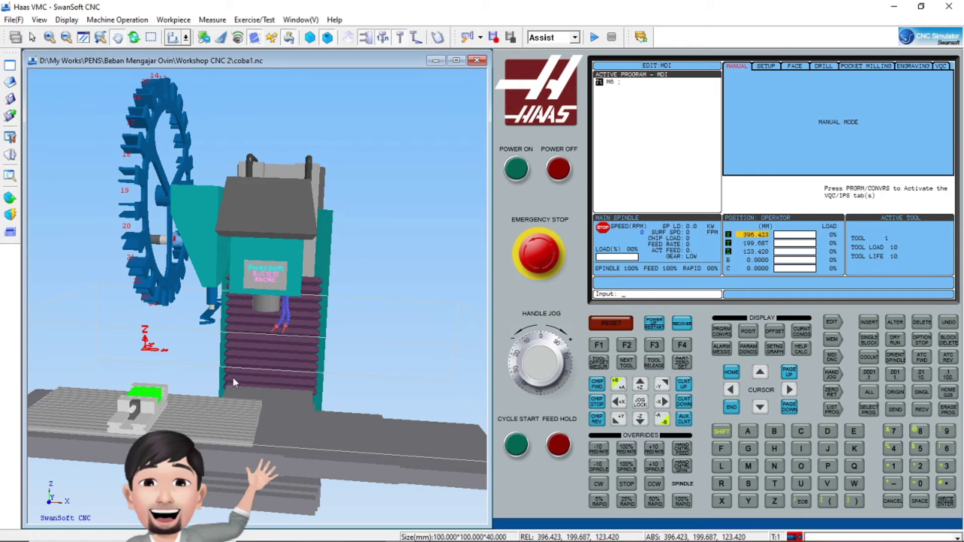
scroll(233, 378, "up", 1)
scroll(203, 379, "down", 3)
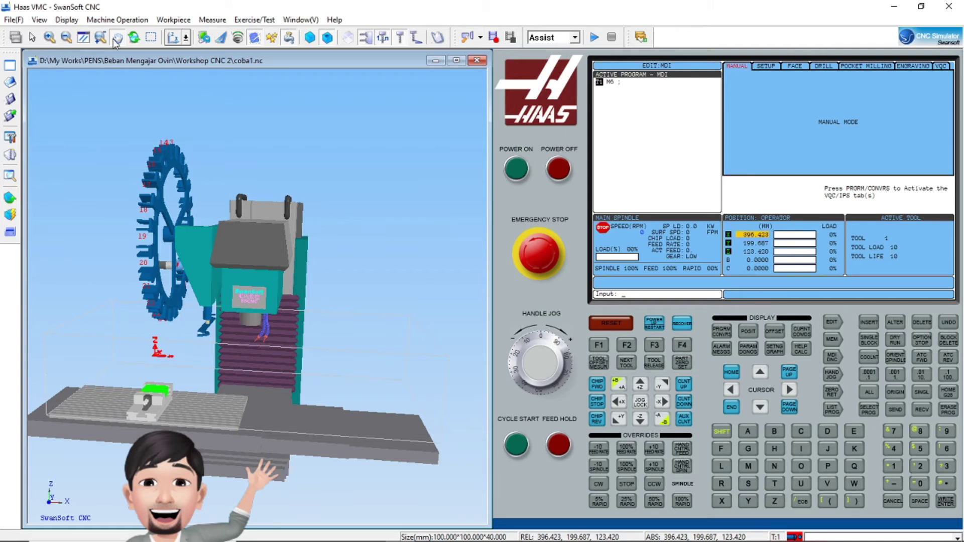
left_click(173, 20)
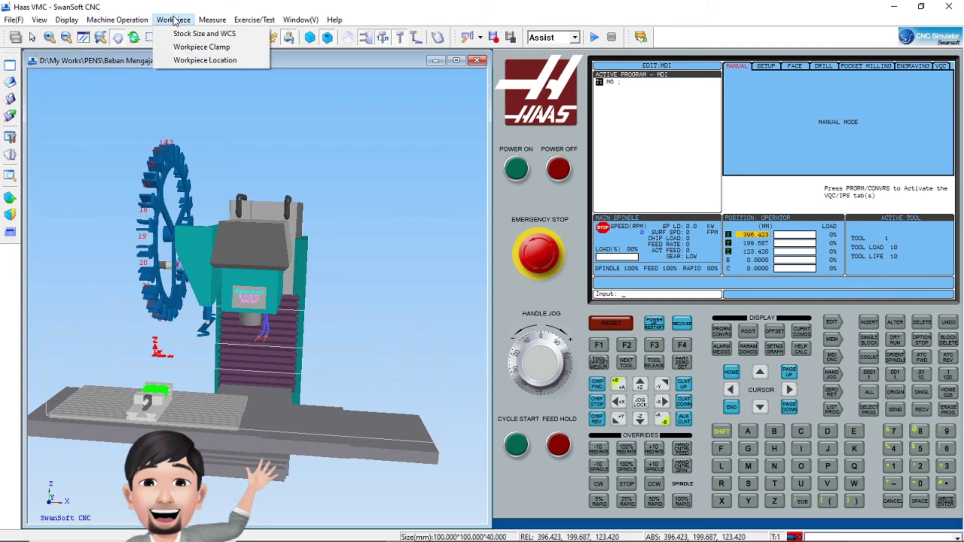
mouse_move(128, 23)
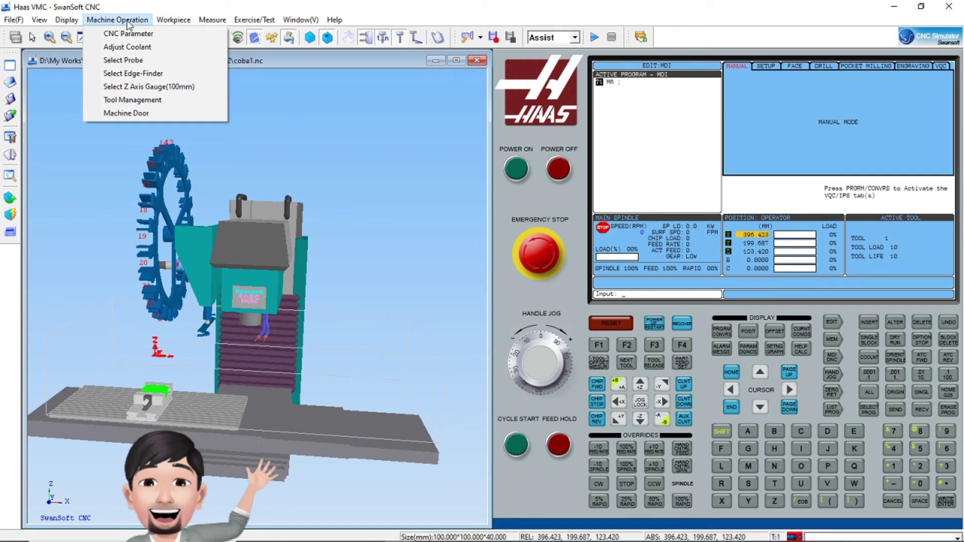
left_click(173, 20)
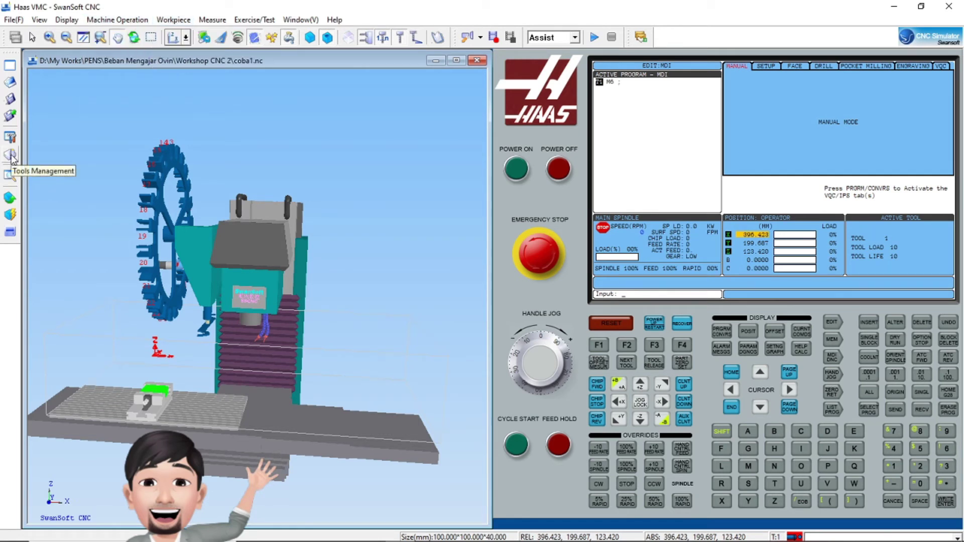
left_click(10, 200)
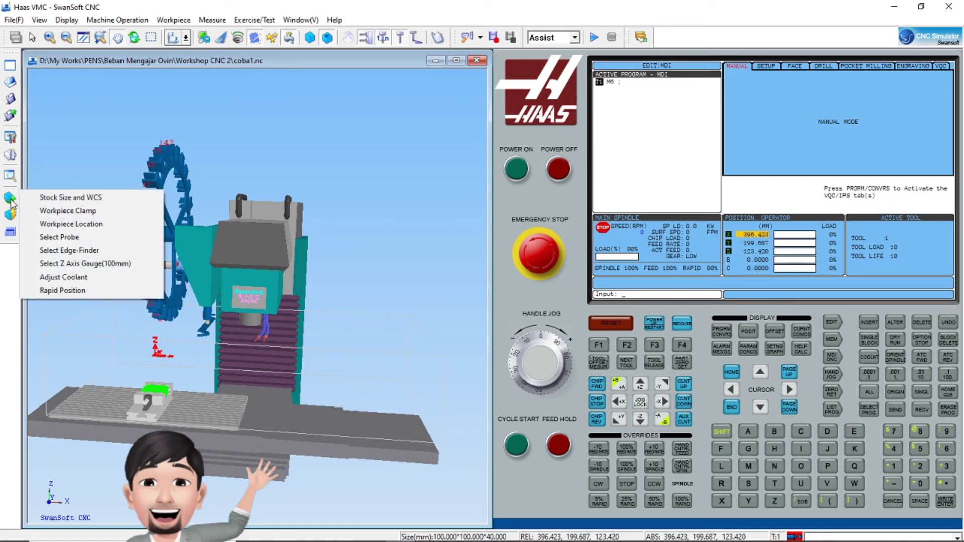
left_click_drag(198, 84, 194, 74)
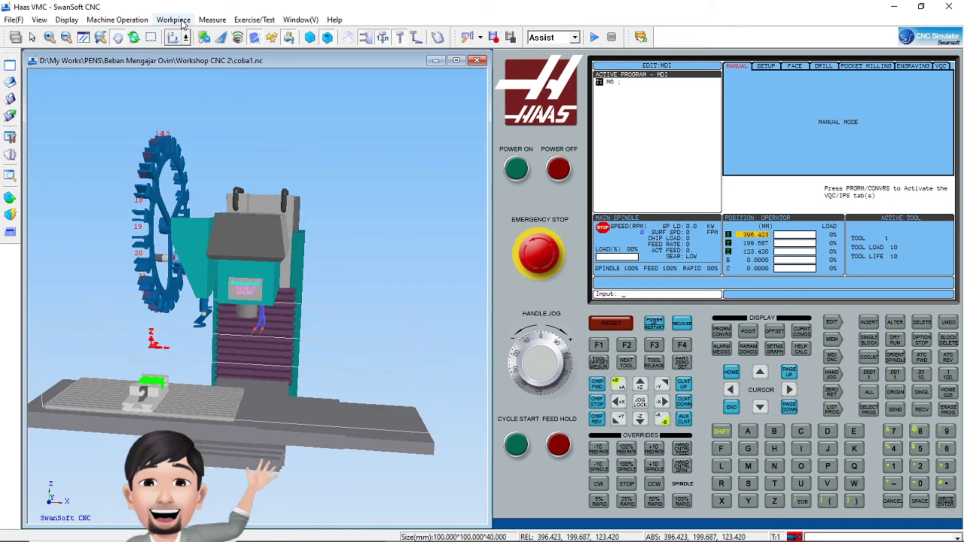
left_click(173, 20)
left_click(69, 154)
Place the 100 mm Z axis gauge on the workpiece and unload it again.
left_click(10, 200)
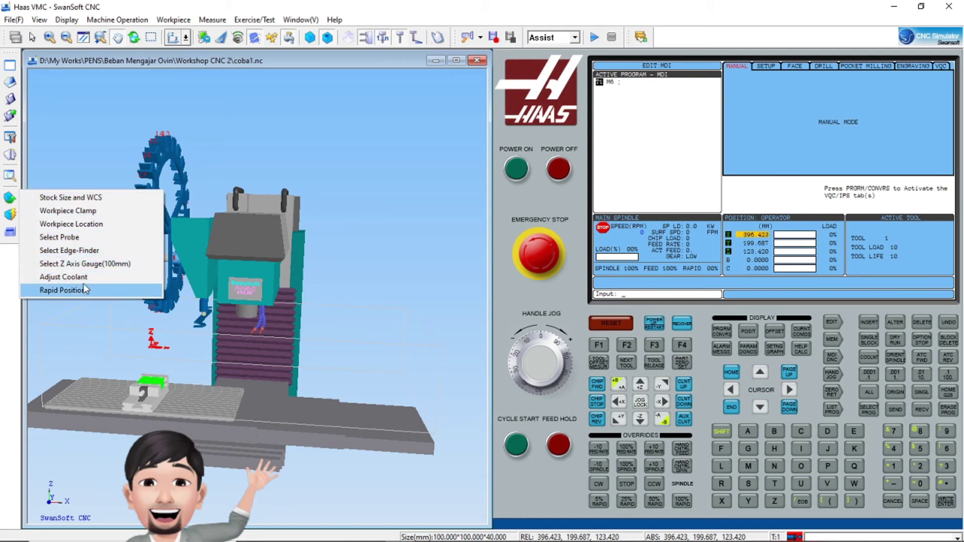
left_click(92, 265)
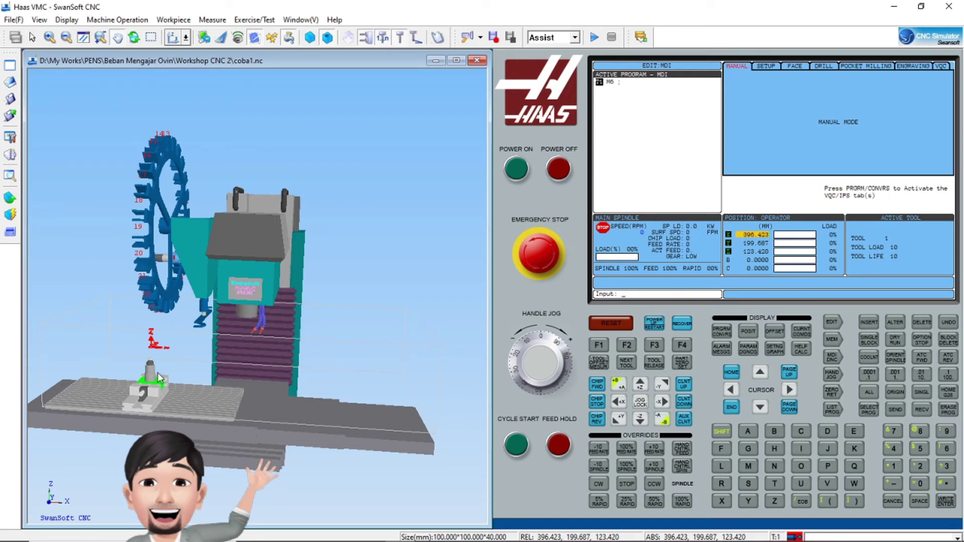
left_click(117, 20)
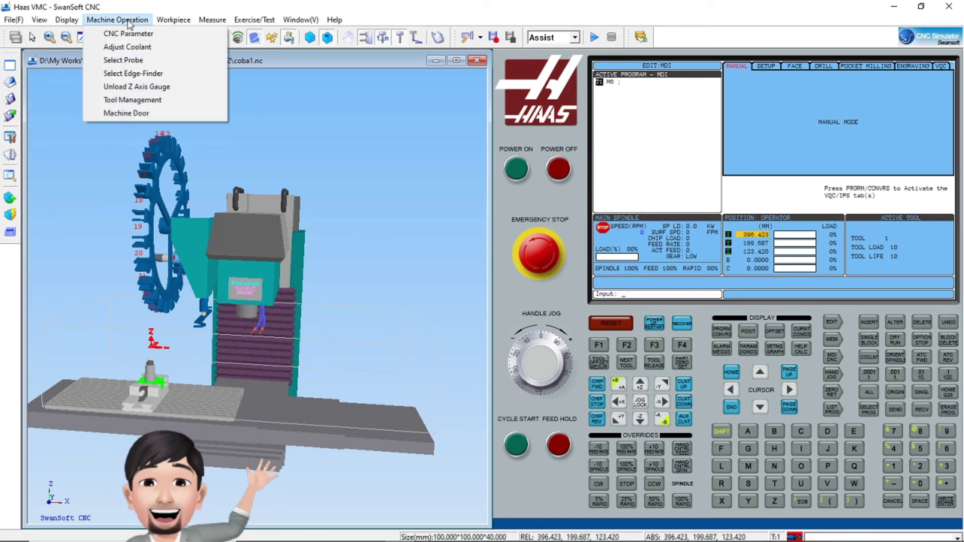
left_click(144, 87)
Open the stock size and WCS settings and size the box workpiece to 200 by 200 with a height of 50.
left_click(9, 198)
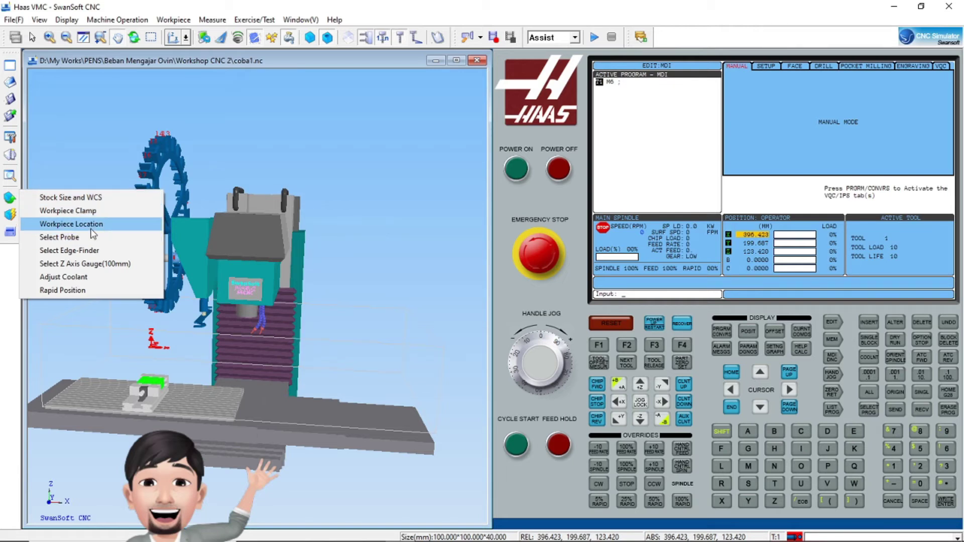
left_click(101, 202)
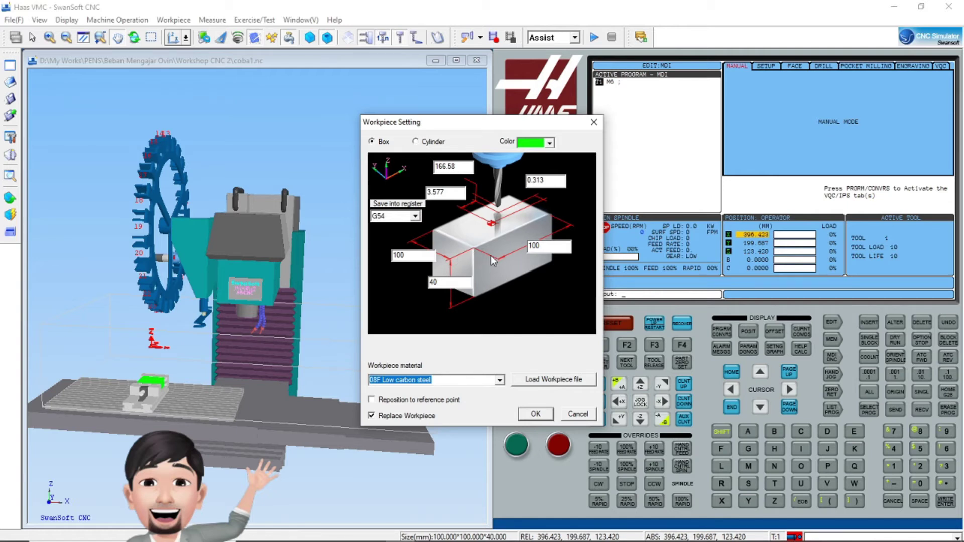
double_click(409, 256)
type("200")
double_click(552, 245)
type("200")
double_click(447, 282)
type("50")
Switch the work offset register to G56 and back to G54.
left_click(415, 217)
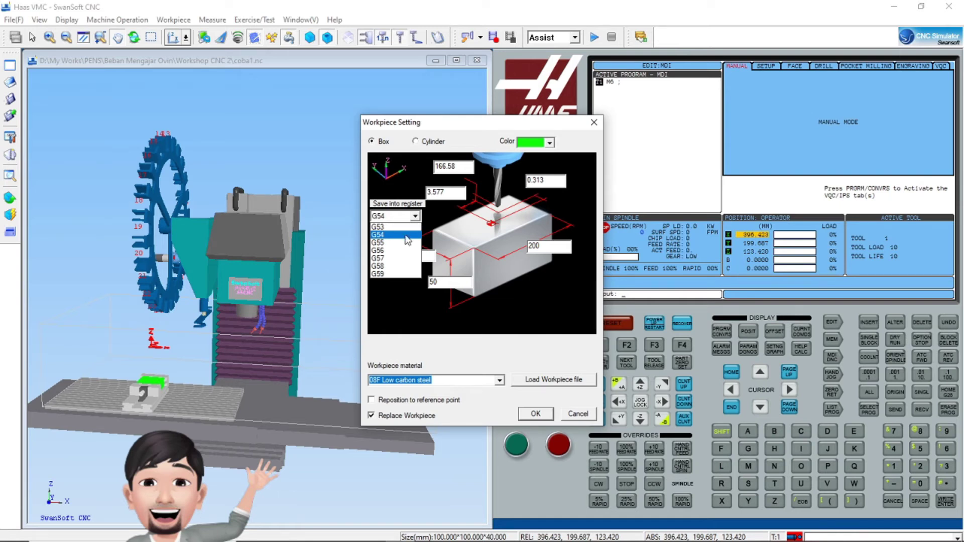
left_click(387, 251)
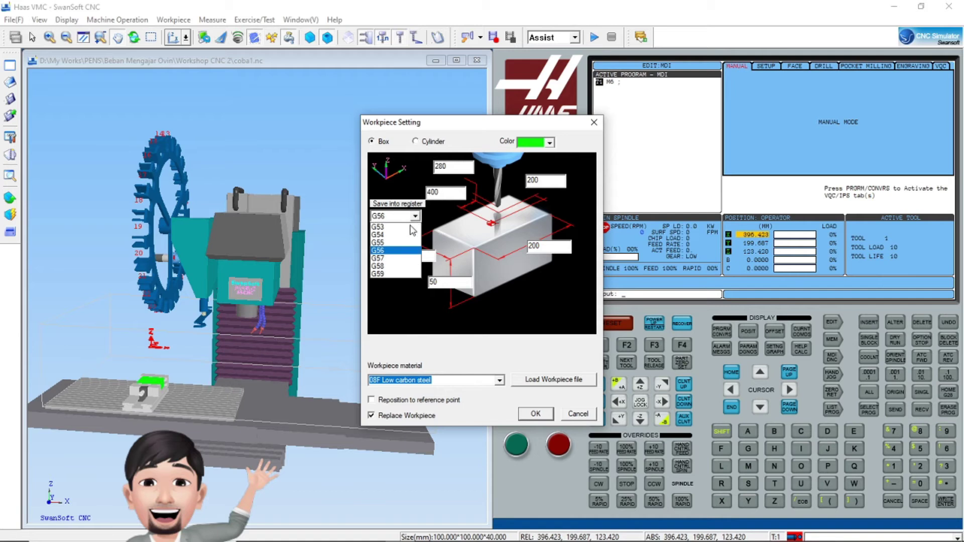
left_click(398, 238)
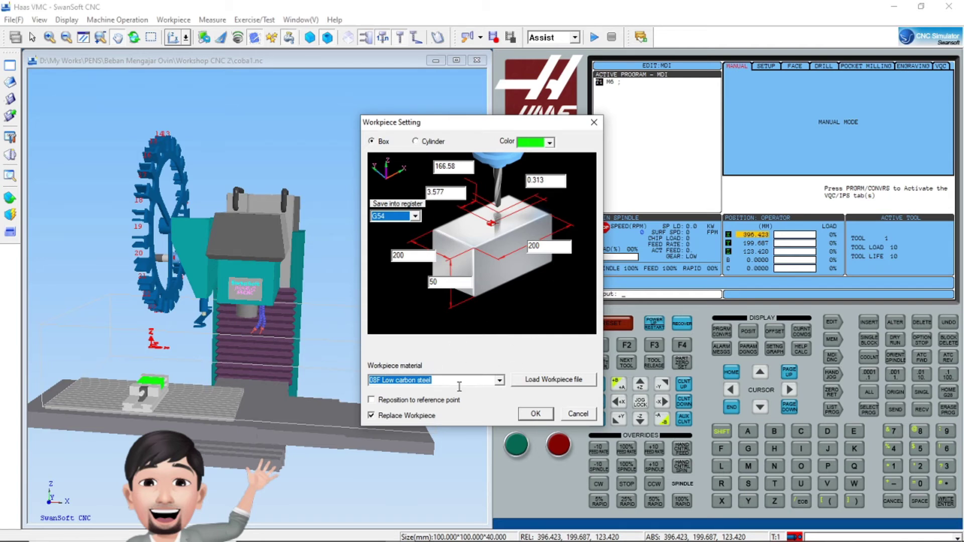
Look through the available workpiece materials and select 08F Low carbon steel.
left_click(499, 380)
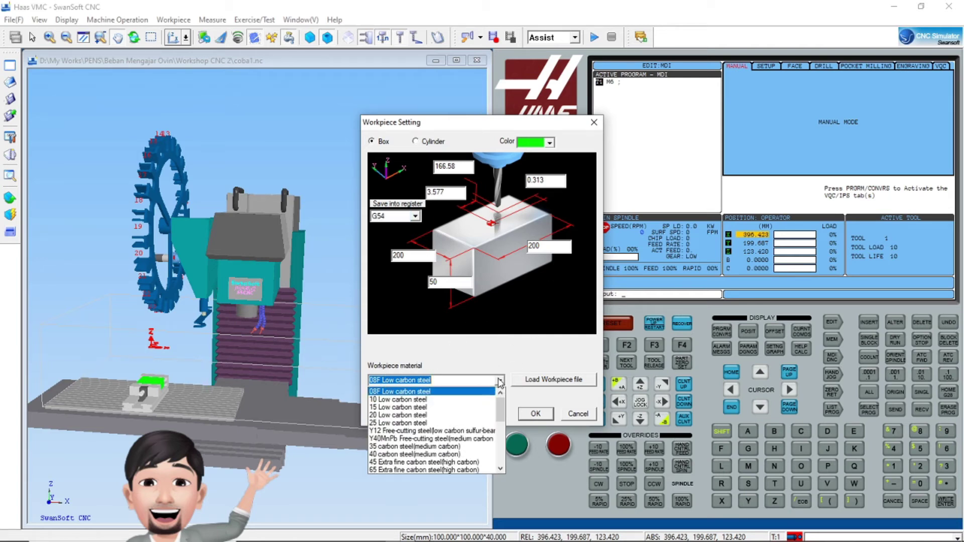
scroll(487, 399, "down", 10)
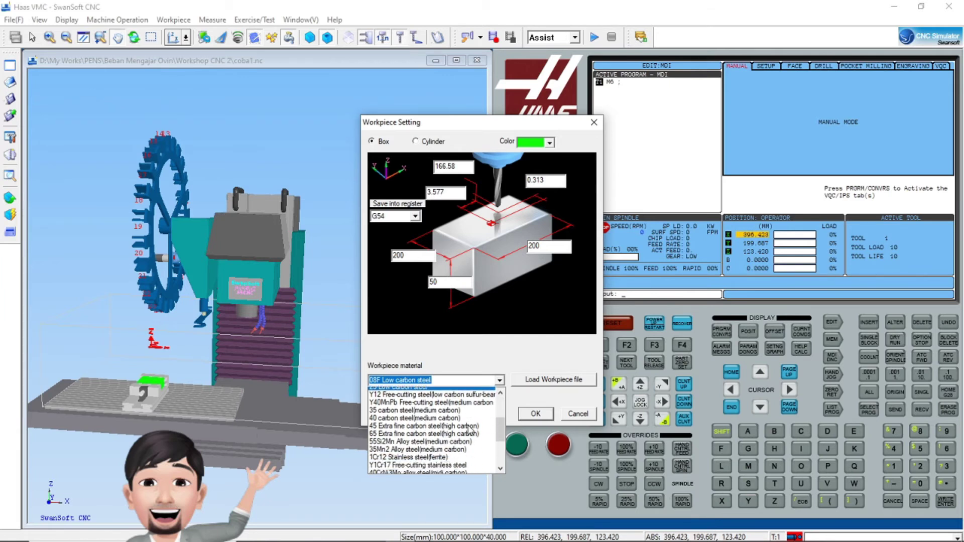
scroll(469, 430, "up", 10)
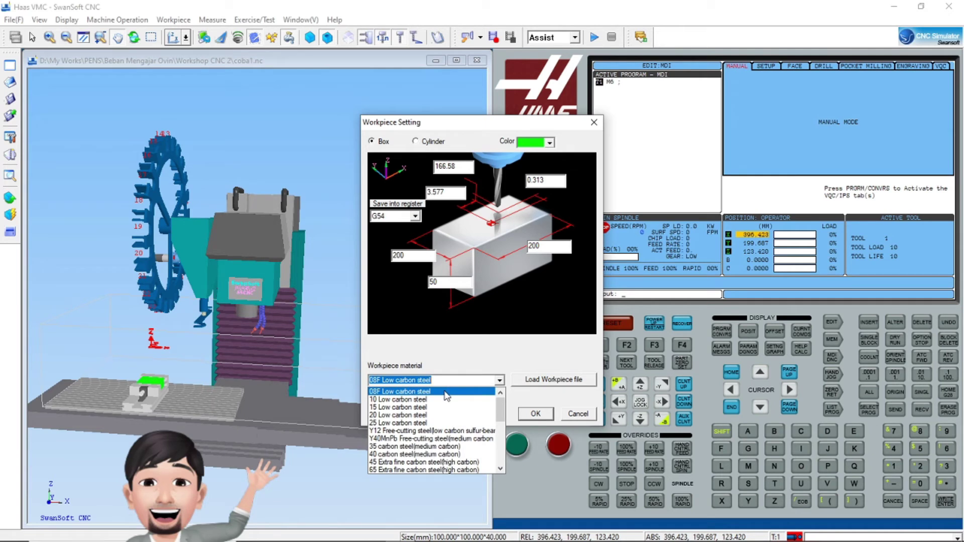
scroll(452, 412, "down", 10)
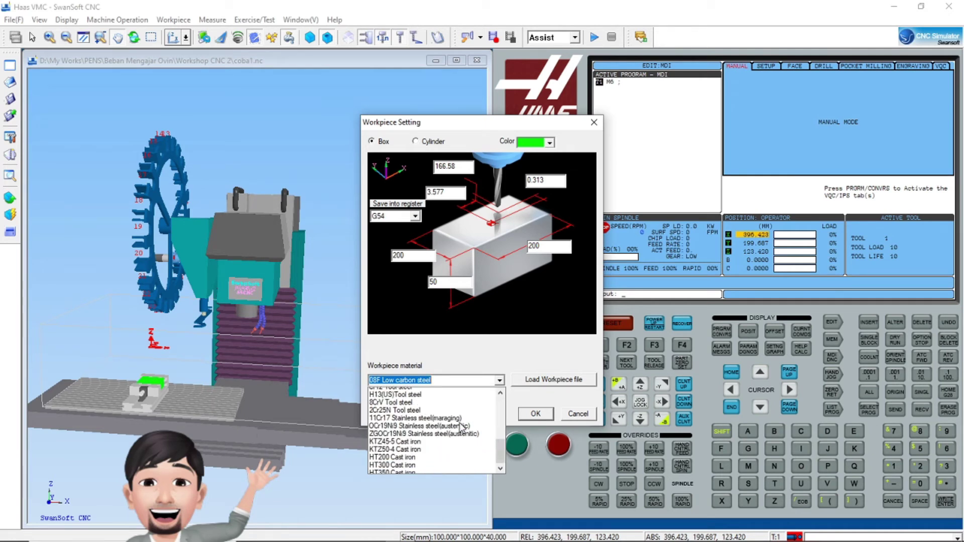
scroll(439, 432, "up", 10)
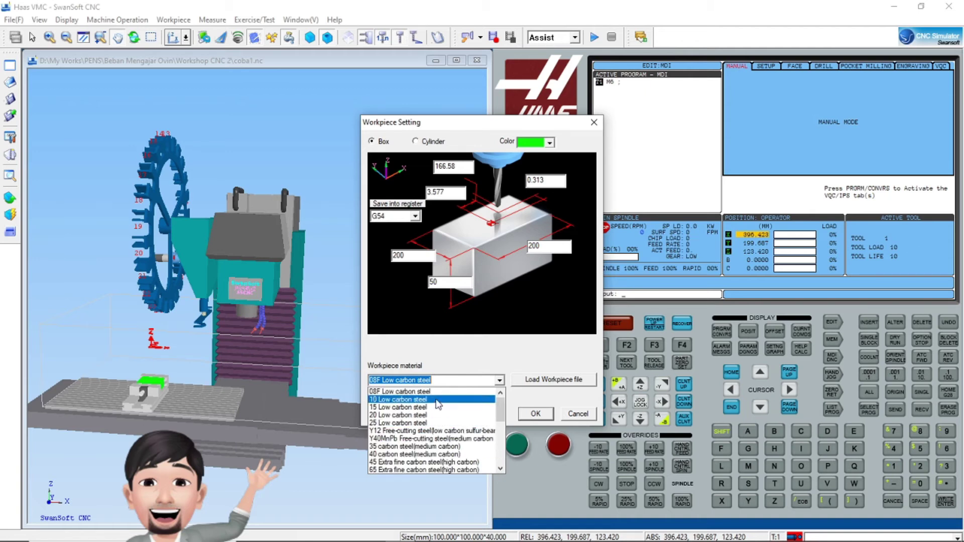
left_click(424, 392)
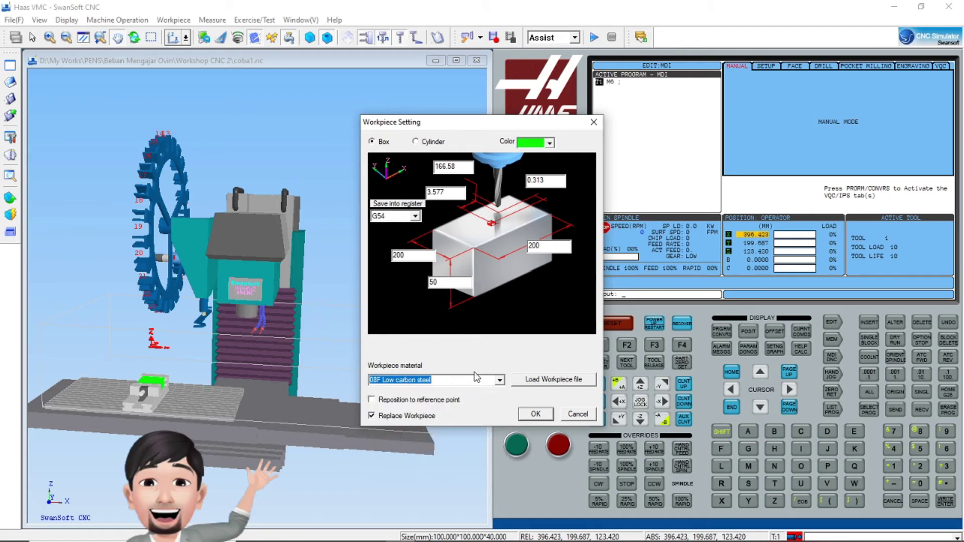
Open and dismiss the workpiece file browser, and set the workpiece colour to red.
left_click(536, 383)
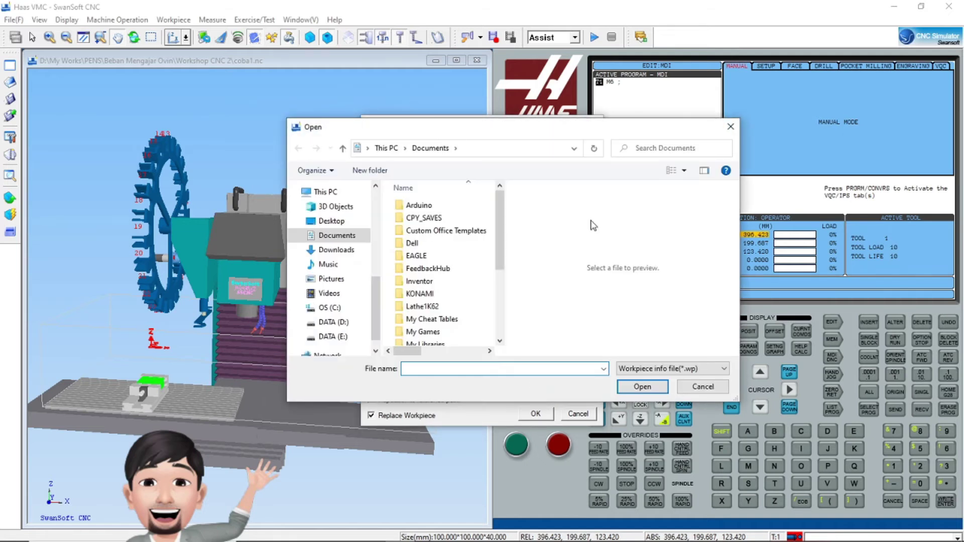
left_click(731, 126)
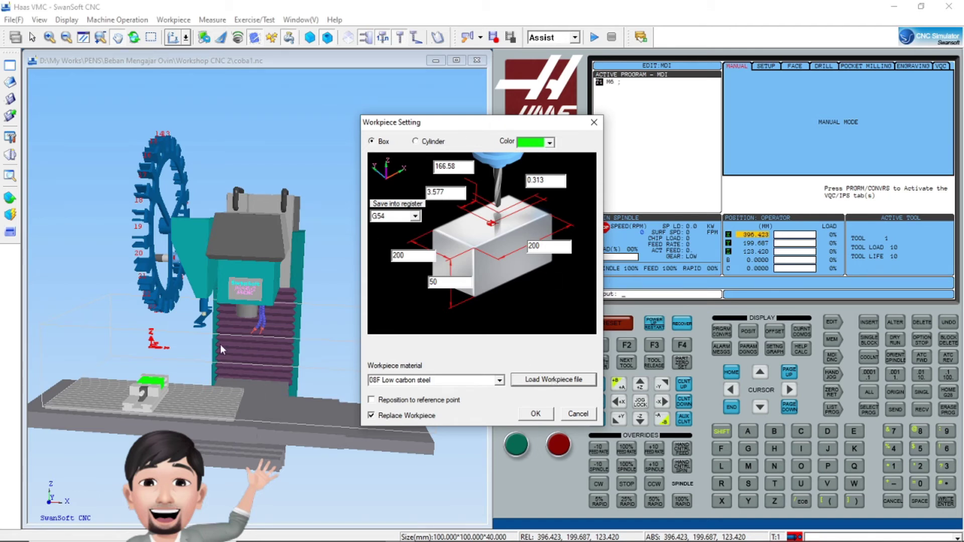
left_click(549, 143)
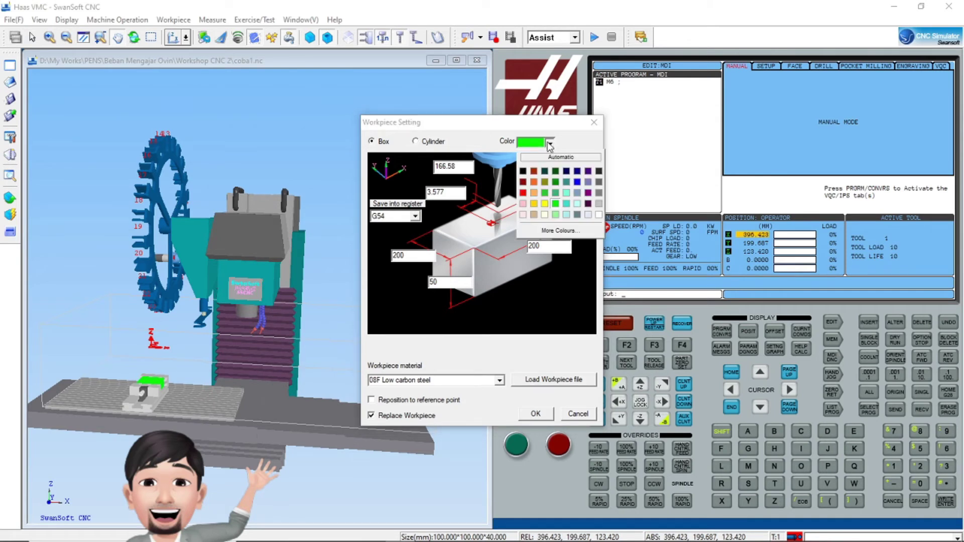
left_click(524, 199)
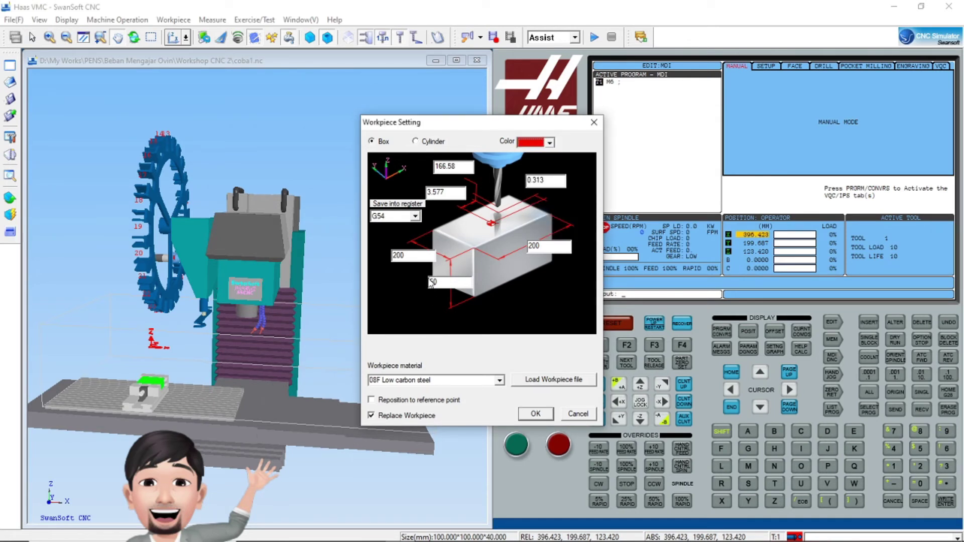
Compare the Cylinder and Box stock shapes, keep Box, and apply the workpiece settings.
left_click(415, 142)
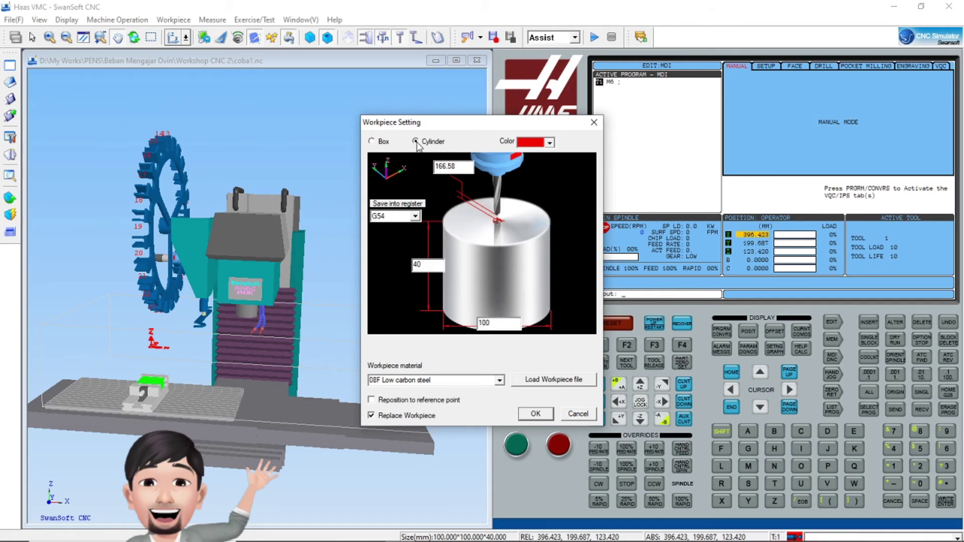
left_click(372, 142)
left_click(415, 142)
left_click(380, 144)
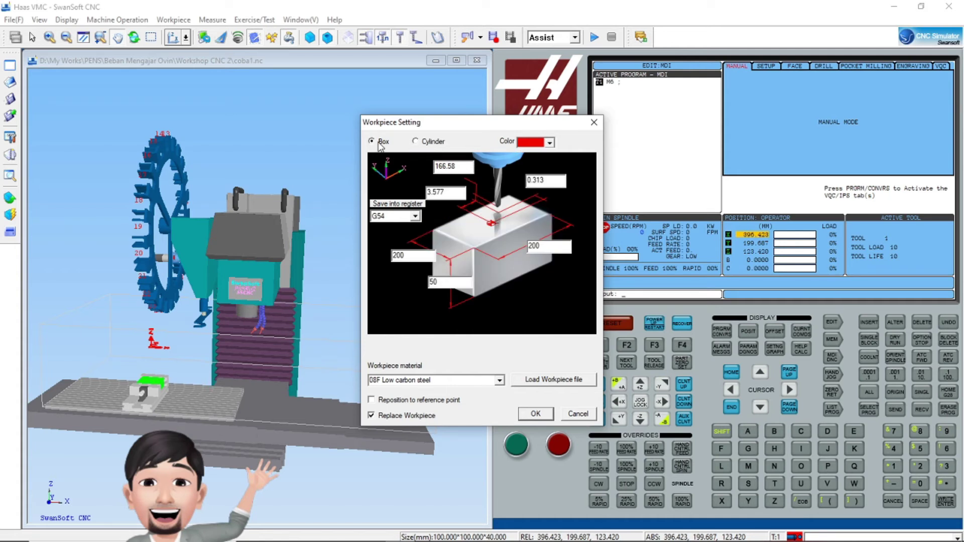
left_click(524, 412)
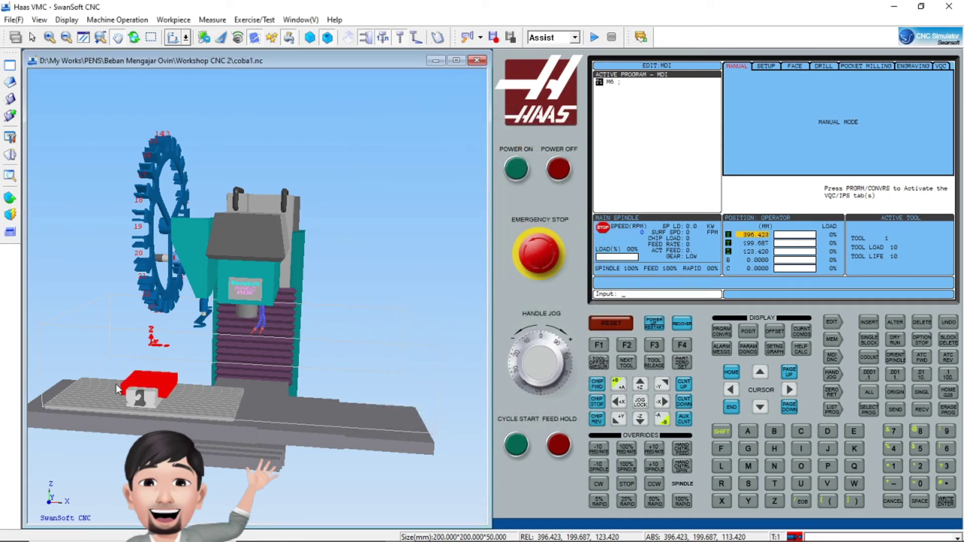
scroll(98, 387, "up", 2)
scroll(99, 386, "up", 2)
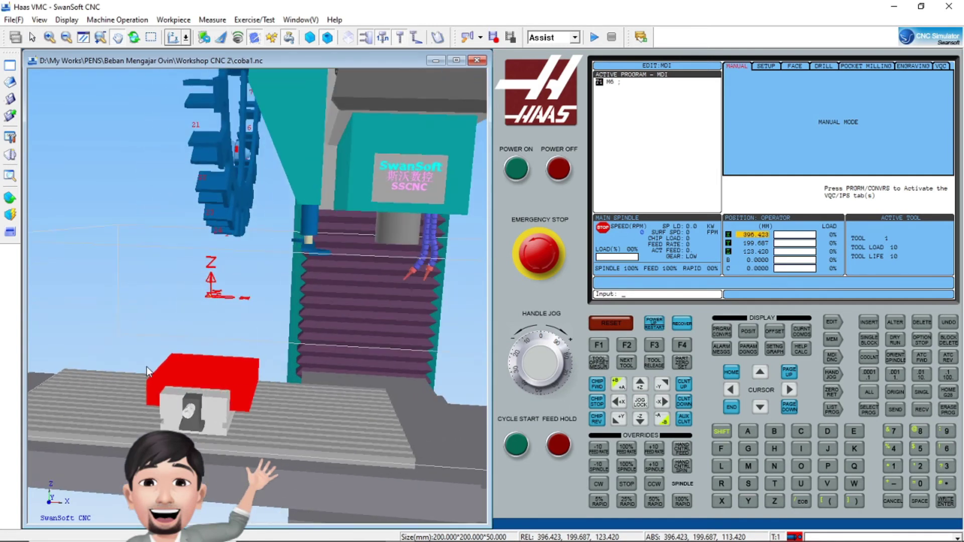
scroll(149, 366, "up", 2)
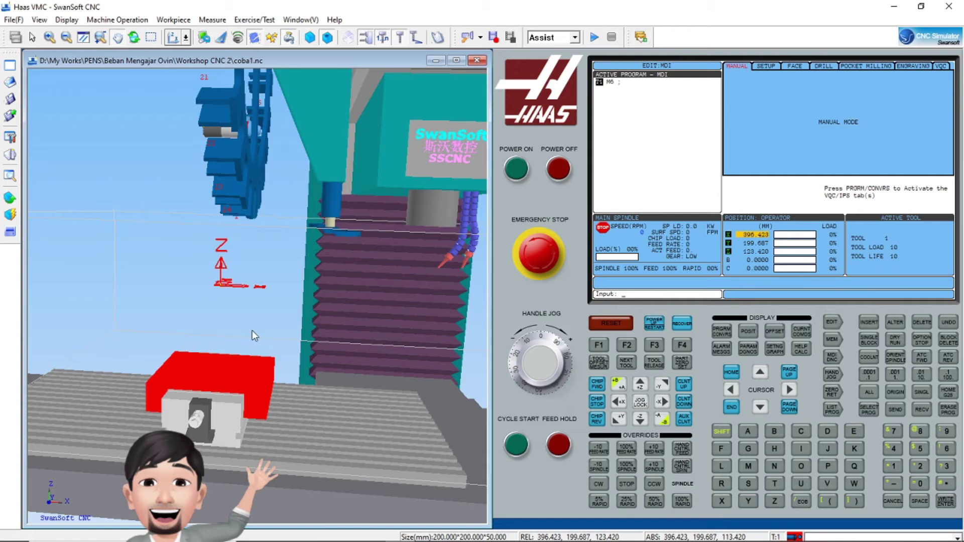
scroll(287, 351, "down", 2)
middle_click_drag(314, 352, 215, 392)
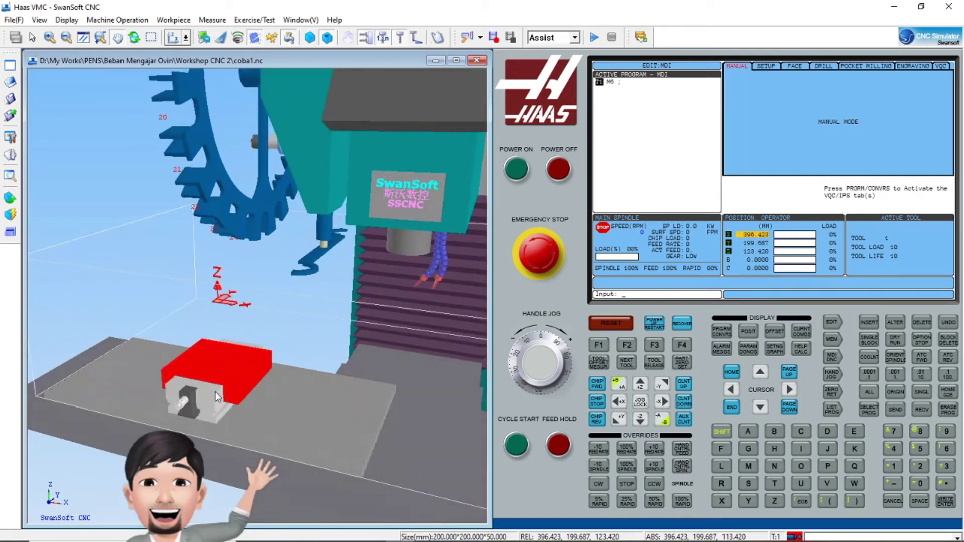
Compare the Step clamp, Edge clamp and Vise options in the workpiece clamp settings, and dismiss them without applying a change.
left_click(9, 198)
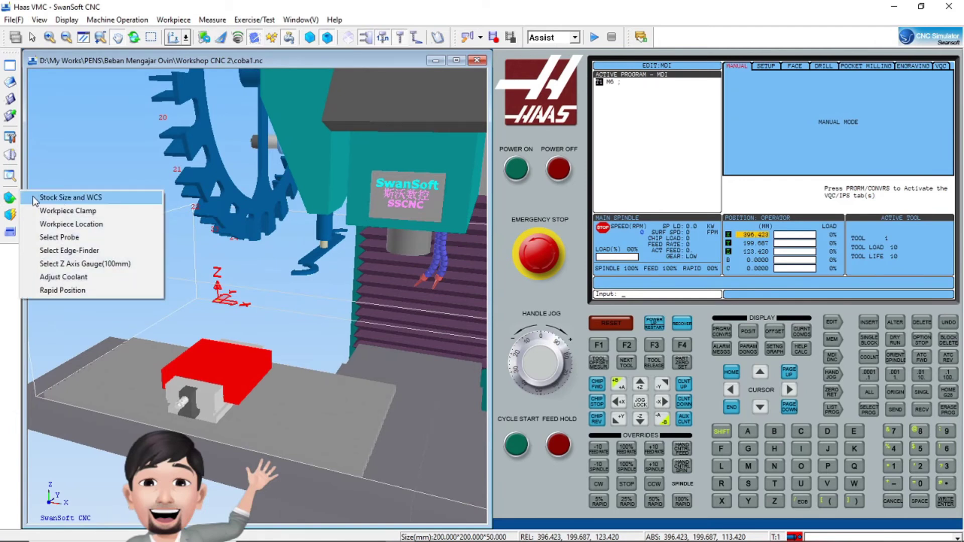
left_click(71, 213)
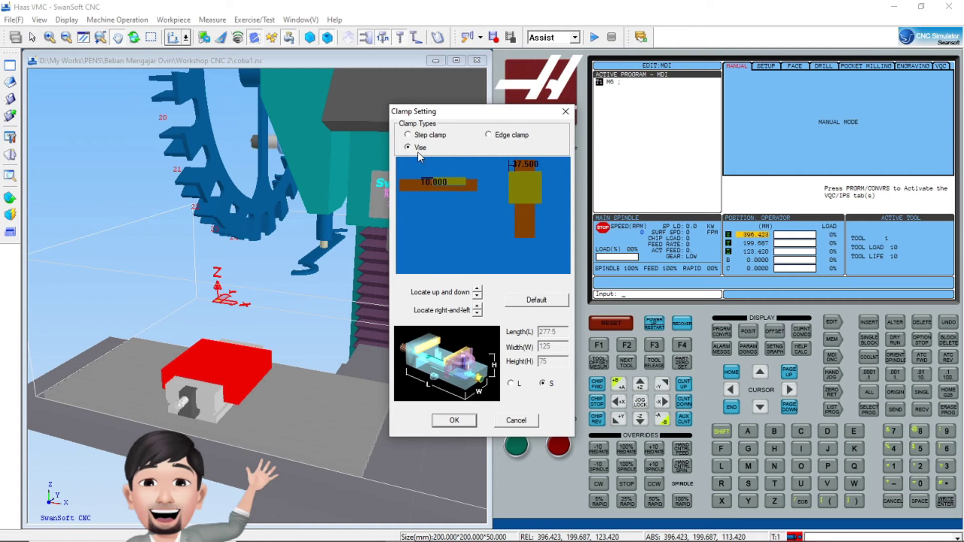
left_click(419, 137)
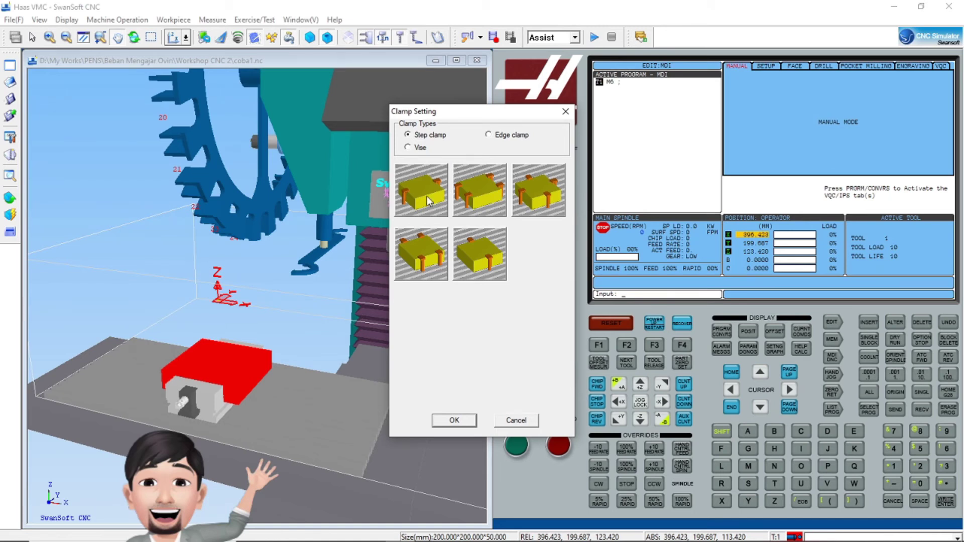
left_click(510, 137)
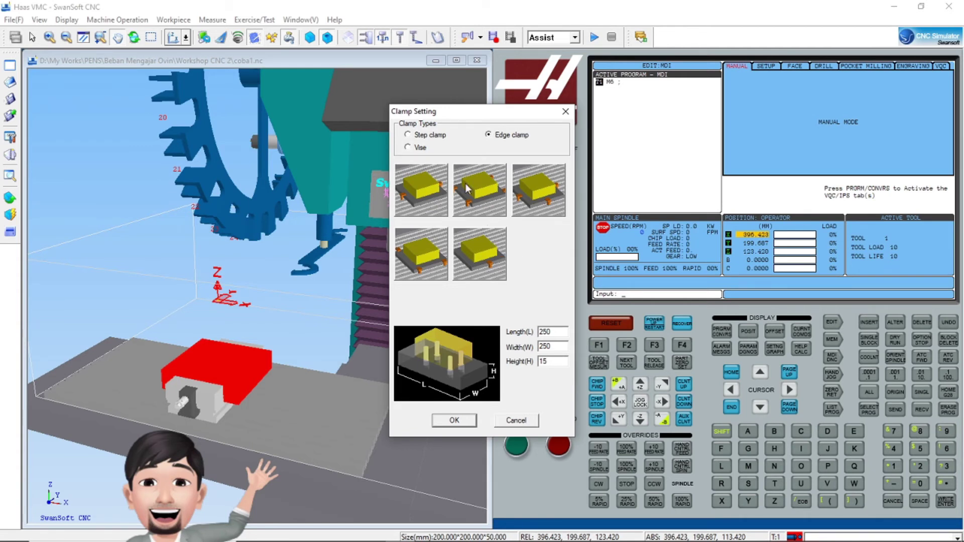
left_click(435, 135)
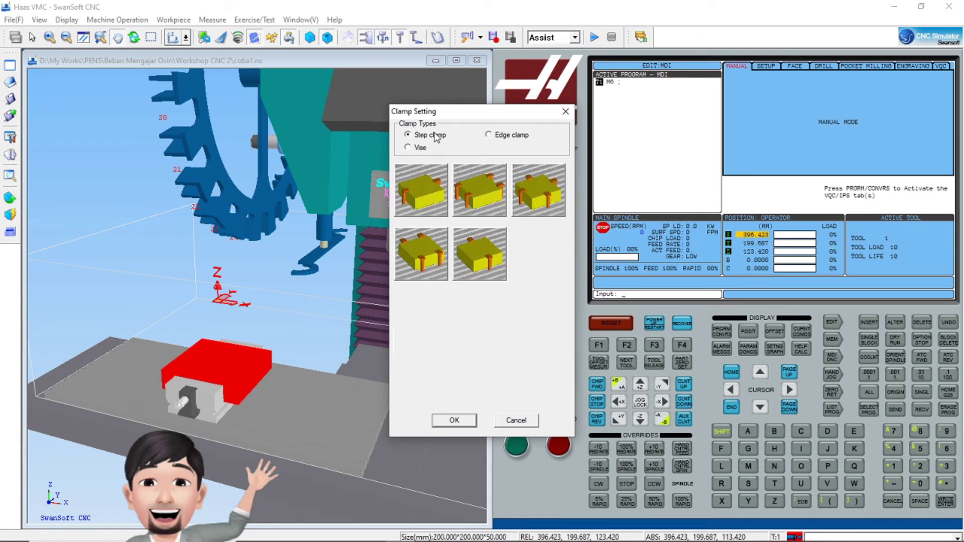
left_click(515, 136)
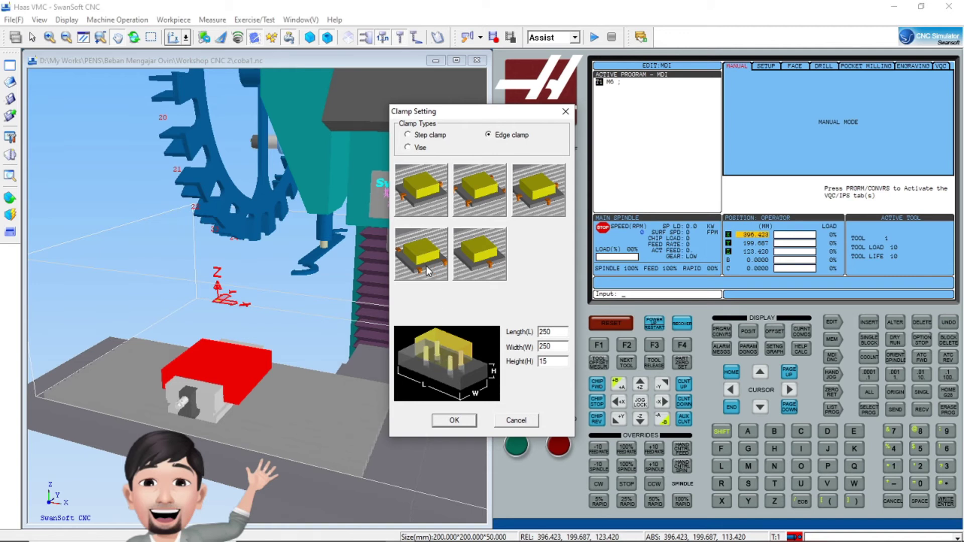
left_click(437, 138)
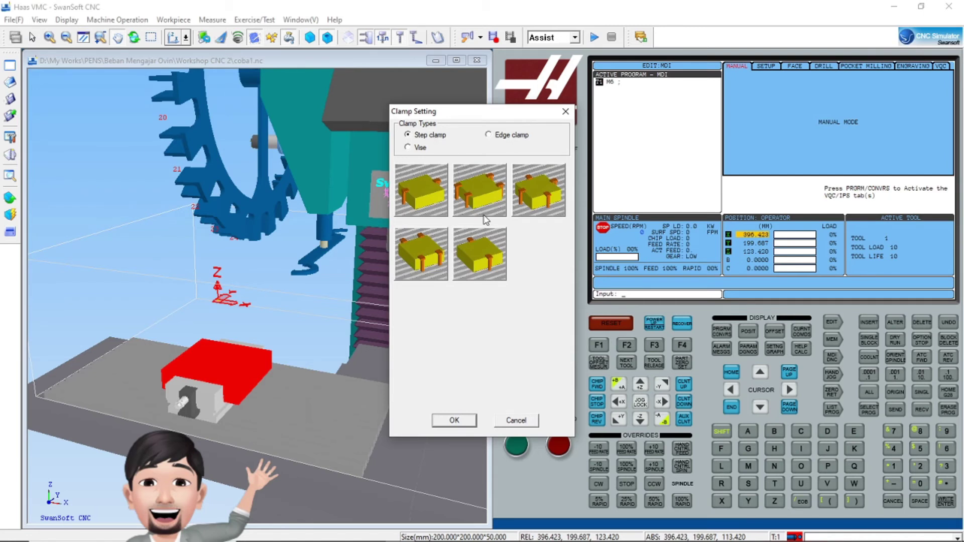
left_click(500, 137)
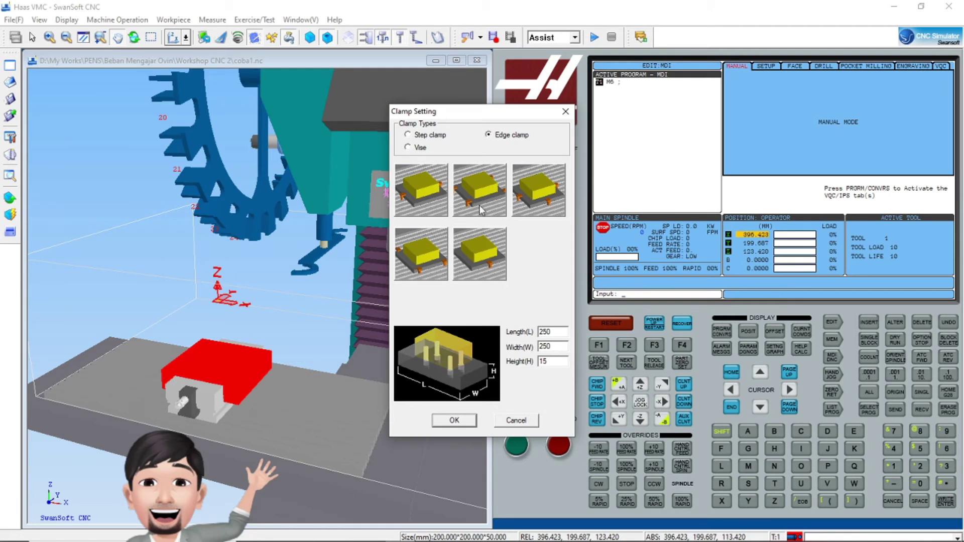
left_click(423, 139)
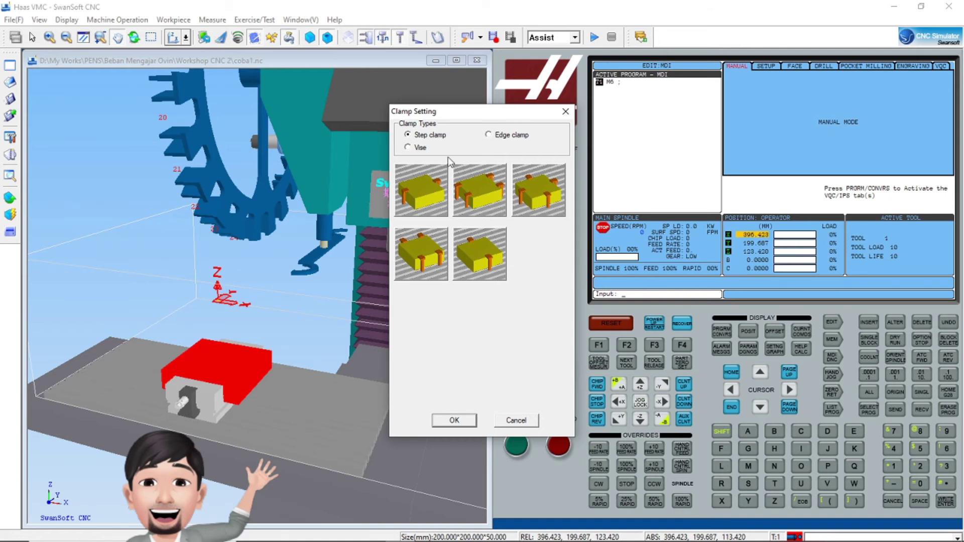
left_click(411, 148)
left_click(421, 136)
left_click(490, 141)
left_click(563, 117)
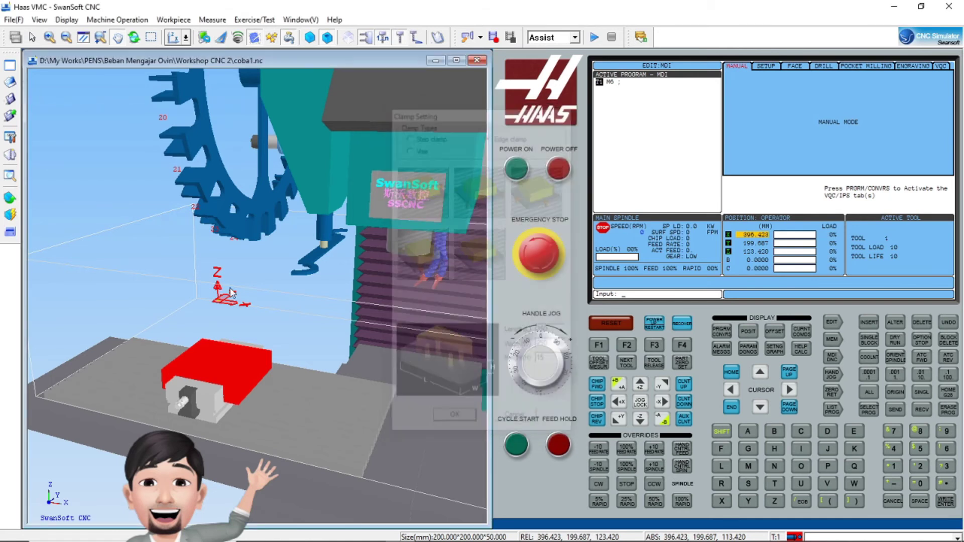
Reopen the workpiece clamp settings and raise the workpiece in the vise to a height position of 35 mm.
left_click(9, 200)
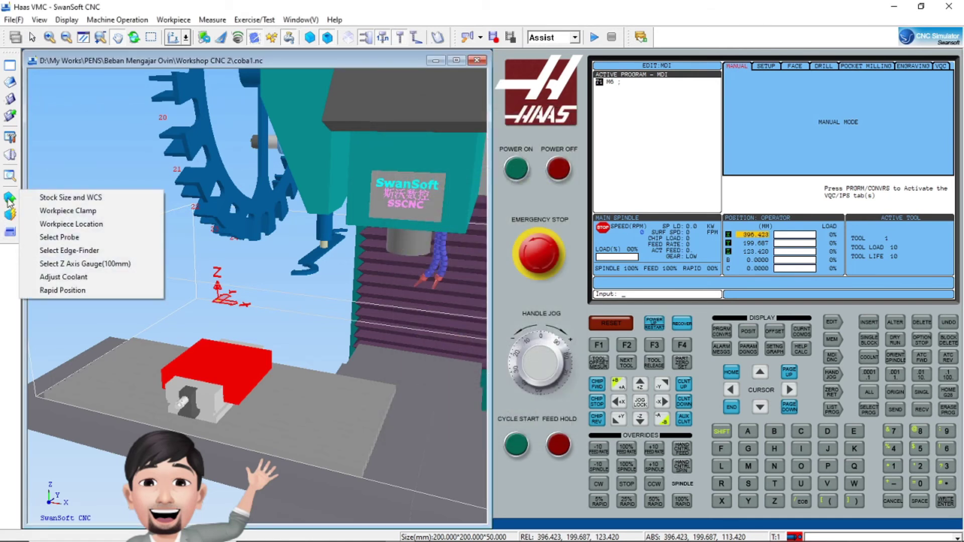
left_click(75, 210)
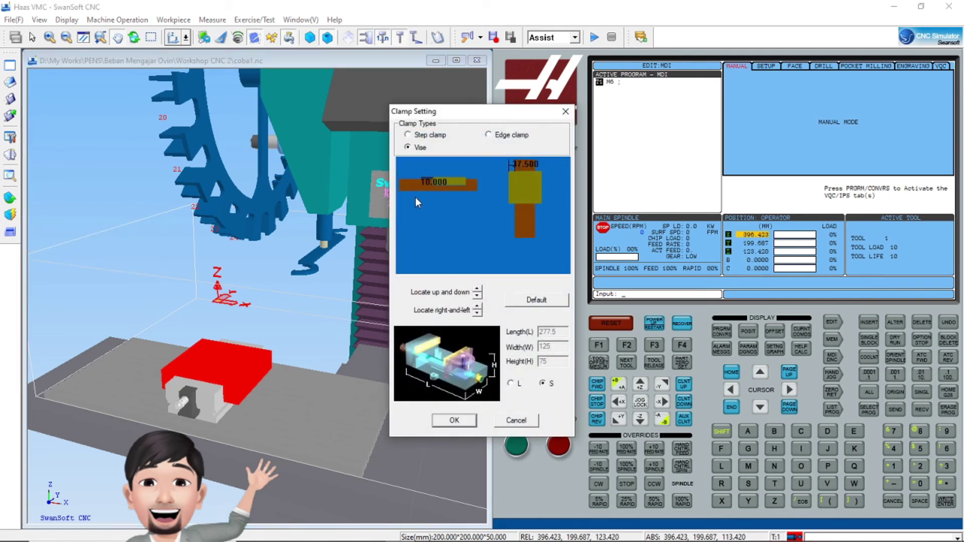
left_click(477, 289)
left_click(477, 289)
left_click(477, 288)
left_click(477, 289)
left_click(477, 288)
left_click(477, 289)
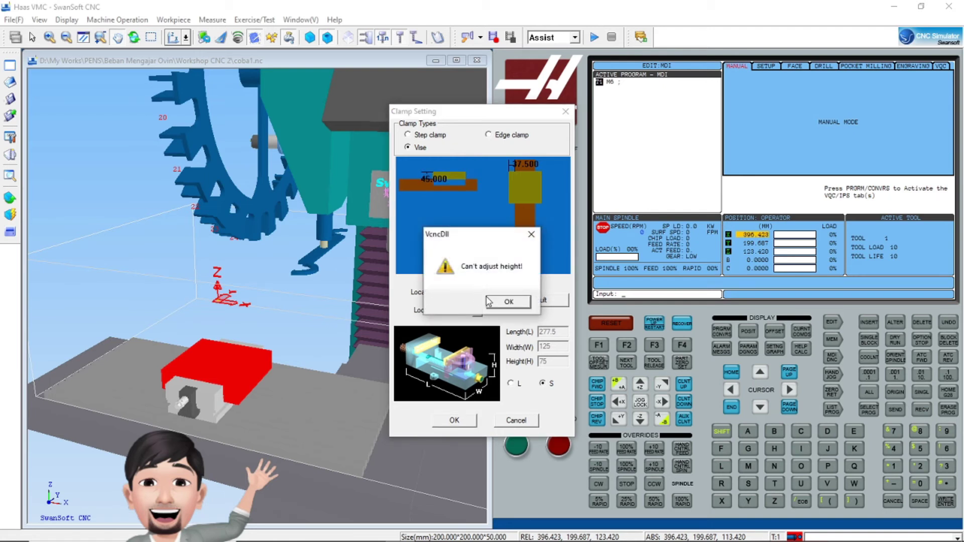
left_click(507, 301)
left_click(478, 299)
left_click(477, 298)
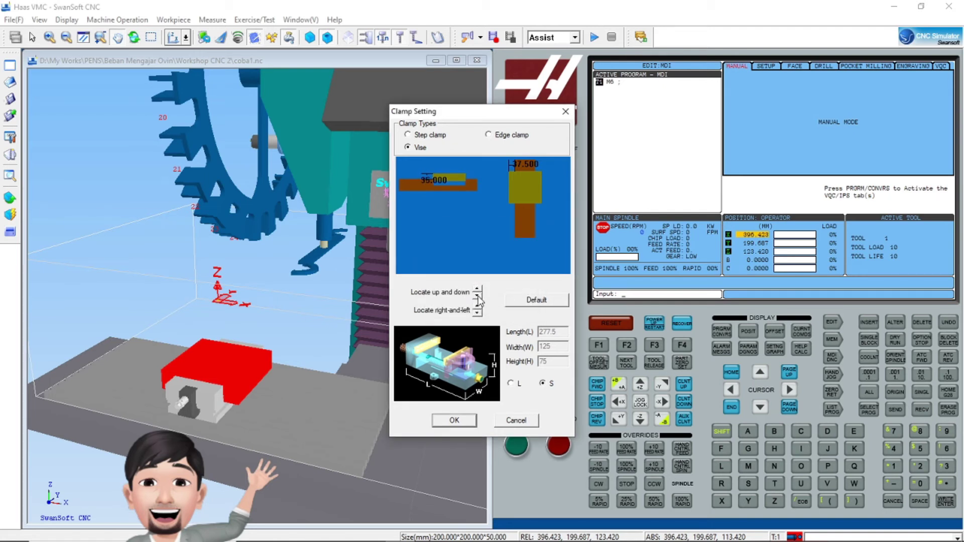
Adjust the vise's right-and-left position, apply the clamp settings, and inspect the clamped workpiece.
left_click(480, 307)
left_click(480, 307)
left_click(478, 313)
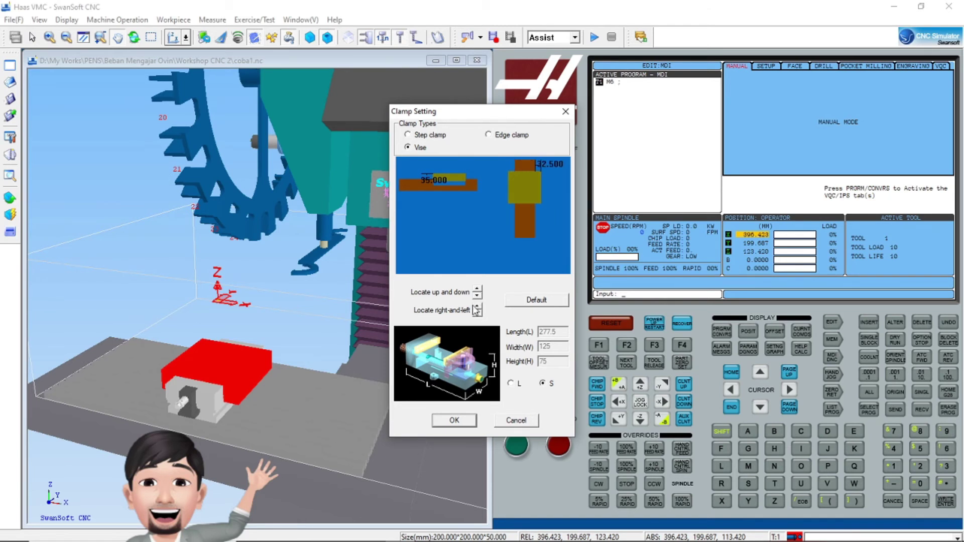
left_click(477, 312)
left_click(455, 421)
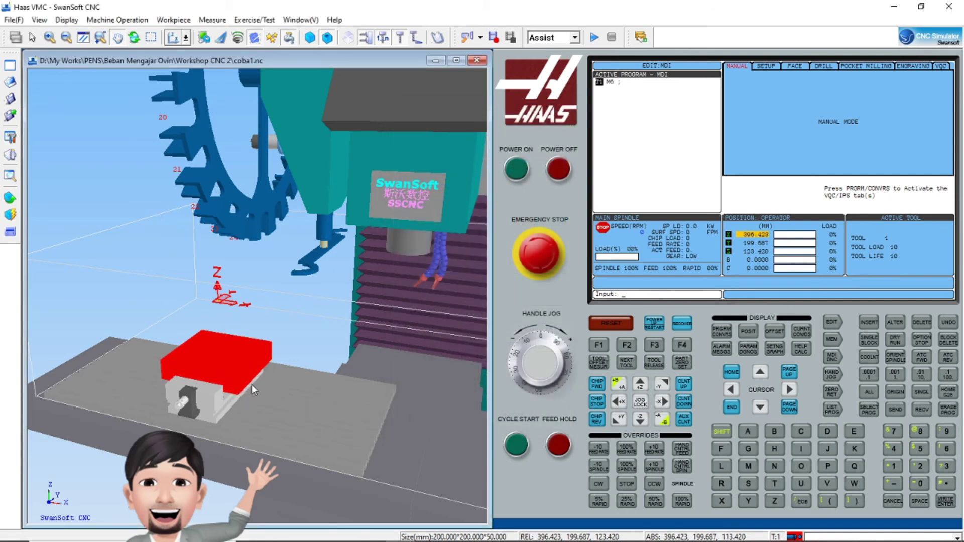
middle_click_drag(265, 393, 166, 321)
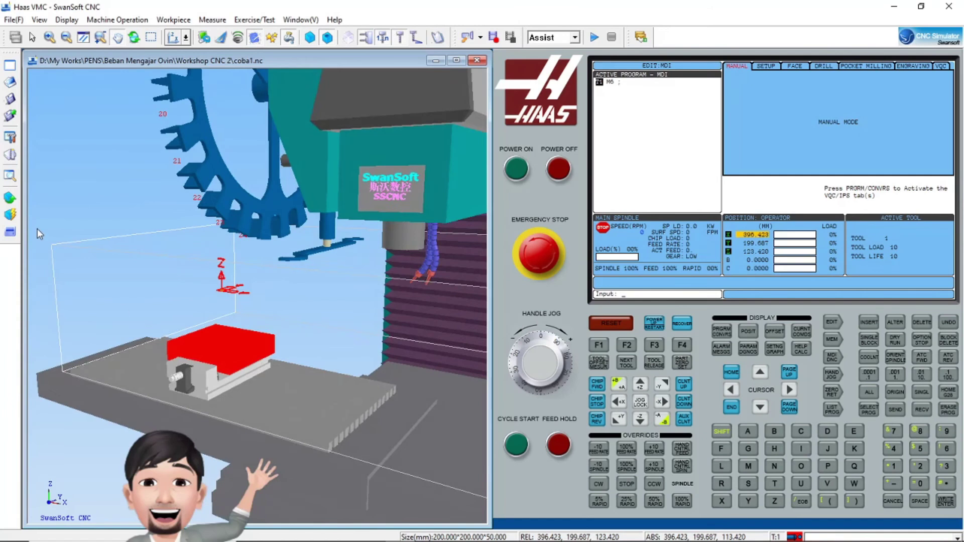
Review the X, Y and rotation settings of the workpiece location and accept them all at 0.
left_click(10, 198)
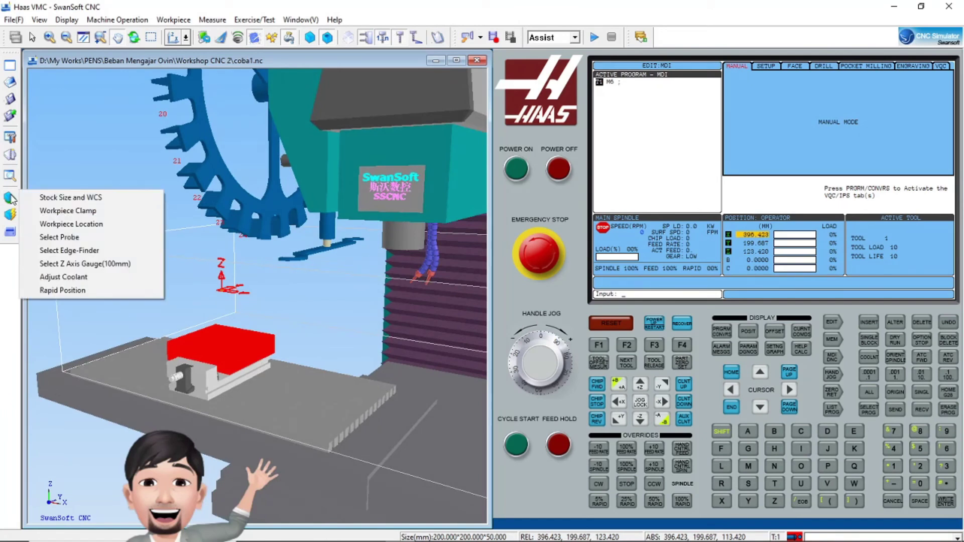
left_click(83, 222)
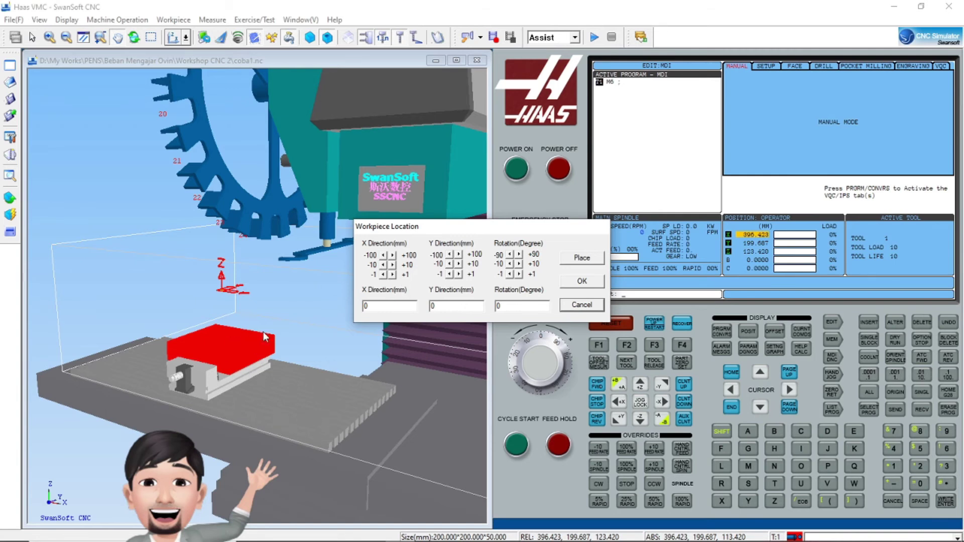
left_click(582, 282)
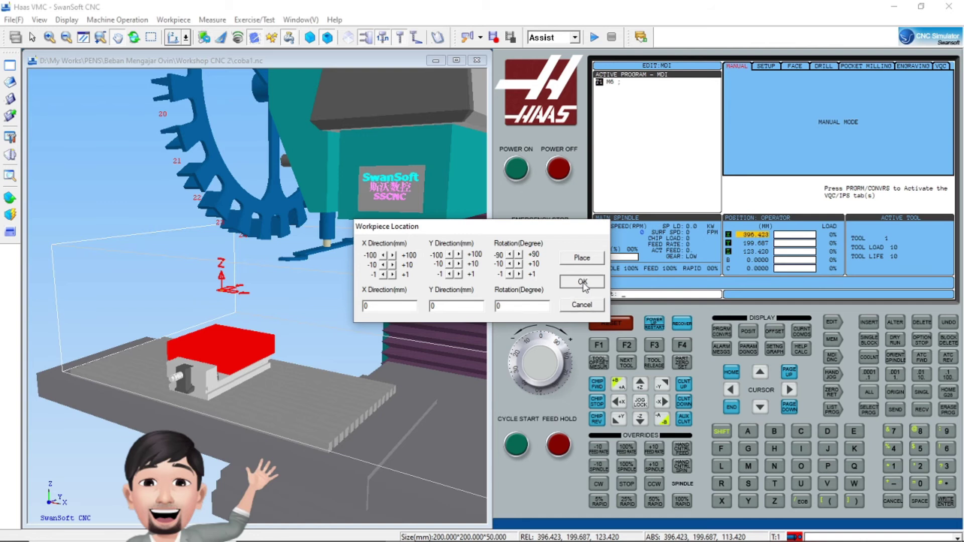
Look through the ME-420, ME-610 and optical edge finder types, and dismiss the selection without choosing one.
left_click(10, 198)
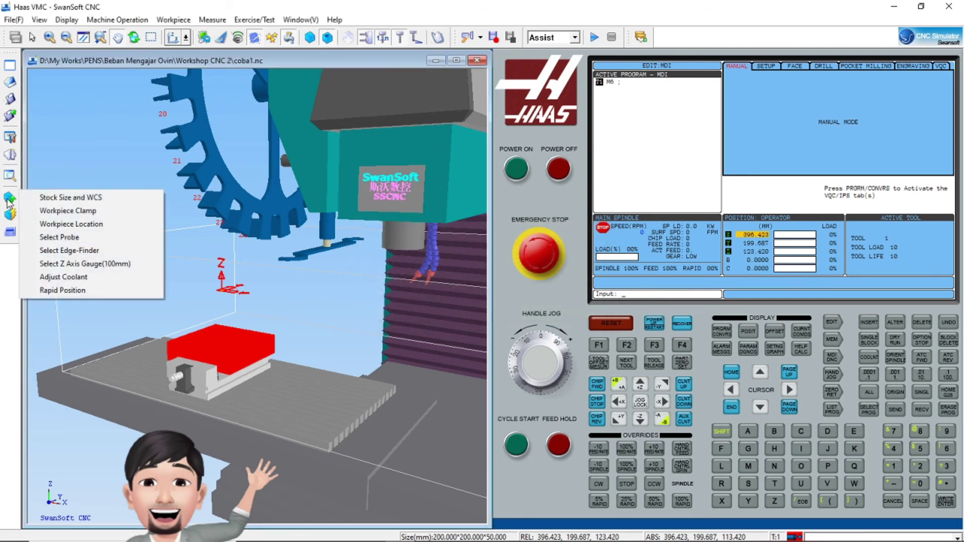
left_click(91, 250)
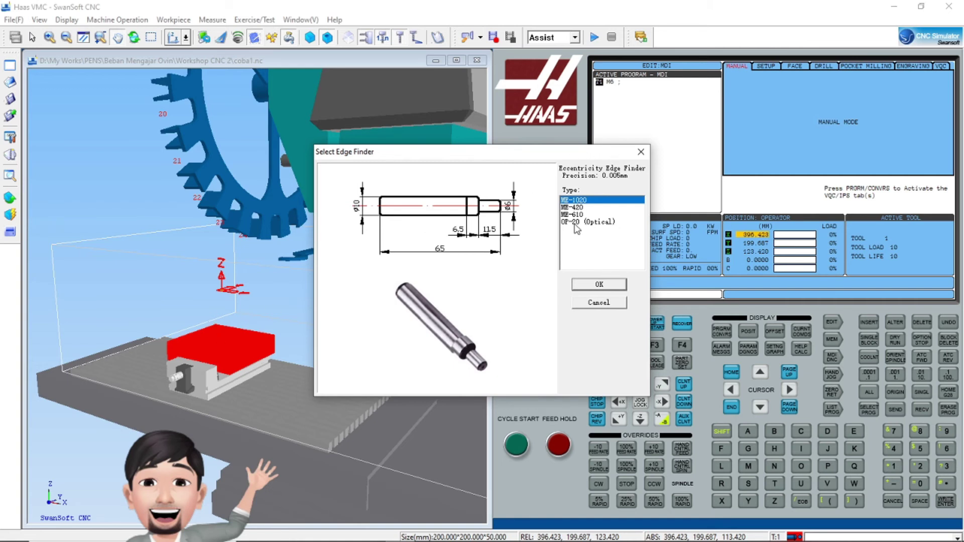
left_click(573, 207)
left_click(575, 215)
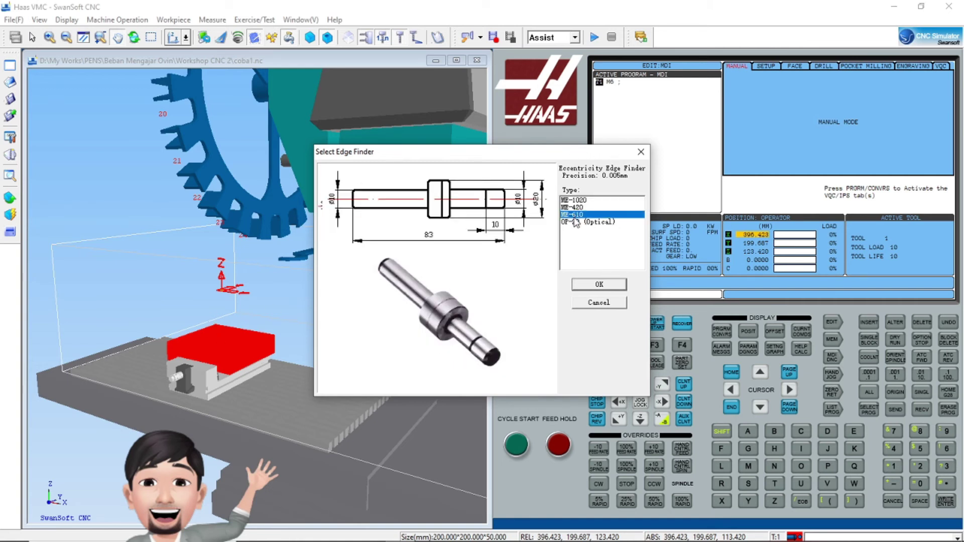
left_click(576, 222)
left_click(577, 207)
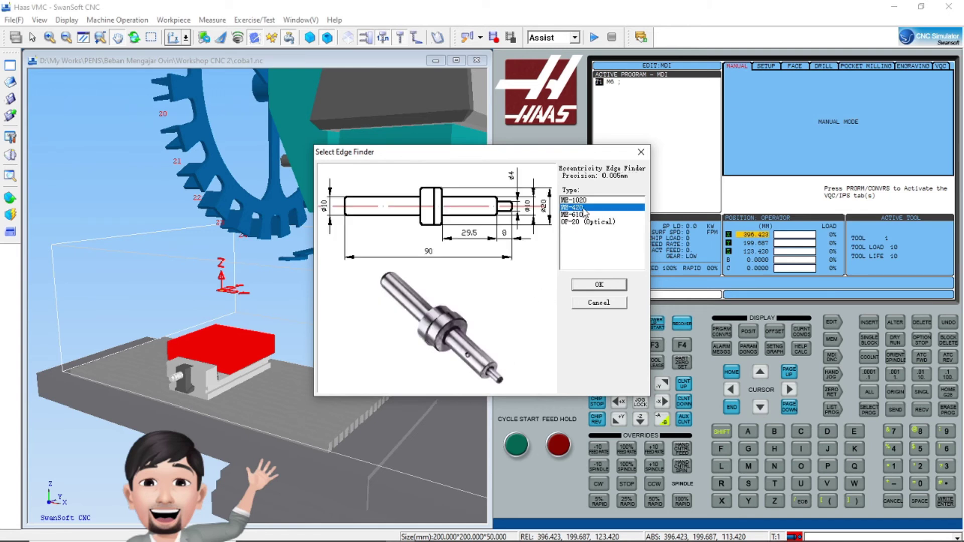
left_click(641, 152)
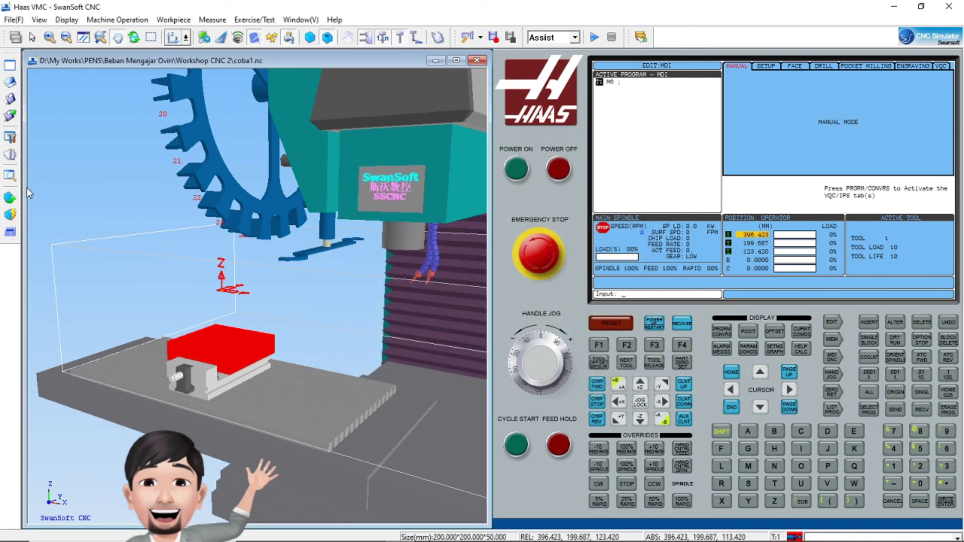
View the coolant length and angle adjustments for both pipes, and close them unchanged.
left_click(10, 198)
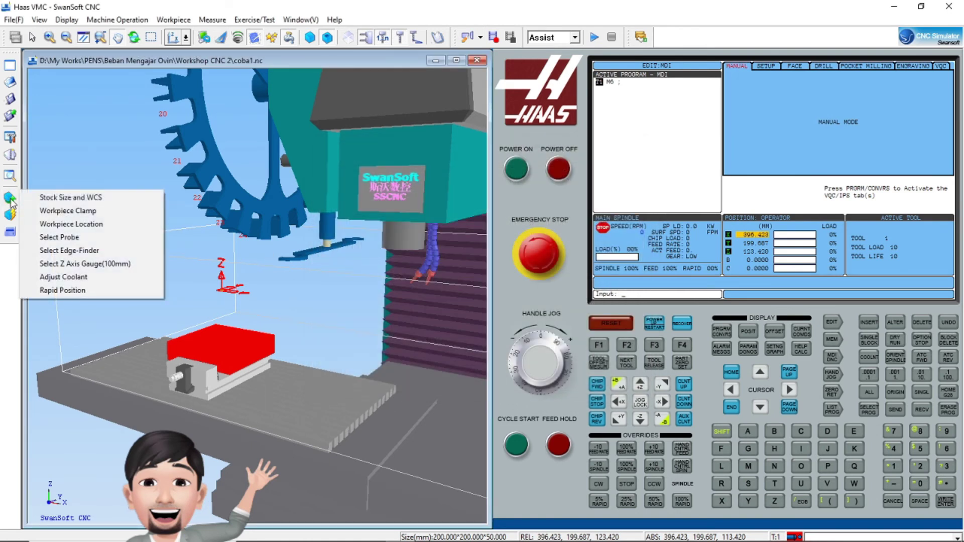
left_click(77, 279)
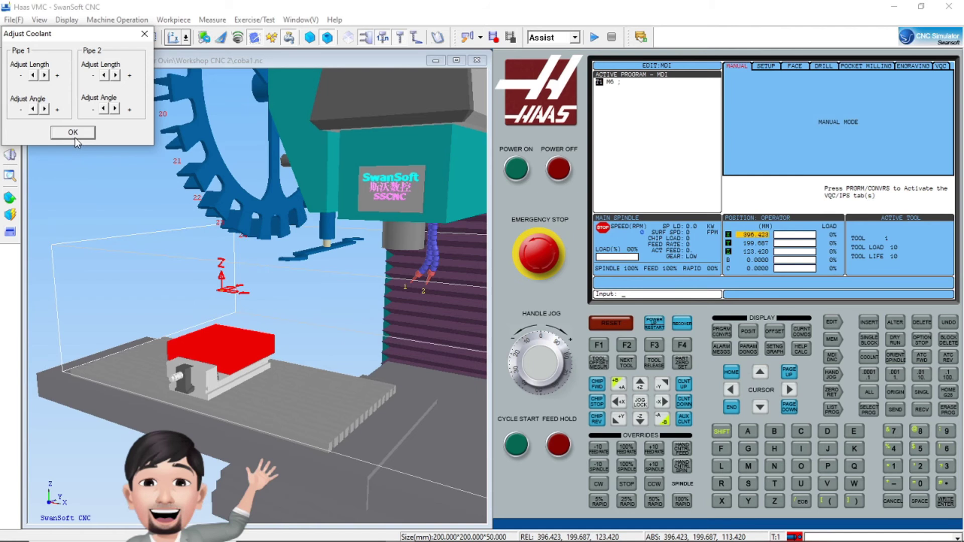
left_click(144, 35)
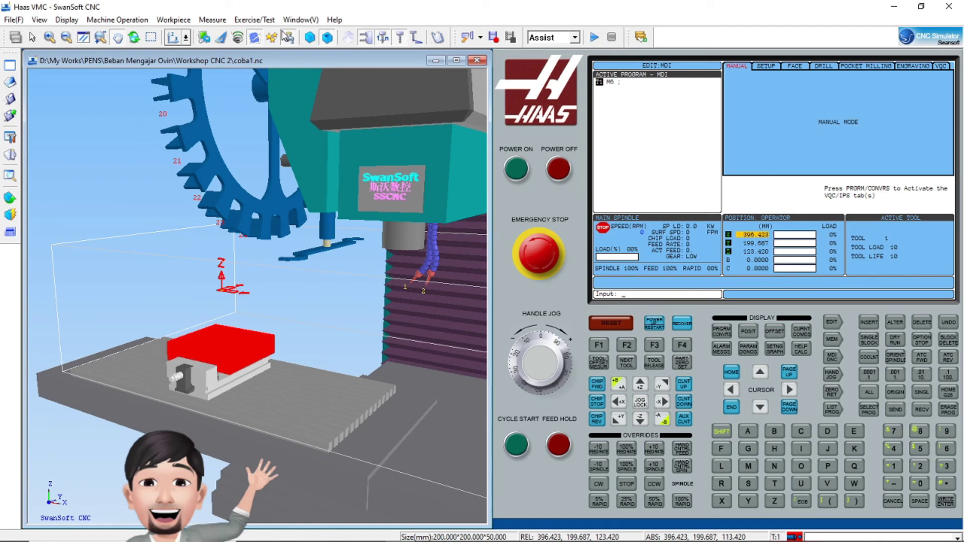
Lengthen and shorten coolant pipe 1, adjust its angle in both directions, and confirm the coolant settings.
left_click(10, 198)
left_click(65, 277)
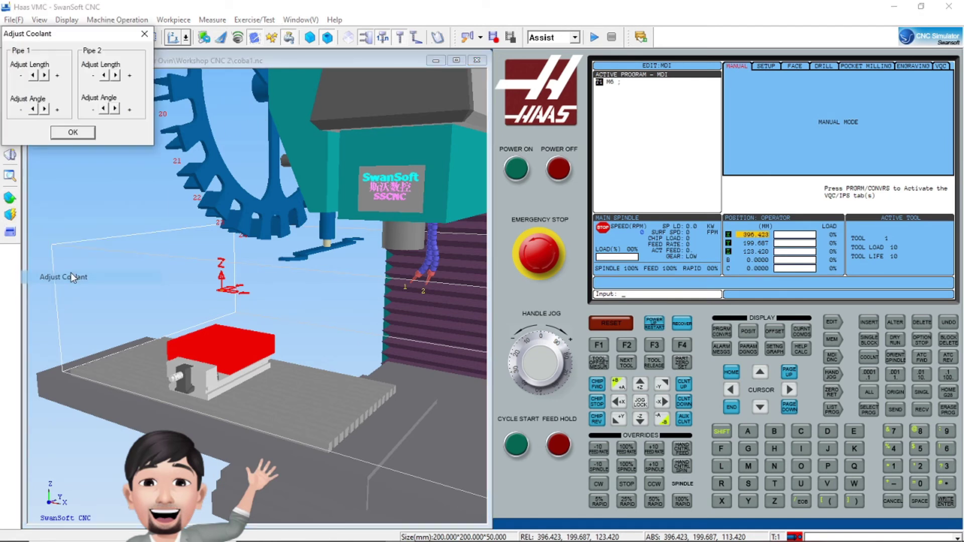
left_click(44, 76)
left_click(43, 76)
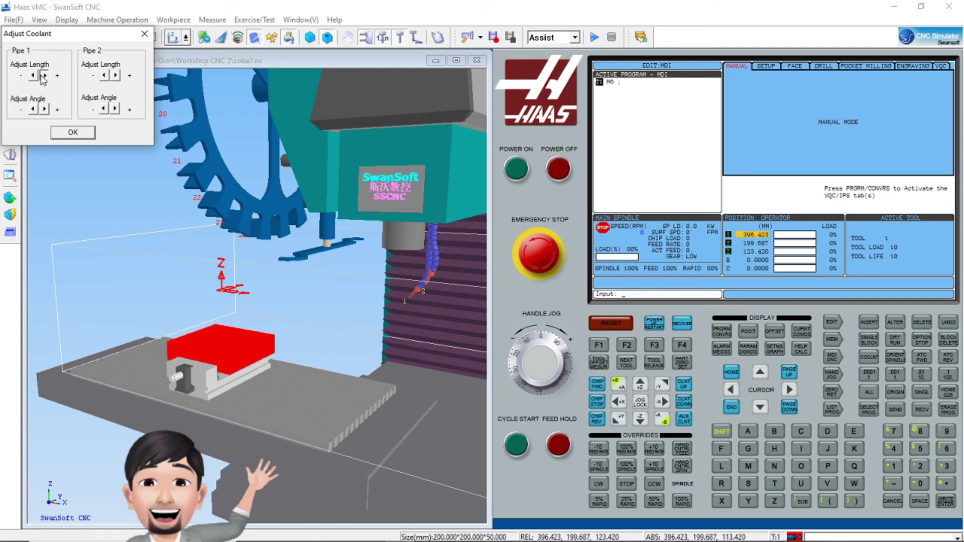
left_click(33, 76)
left_click(33, 76)
left_click(34, 76)
left_click(34, 76)
left_click(45, 110)
left_click(33, 109)
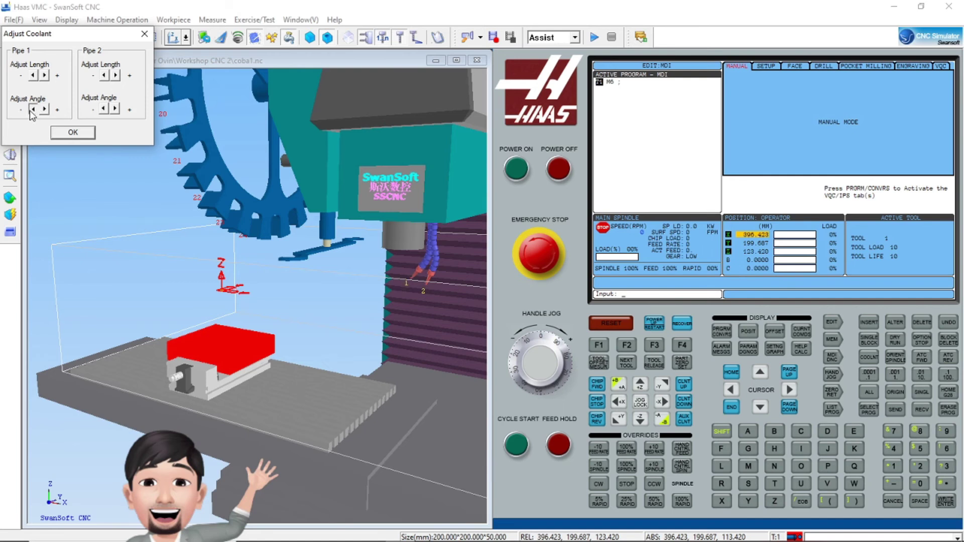
left_click(72, 132)
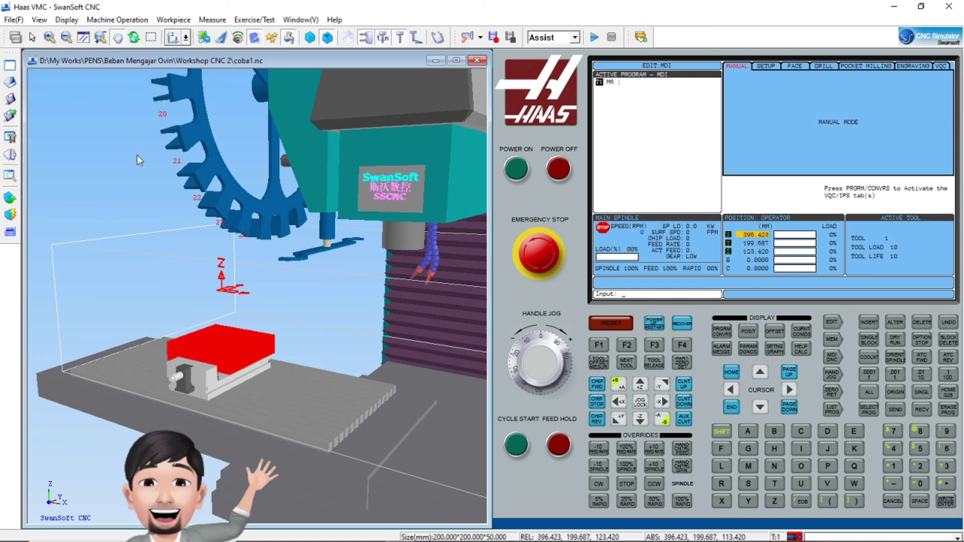
Advance the tool magazine to T3, and view the CNC Operation and Programming options without changing them.
left_click(12, 216)
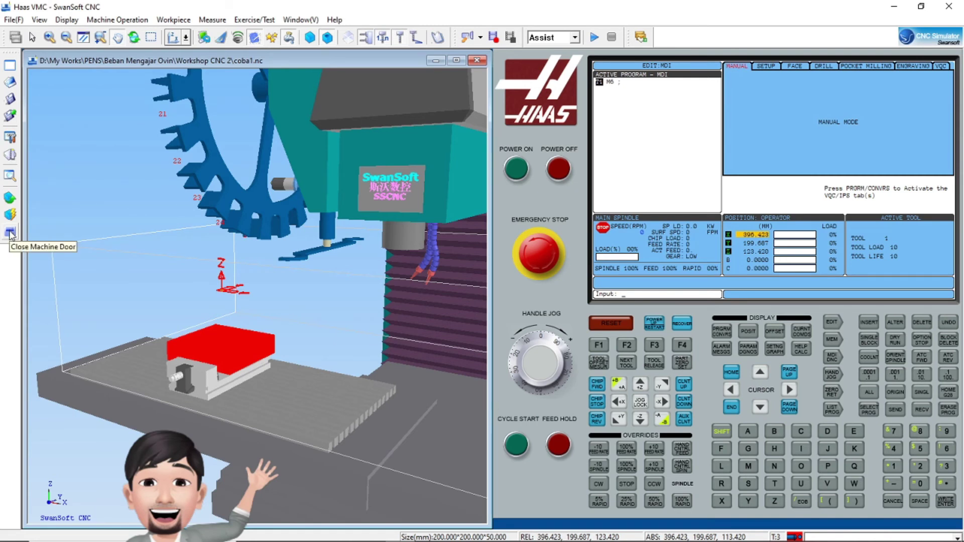
left_click(11, 137)
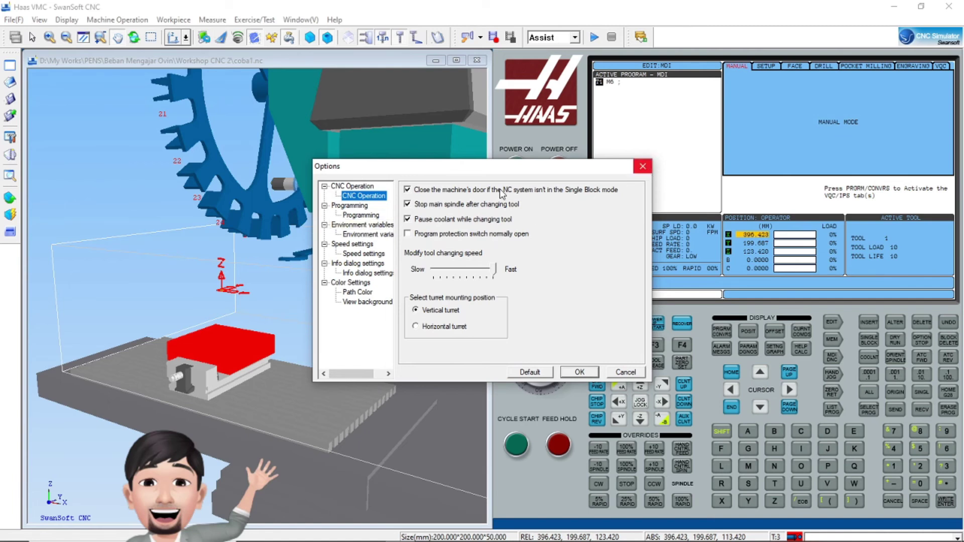
left_click(361, 215)
left_click(642, 166)
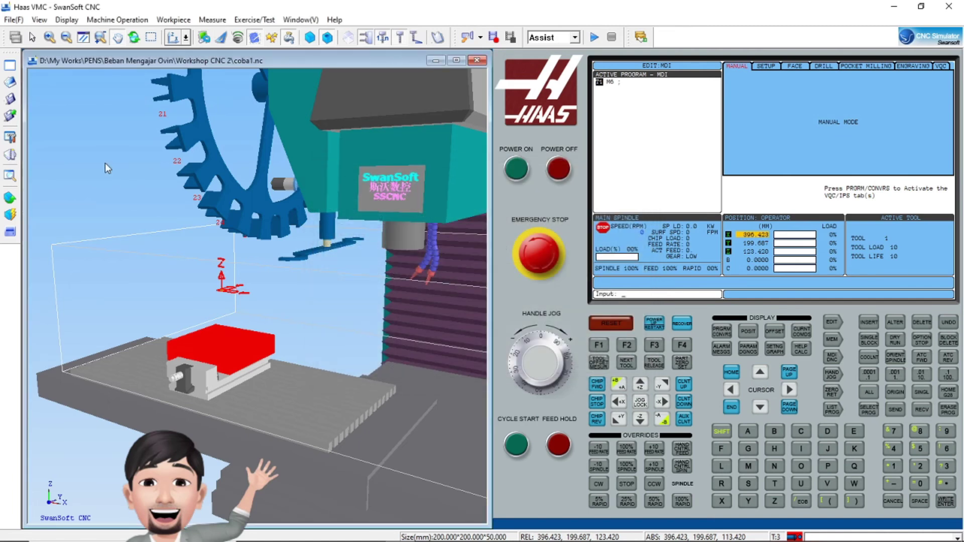
Look at the machine in the front, side and top views, and return to a view of the whole machine.
left_click(186, 39)
left_click(174, 56)
left_click(186, 39)
left_click(192, 57)
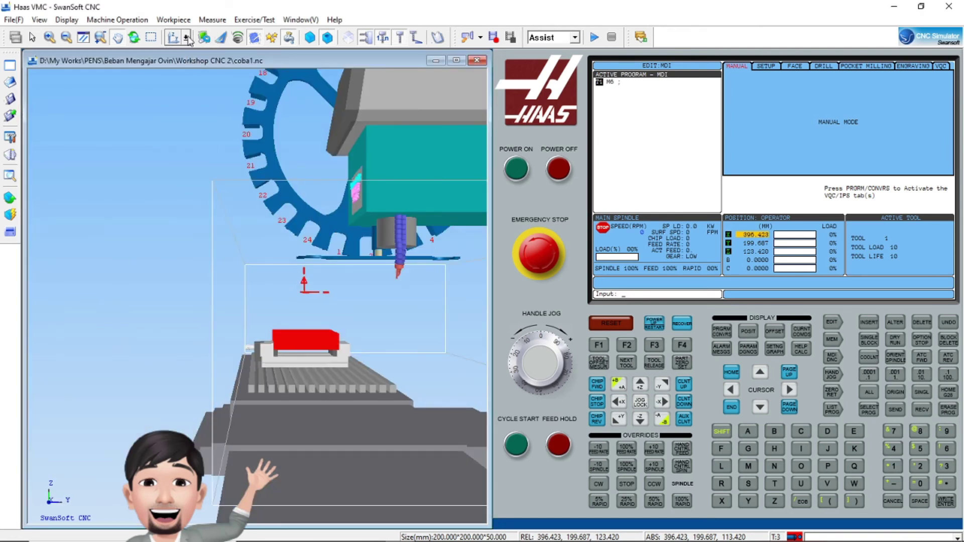
left_click(186, 40)
left_click(210, 56)
left_click(186, 40)
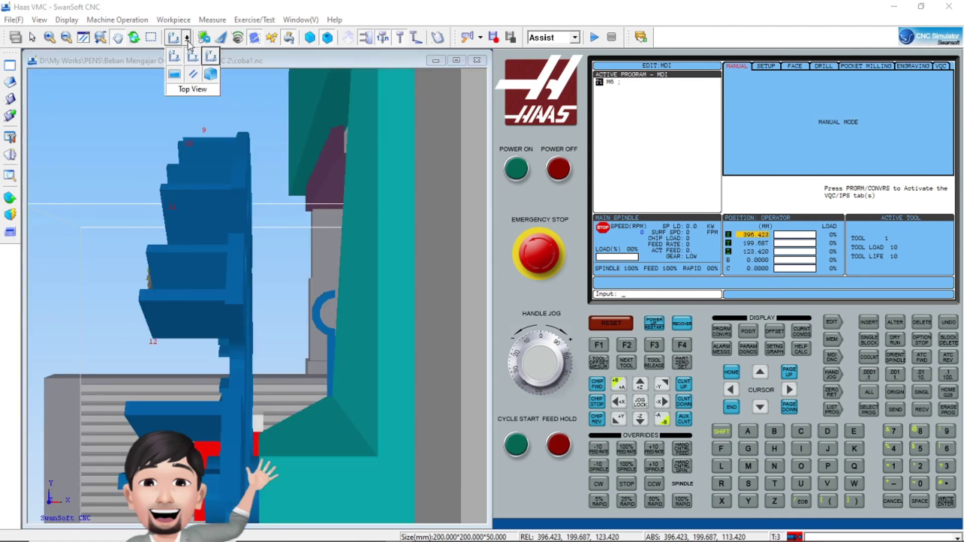
left_click(193, 74)
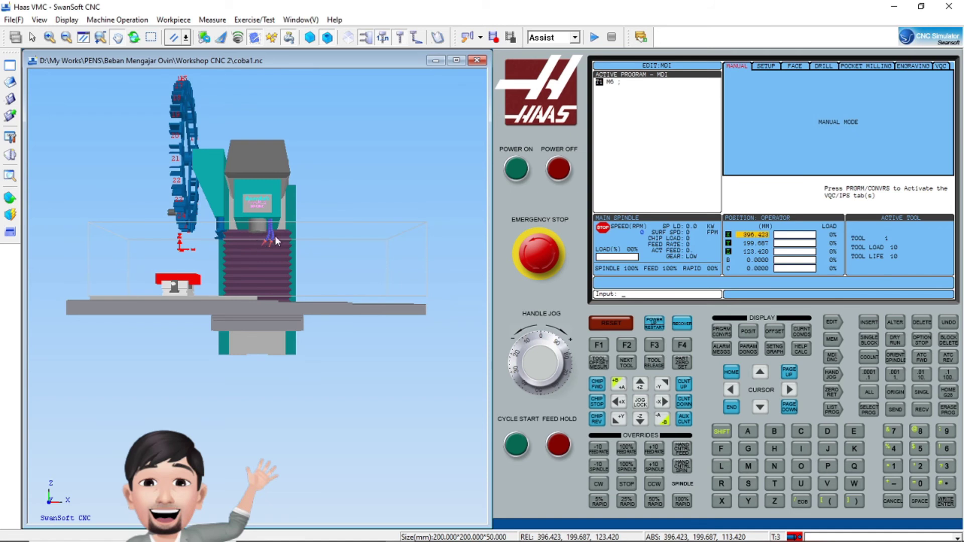
Show the simulation in full screen, and return to the normal window layout.
left_click(186, 38)
left_click(176, 79)
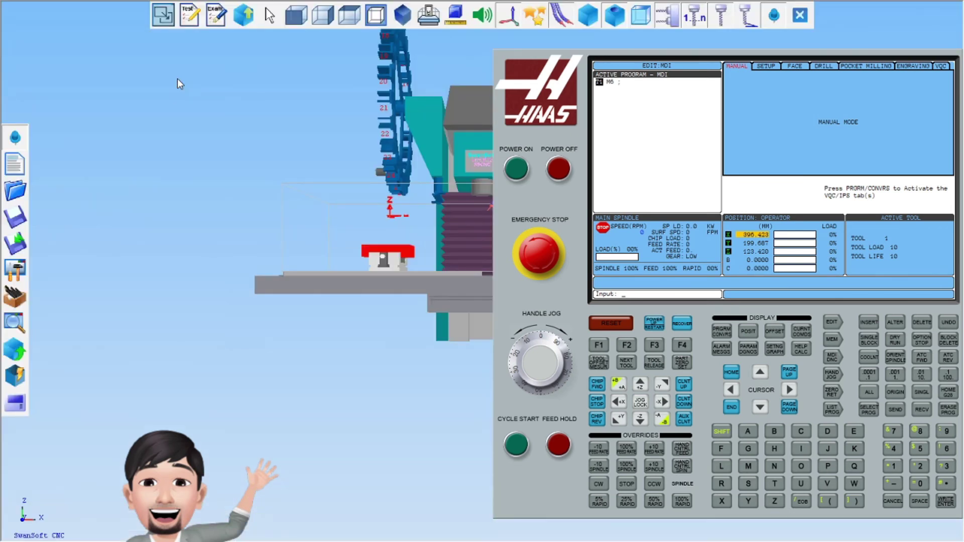
left_click(166, 14)
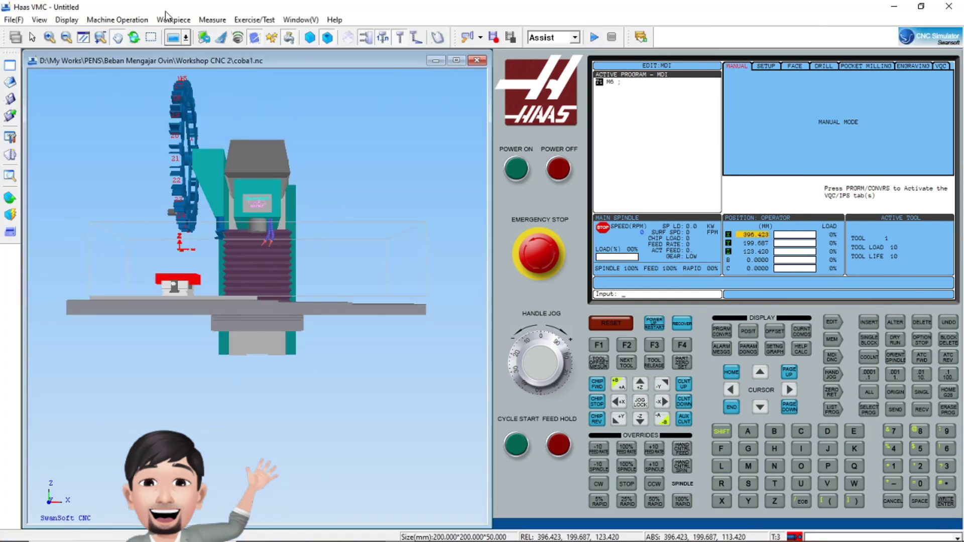
left_click(187, 38)
left_click_drag(423, 182, 411, 167)
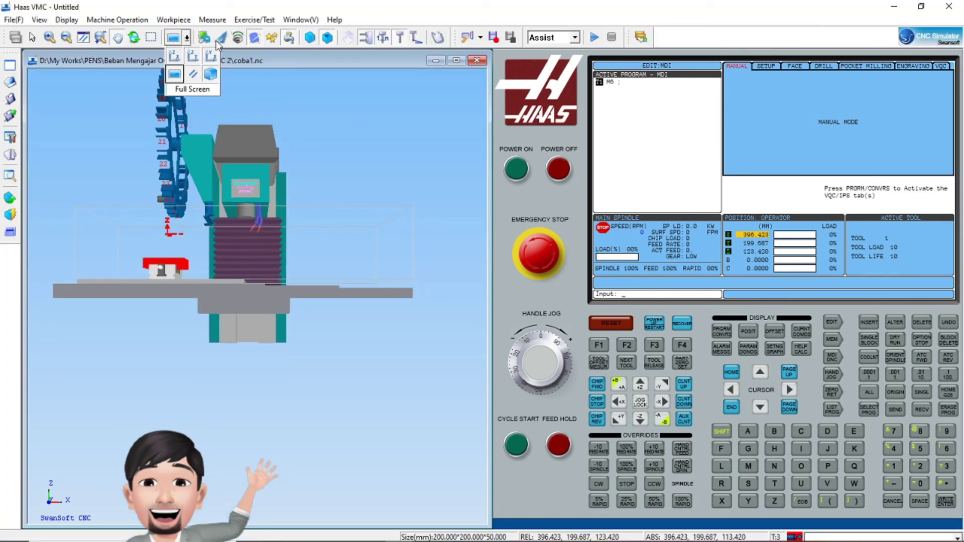
Show the machine's outer housing with its doors and control stand, and hide it again.
left_click(205, 40)
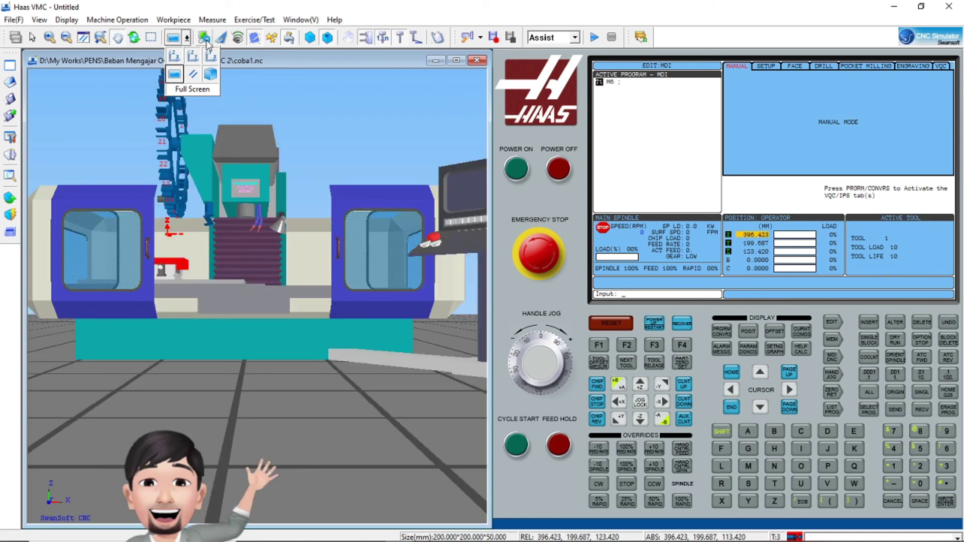
left_click(188, 39)
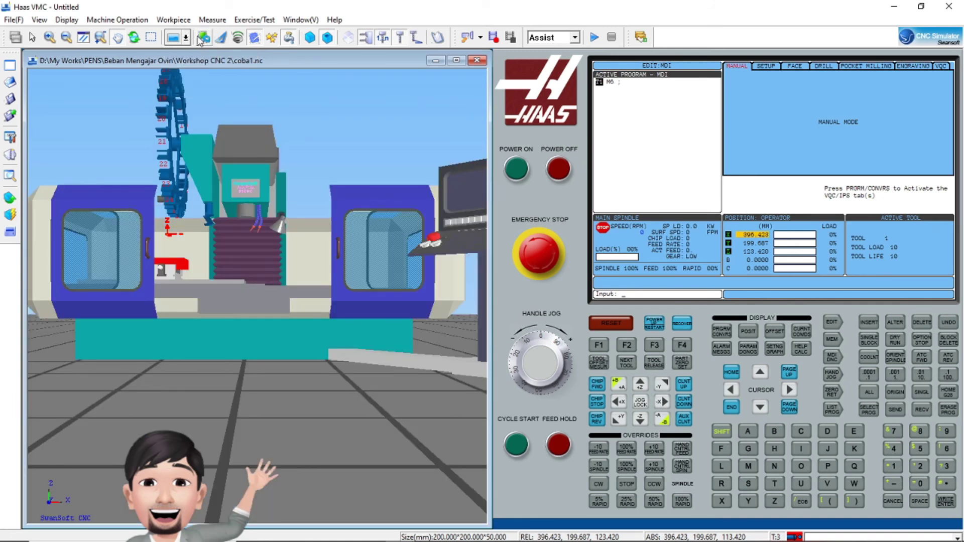
left_click(204, 36)
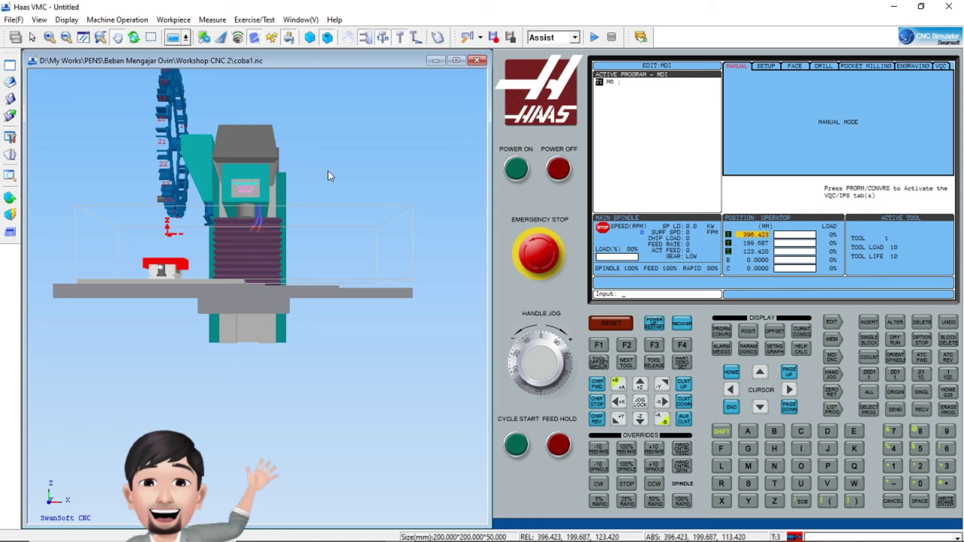
Run the T1 M6 block in MDI to change to tool 1.
middle_click_drag(338, 176, 329, 208)
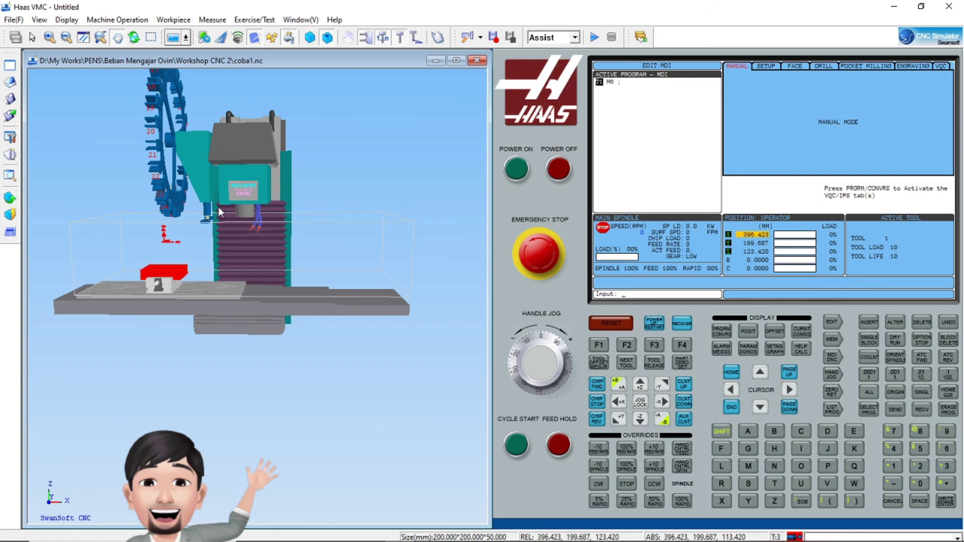
middle_click_drag(218, 203, 234, 216)
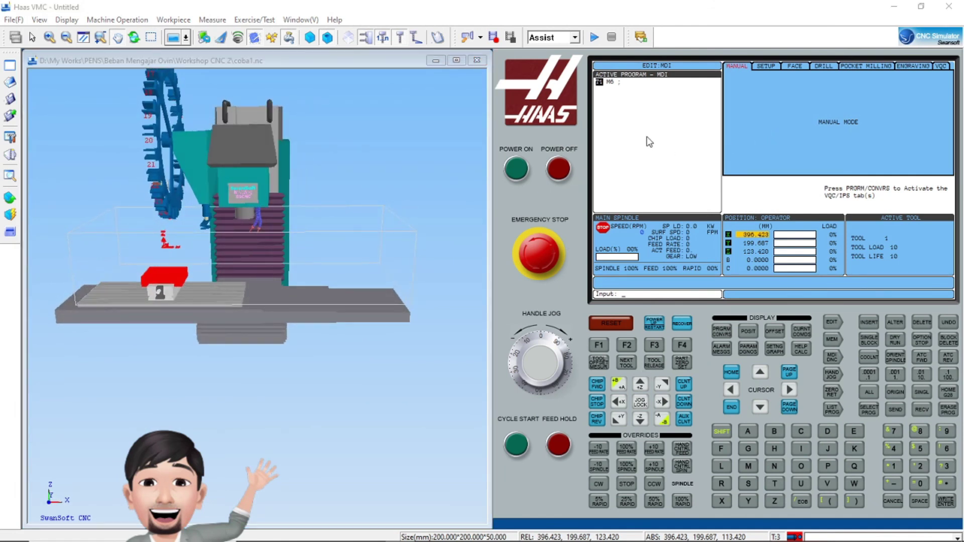
left_click(518, 445)
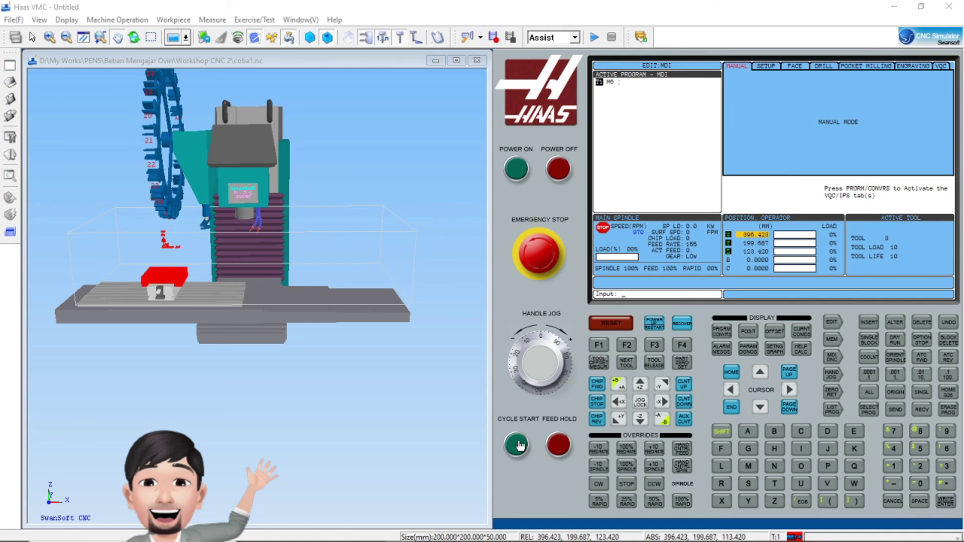
middle_click_drag(258, 234, 329, 253)
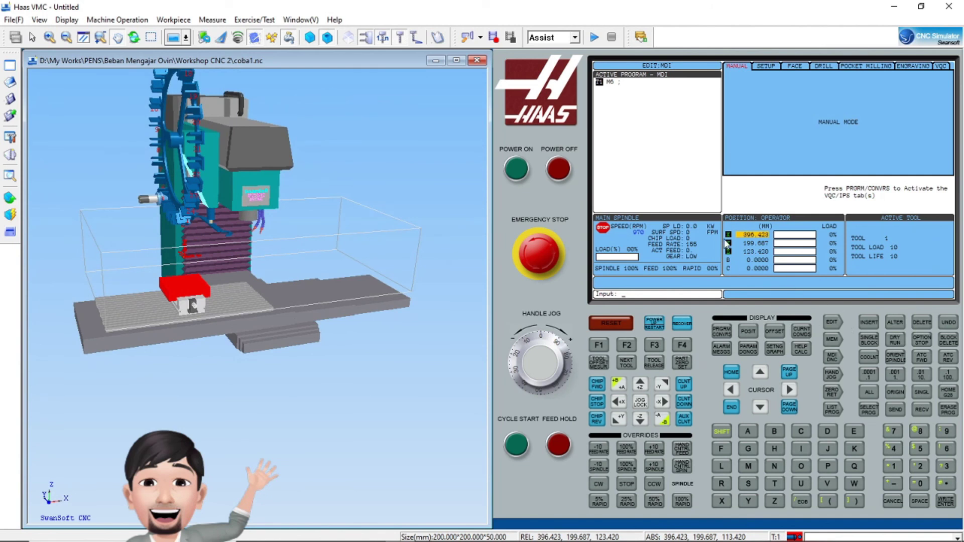
Look through the controller's edit, memory and program list modes, and return to MDI mode.
left_click(833, 325)
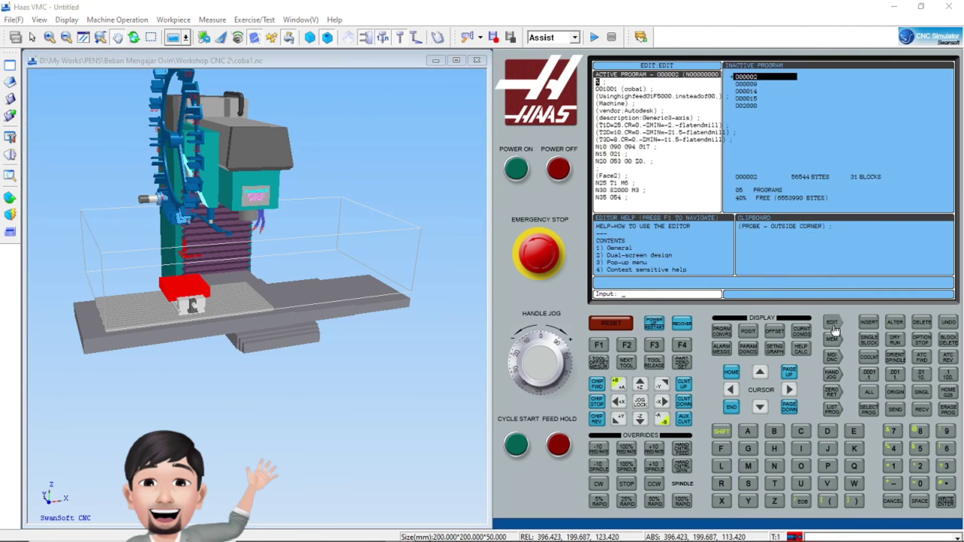
left_click(832, 340)
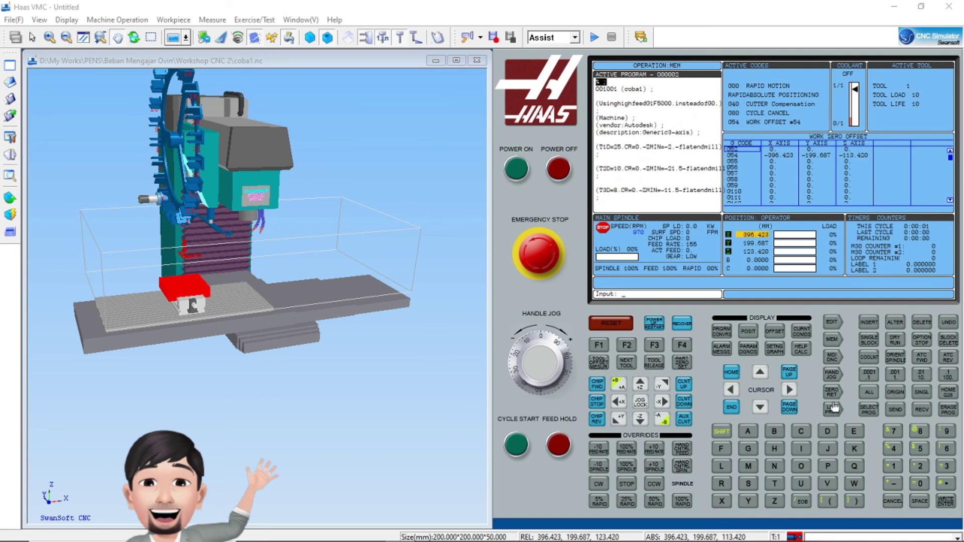
left_click(832, 408)
left_click(834, 358)
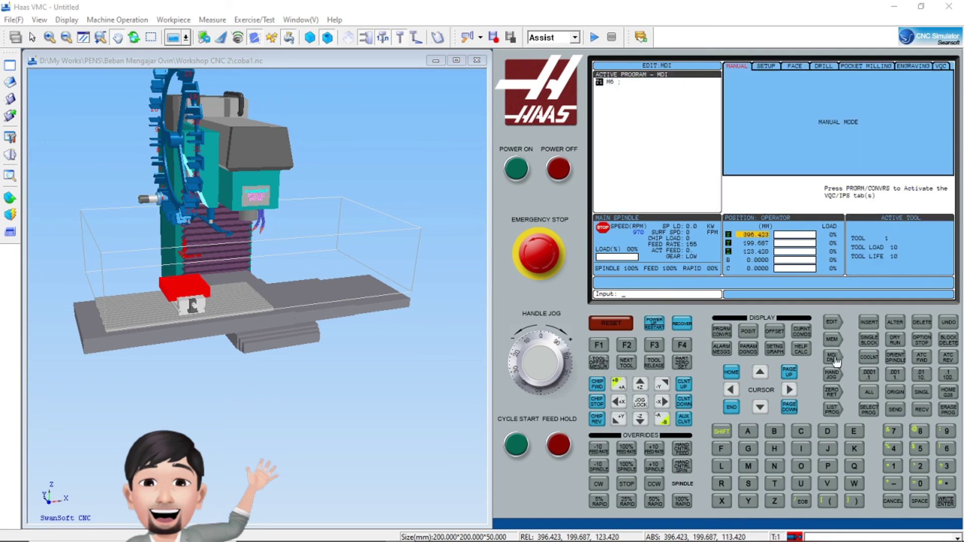
Change the tool call in the MDI block to T5 and run the tool change.
left_click(775, 484)
left_click(920, 449)
left_click(515, 446)
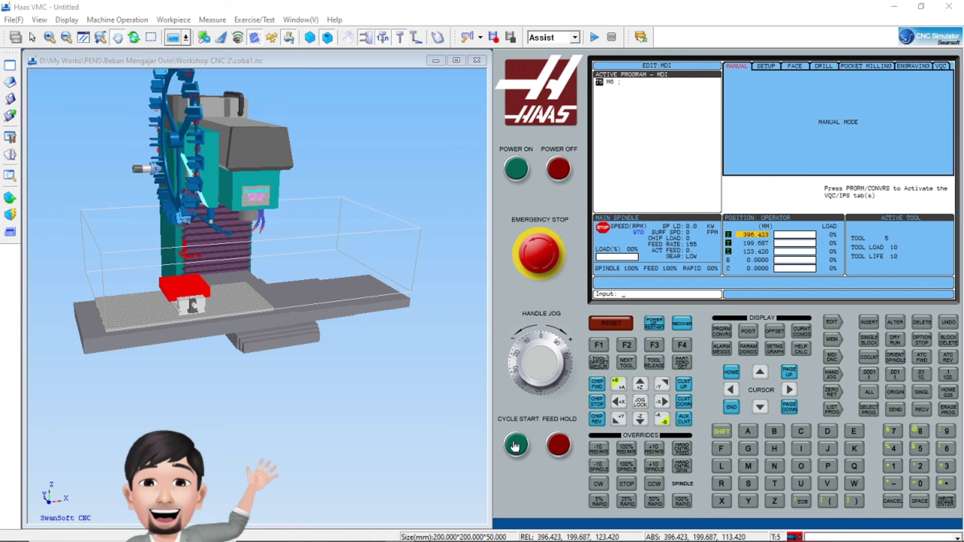
Check the tool assigned to magazine station 05 and its T number, and close tool management without changes.
left_click(10, 137)
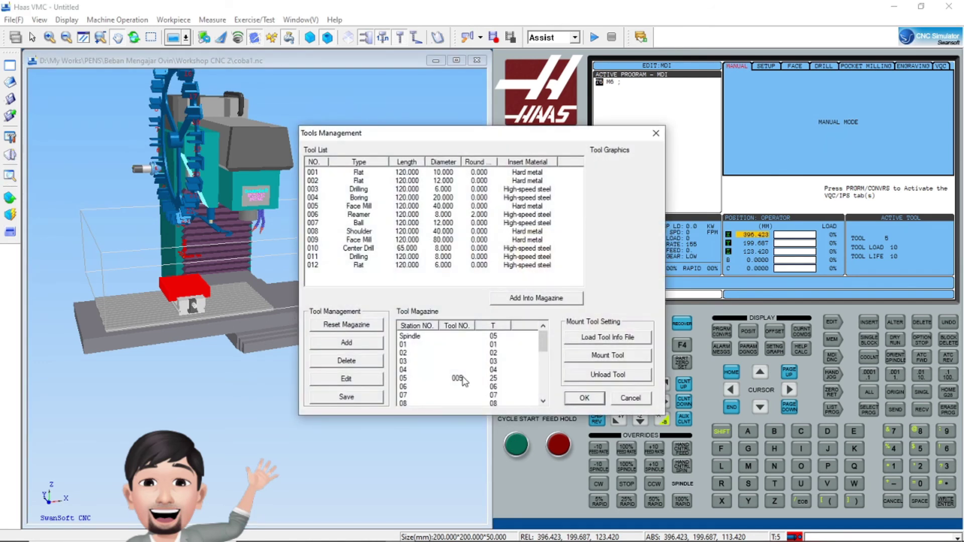
left_click(463, 378)
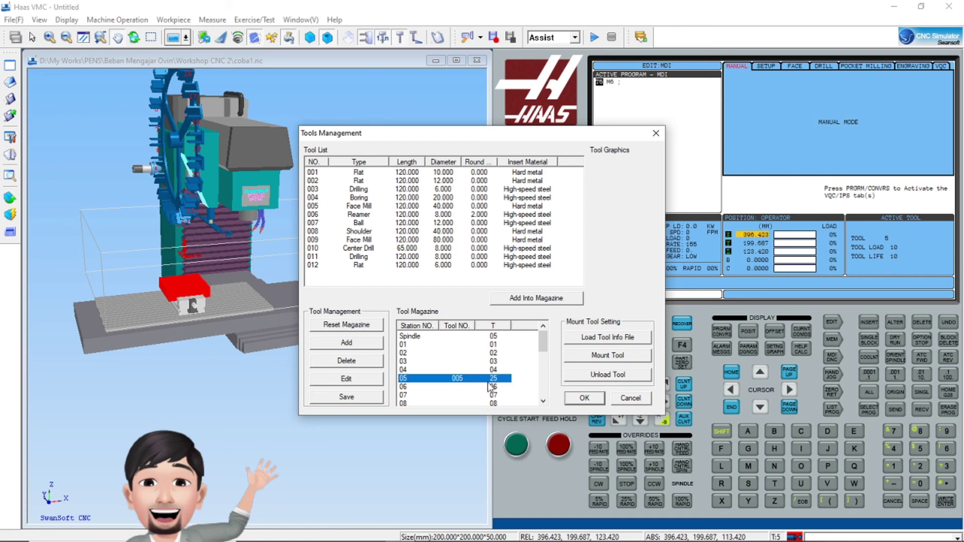
left_click(634, 397)
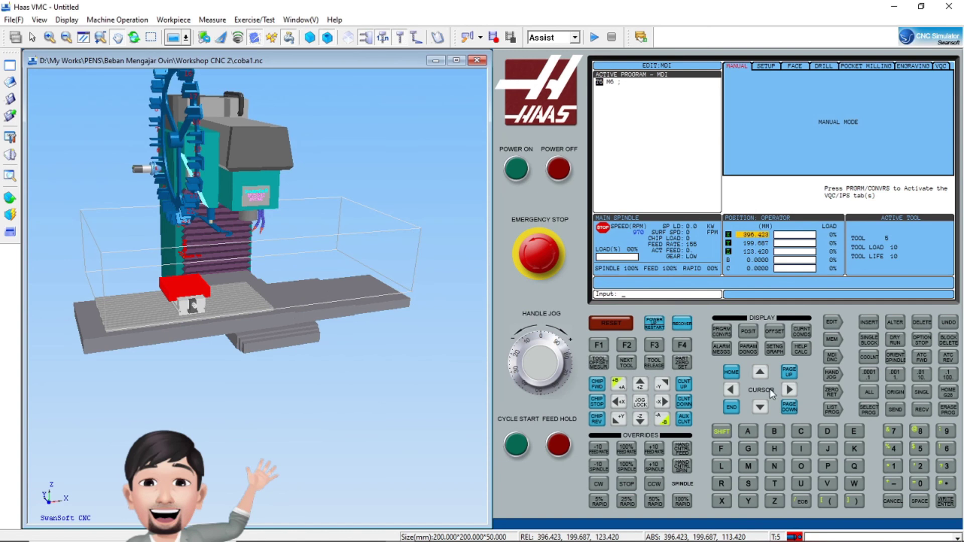
Change the tool call in the MDI block to T25 and run the tool change to load the face mill.
left_click(774, 484)
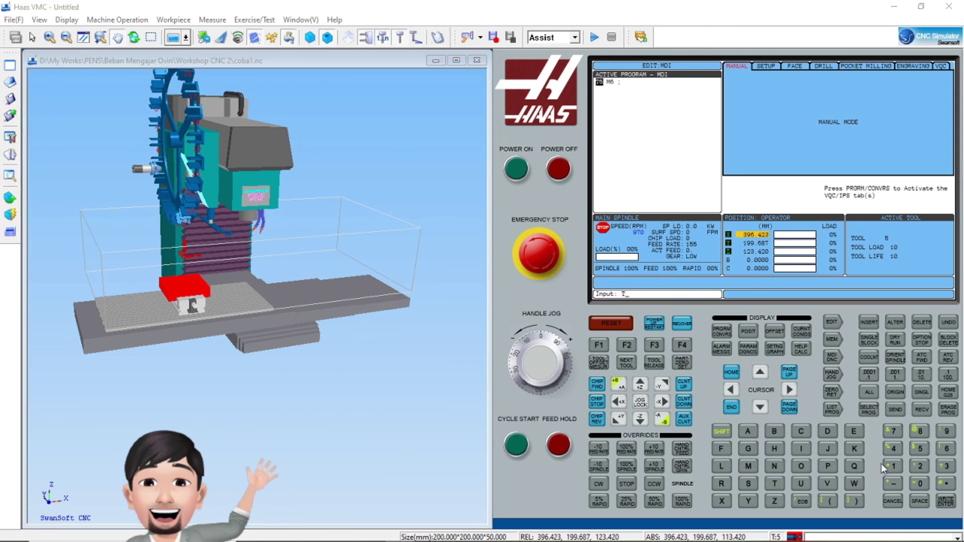
left_click(920, 466)
left_click(925, 454)
left_click(897, 328)
left_click(517, 445)
middle_click_drag(326, 240, 242, 228)
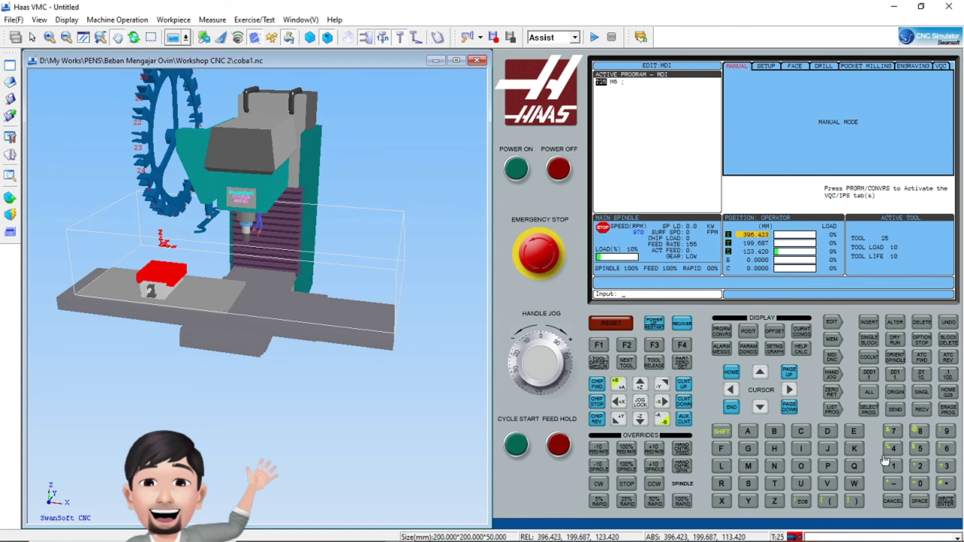
Clear the MDI block, enter S1500 M3, and run it to start the spindle.
left_click(922, 321)
left_click(755, 483)
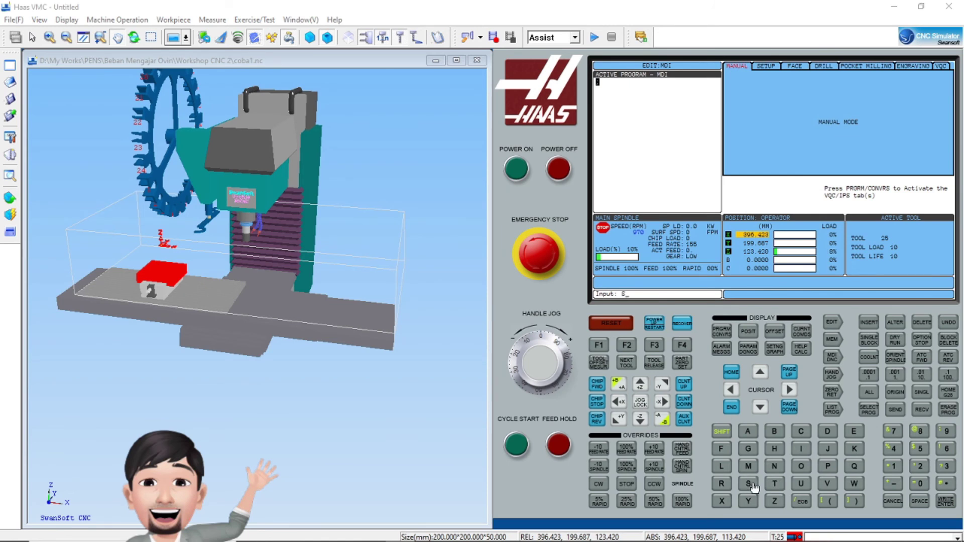
left_click(920, 452)
left_click(921, 485)
left_click(748, 466)
left_click(947, 466)
left_click(945, 500)
left_click(517, 447)
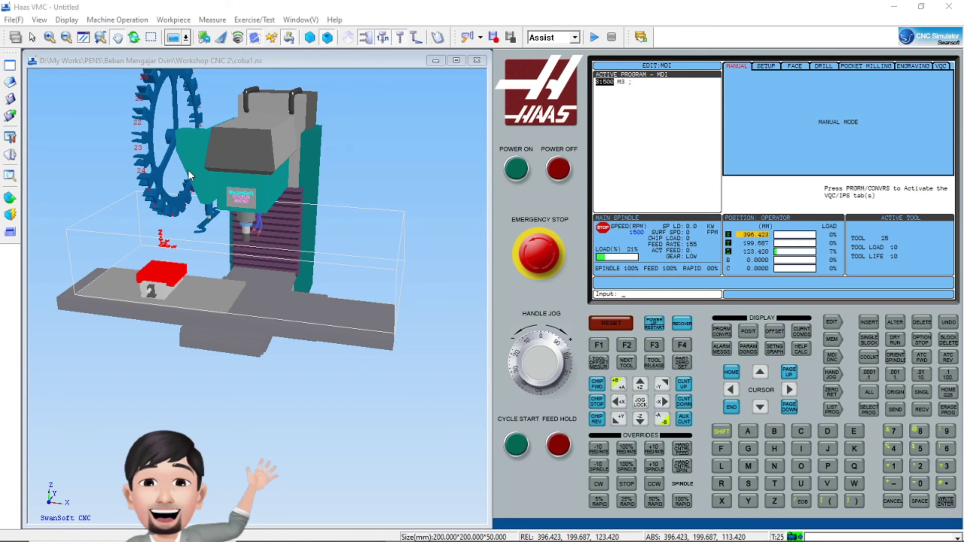
Toggle the machine sound while examining the rotating tool up close, and toggle it back.
left_click(237, 41)
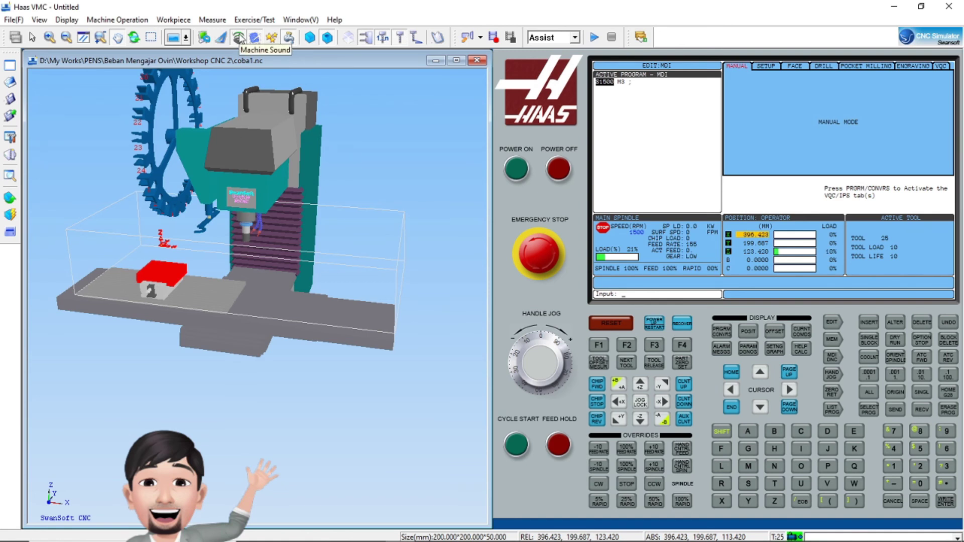
scroll(234, 247, "up", 3)
scroll(233, 247, "up", 5)
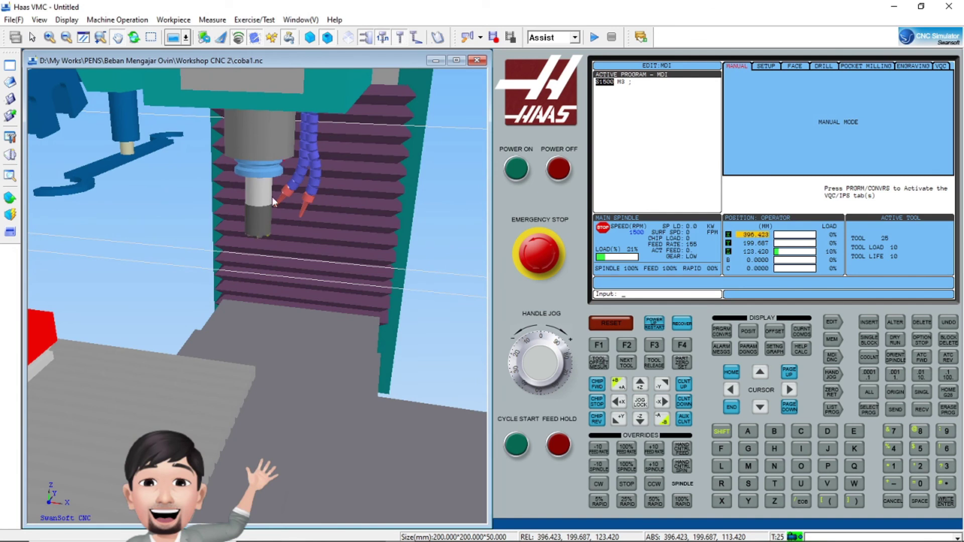
left_click(240, 42)
left_click_drag(233, 122, 220, 316)
scroll(134, 227, "down", 5)
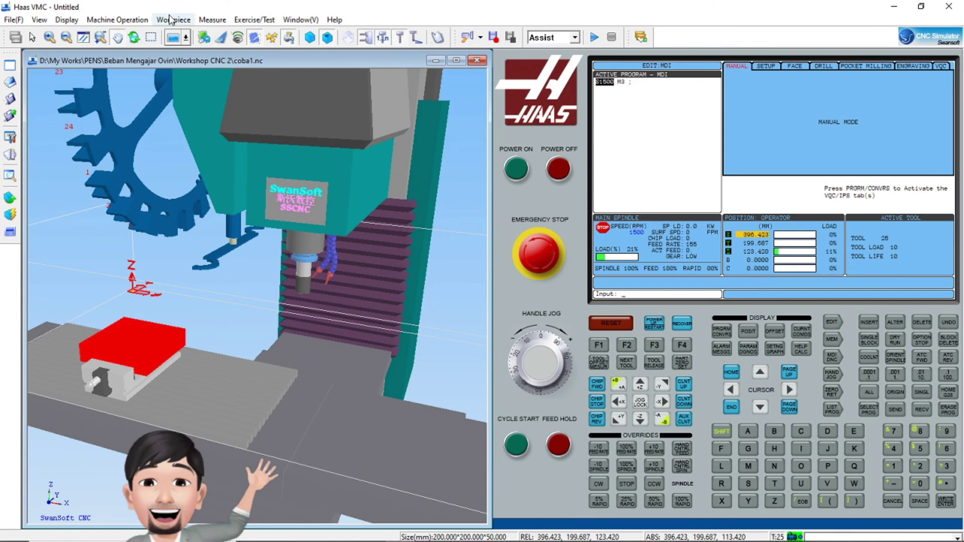
Stop the spindle with a controller reset, and place the tool setter on top of the workpiece.
left_click(140, 20)
left_click(149, 86)
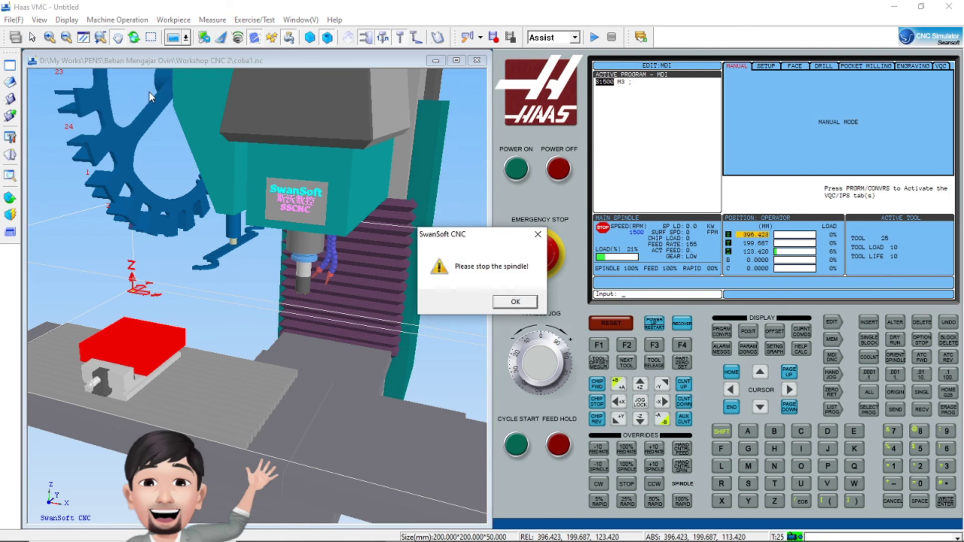
left_click(515, 302)
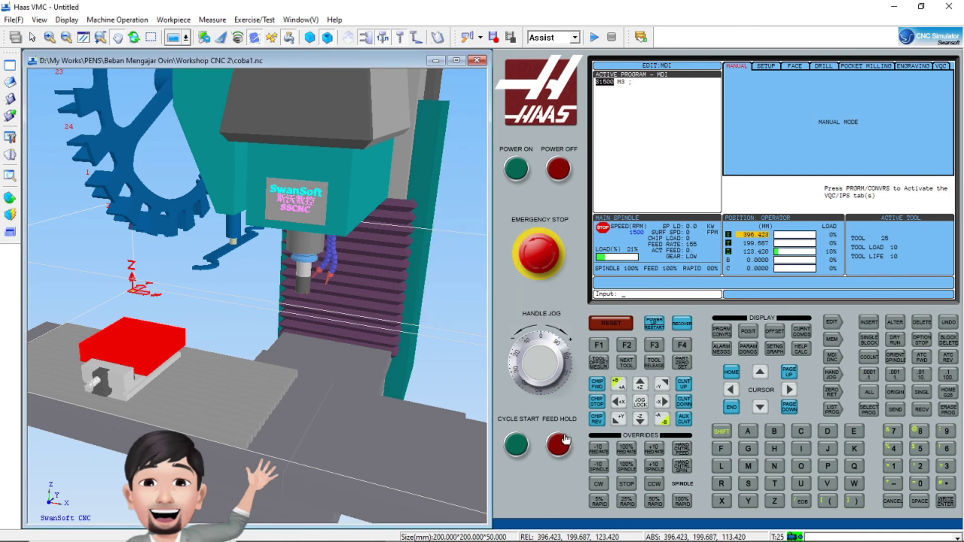
left_click(609, 323)
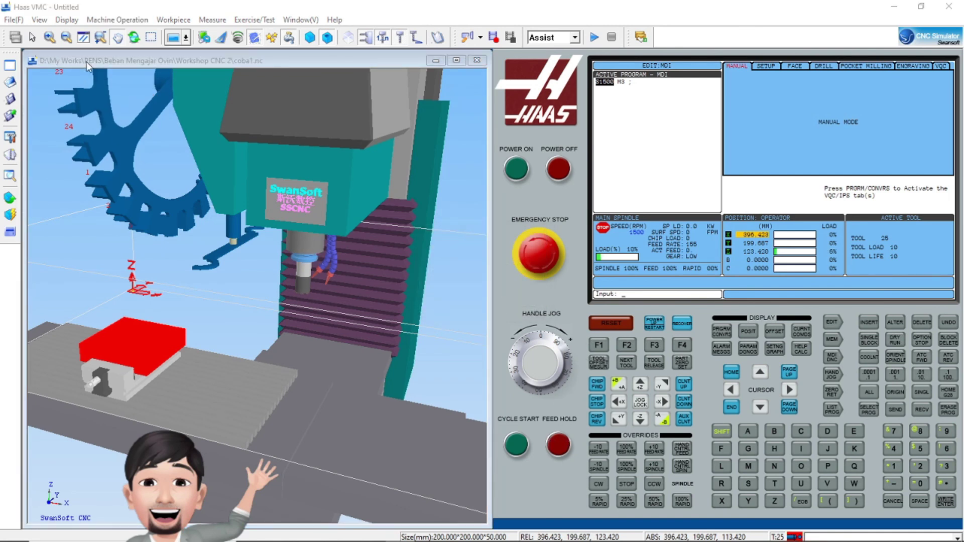
left_click(121, 20)
left_click(135, 88)
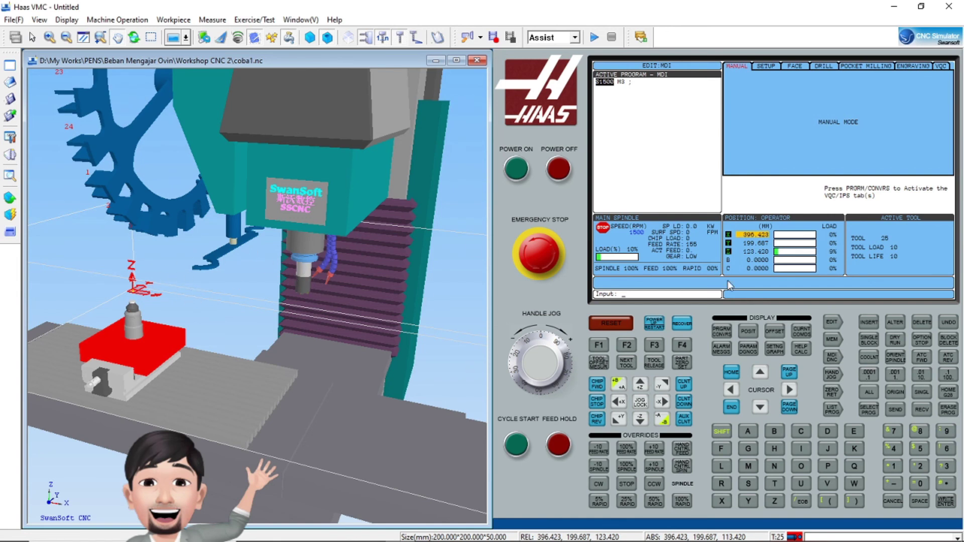
Enter hand jog mode, and jog the X and Y axes to about X 393.107, Y 196.371.
left_click(836, 382)
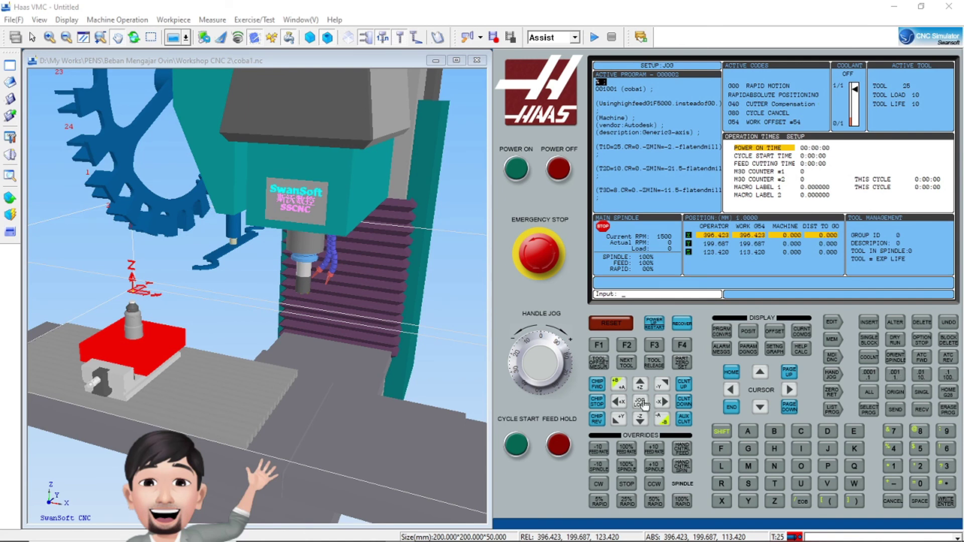
left_click(662, 402)
left_click(642, 386)
left_click(659, 386)
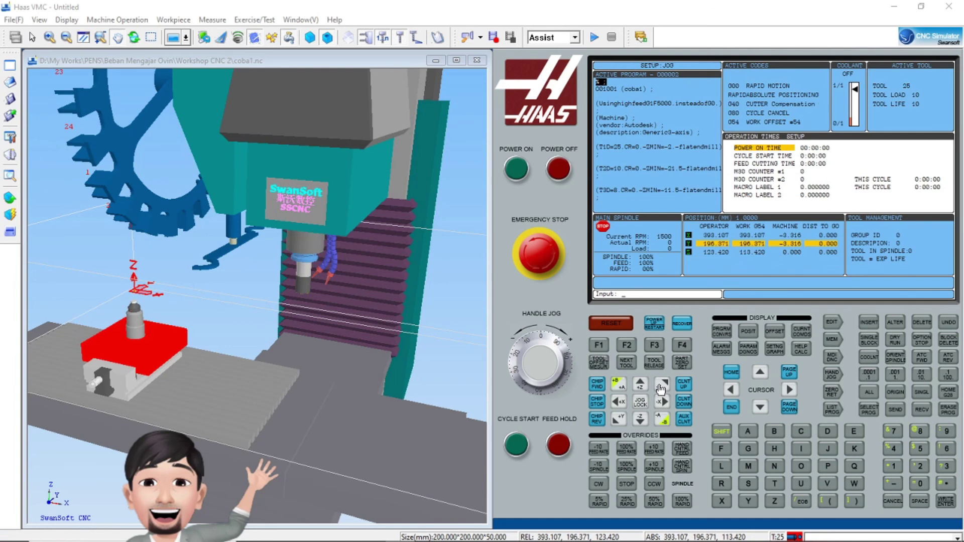
Jog the axes to bring the tool over the setter, to about X -45.867, Y 184.031, Z 89.420.
left_click(662, 403)
left_click(520, 359)
left_click_drag(519, 360, 554, 356)
left_click(640, 385)
left_click(623, 418)
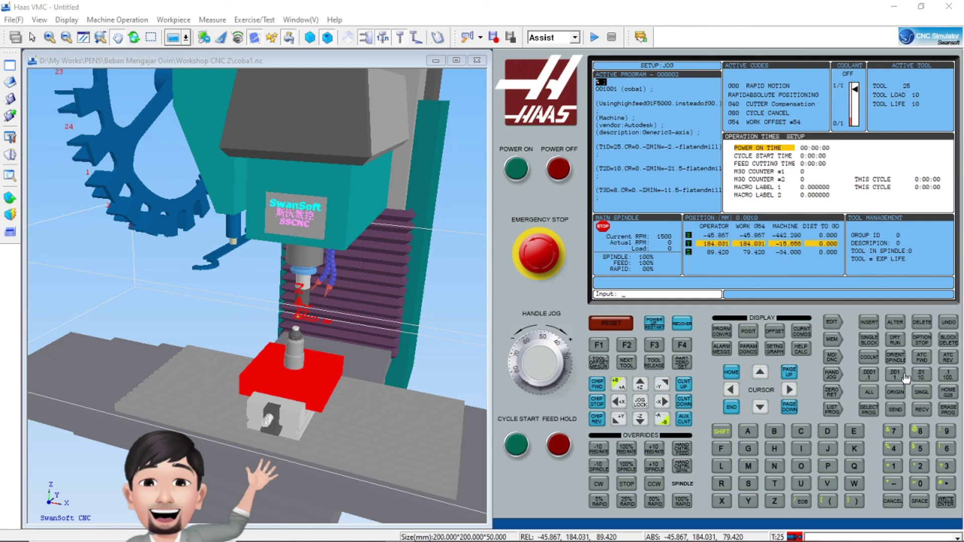
Raise the handle jog increment to .1, move the Y axis to about 191.031, and open the program list.
left_click(922, 374)
left_click(949, 374)
left_click_drag(563, 358, 519, 346)
left_click(831, 409)
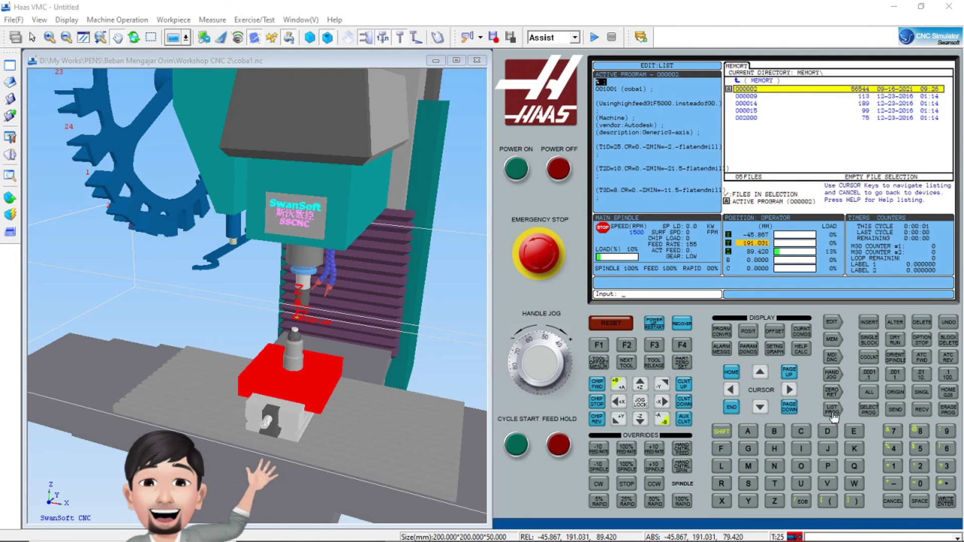
Show the controller's zero return setup screen, and return to the program list.
left_click(833, 395)
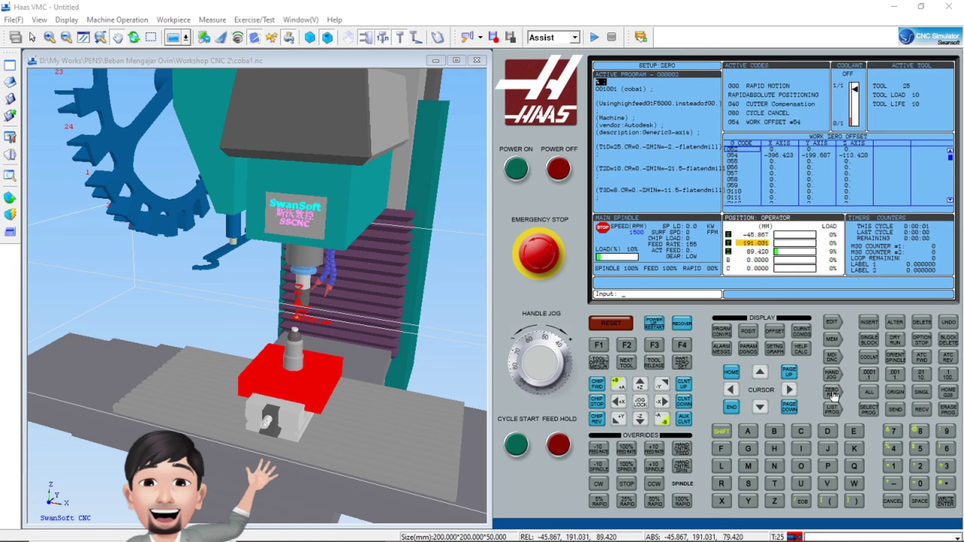
left_click(834, 410)
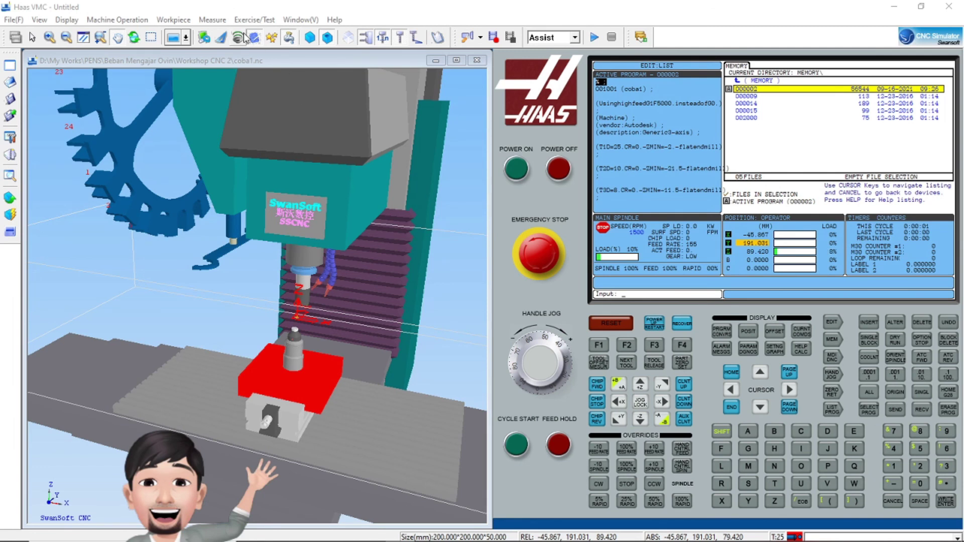
Switch the workpiece display to outline and back to solid, and hide and restore the tool magazine.
left_click(289, 43)
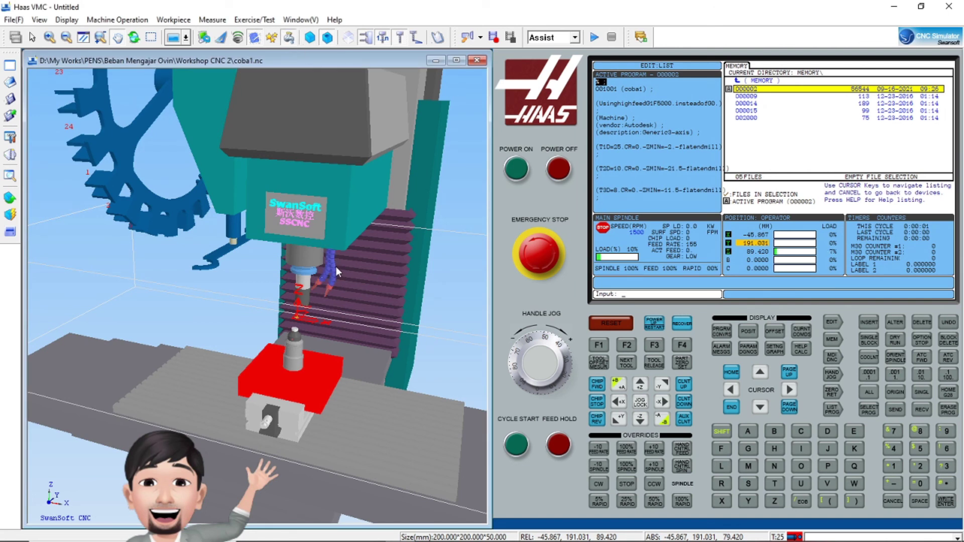
left_click(310, 41)
left_click(327, 40)
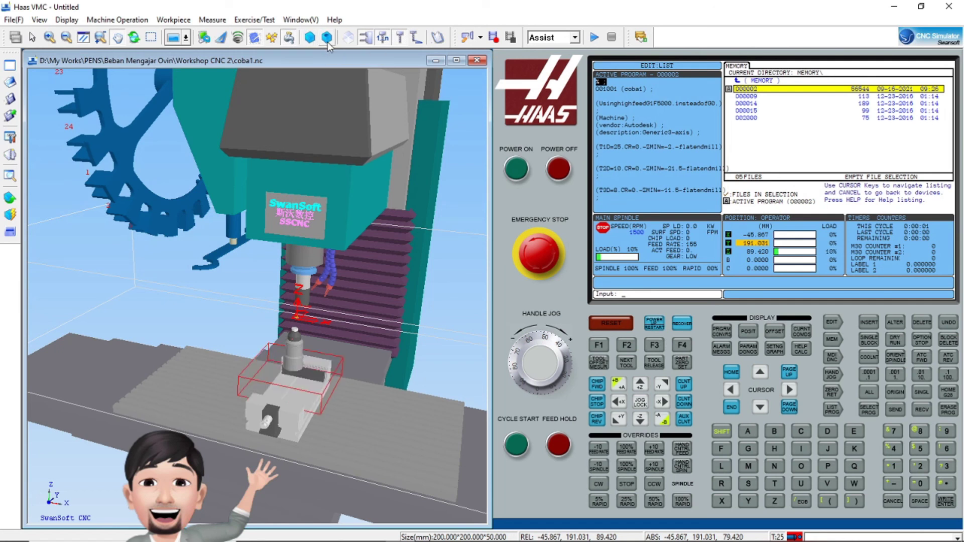
left_click(328, 42)
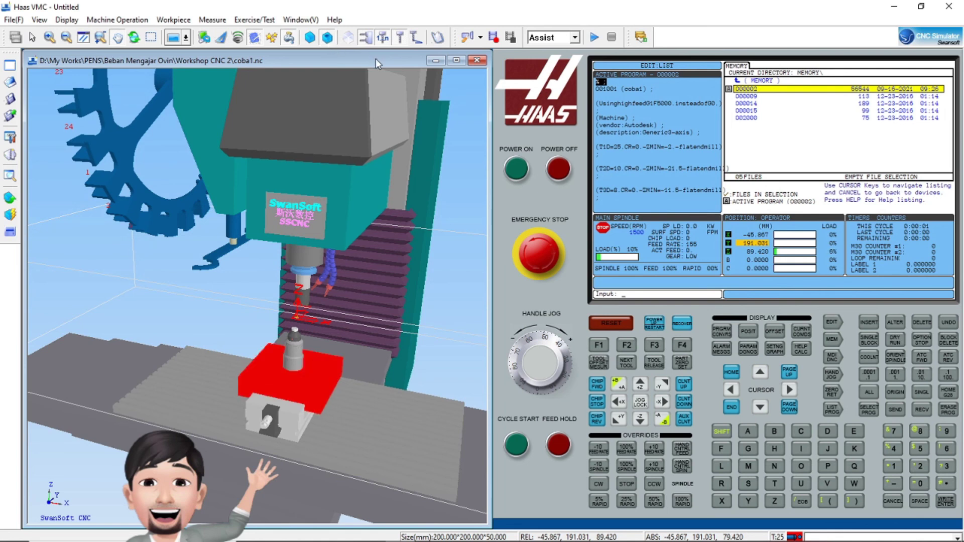
left_click(367, 43)
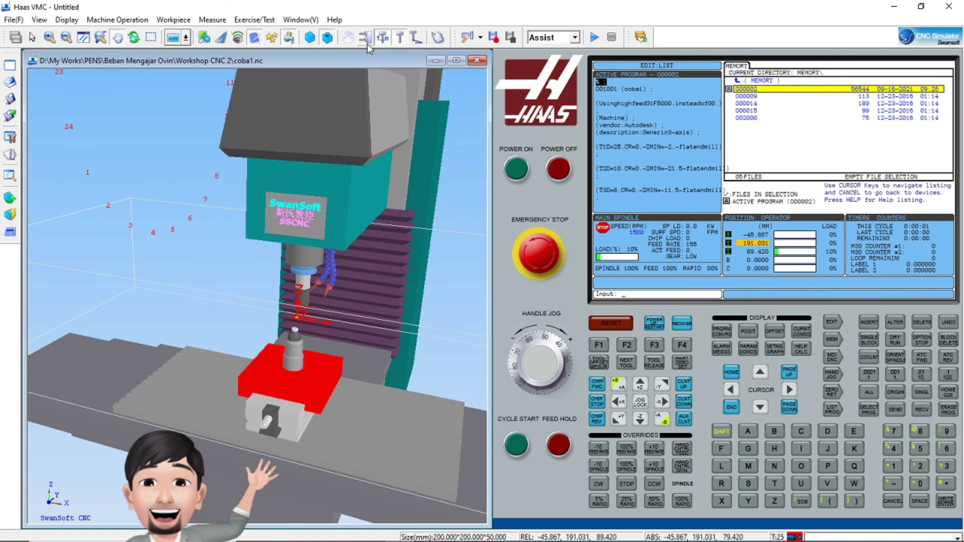
left_click(367, 40)
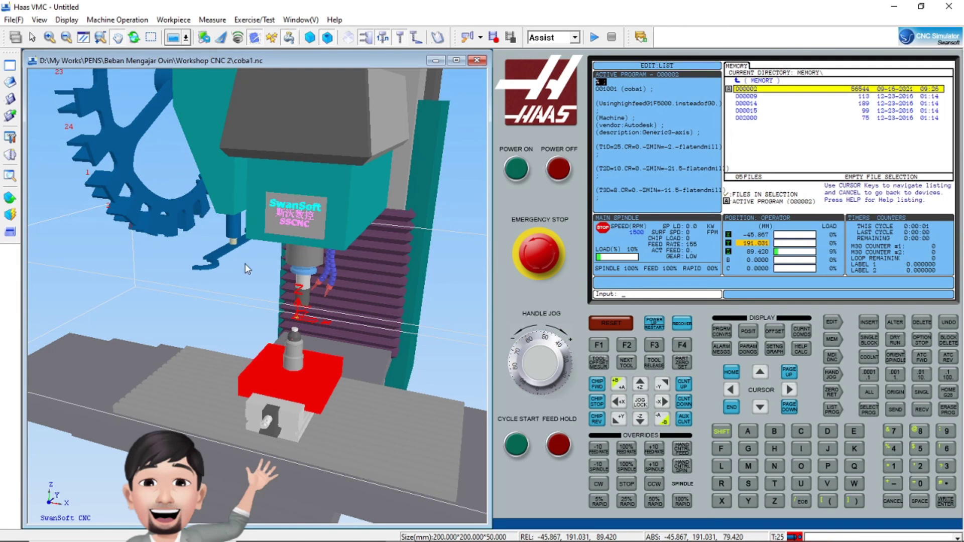
Display the machine's full enclosure, and frame it with the doors, worktable and control panel in view.
scroll(245, 264, "down", 2)
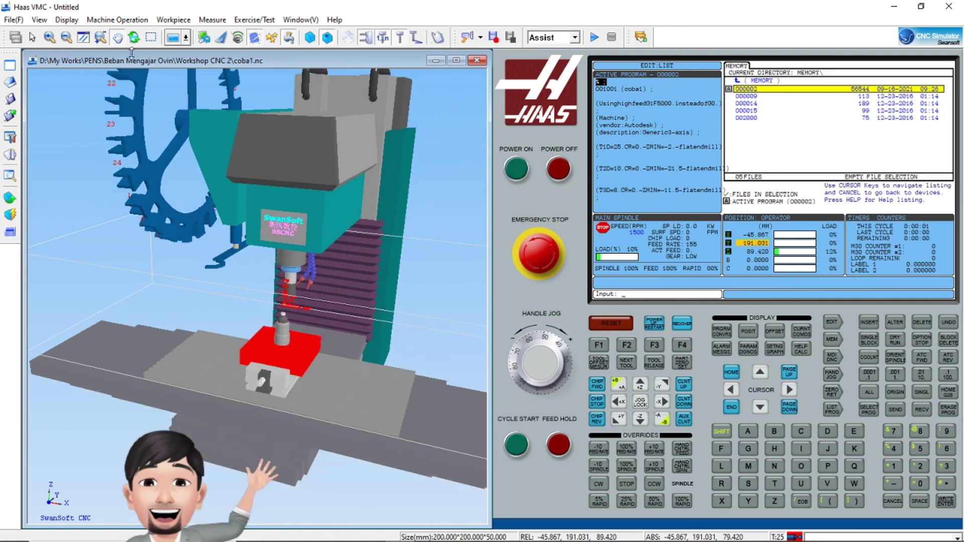
left_click(187, 38)
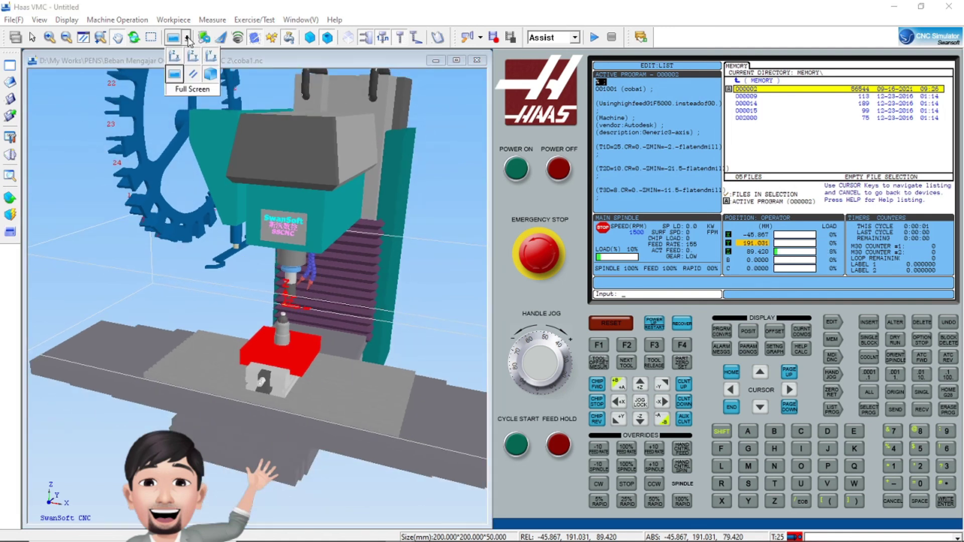
left_click(202, 38)
left_click(203, 38)
left_click(203, 38)
scroll(244, 343, "up", 2)
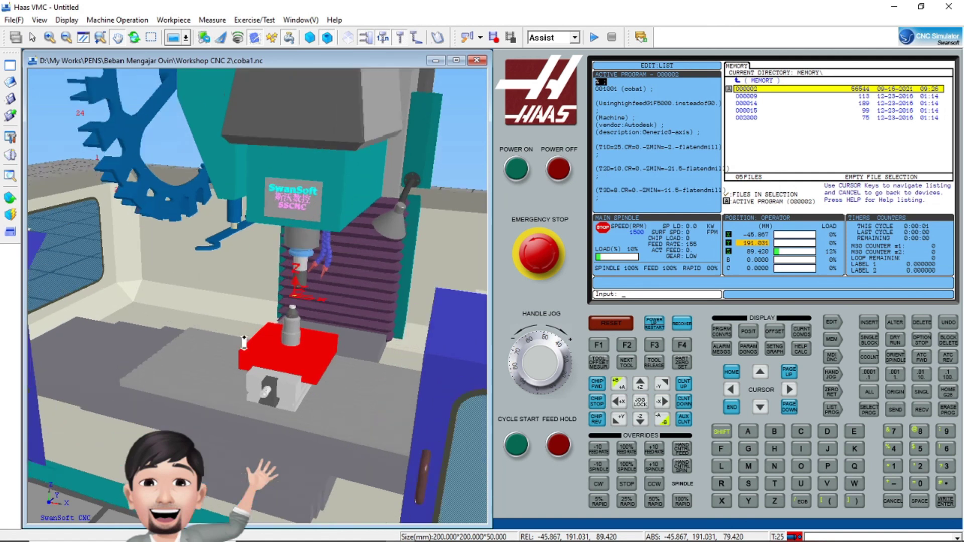
scroll(244, 343, "down", 4)
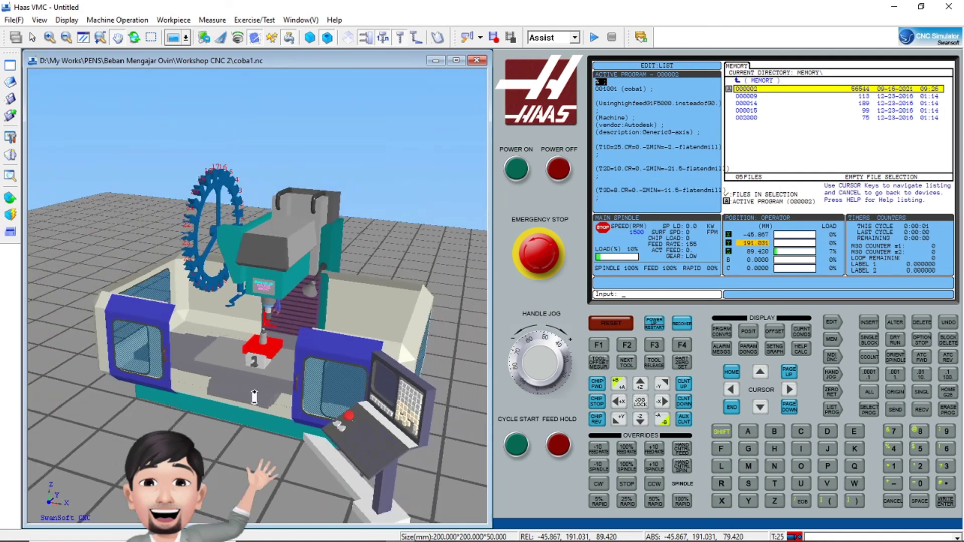
scroll(254, 397, "up", 2)
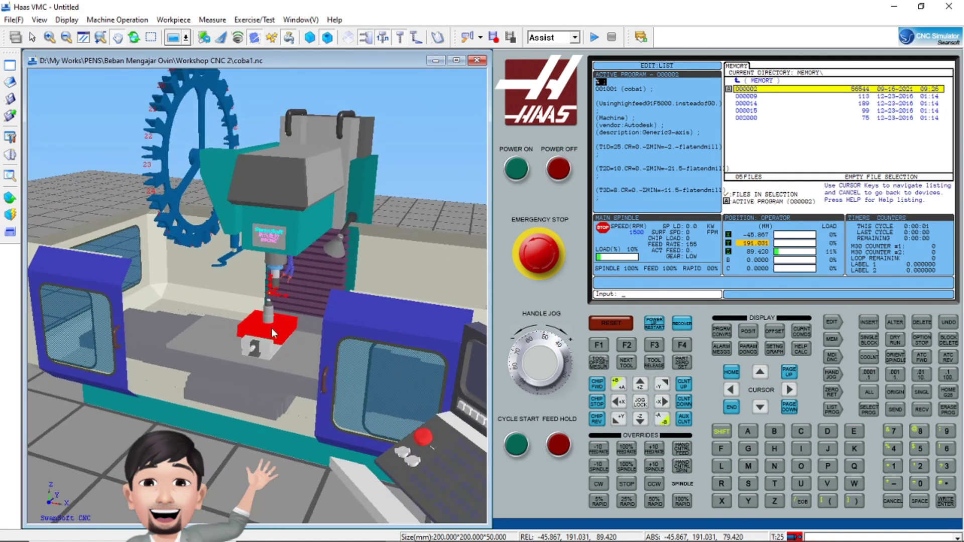
middle_click_drag(322, 300, 228, 266)
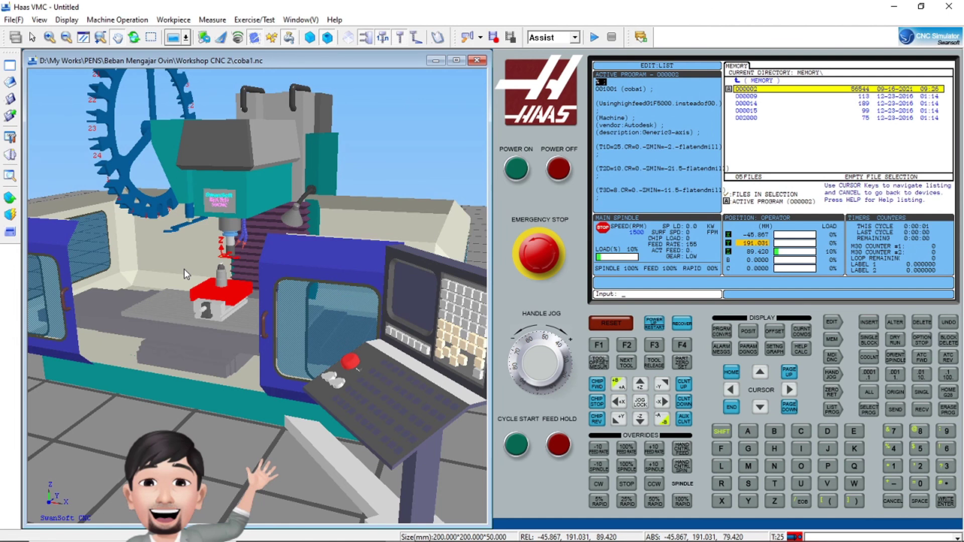
mouse_move(835, 526)
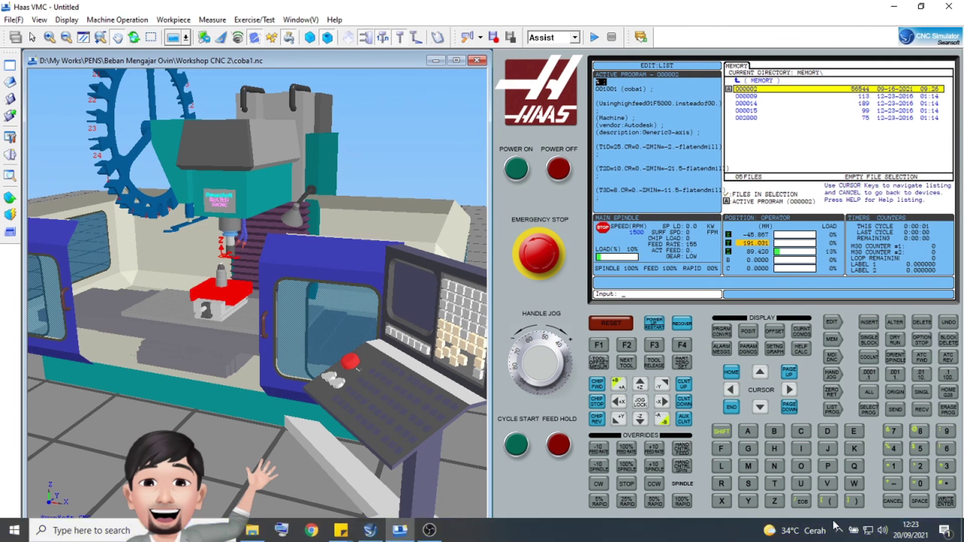